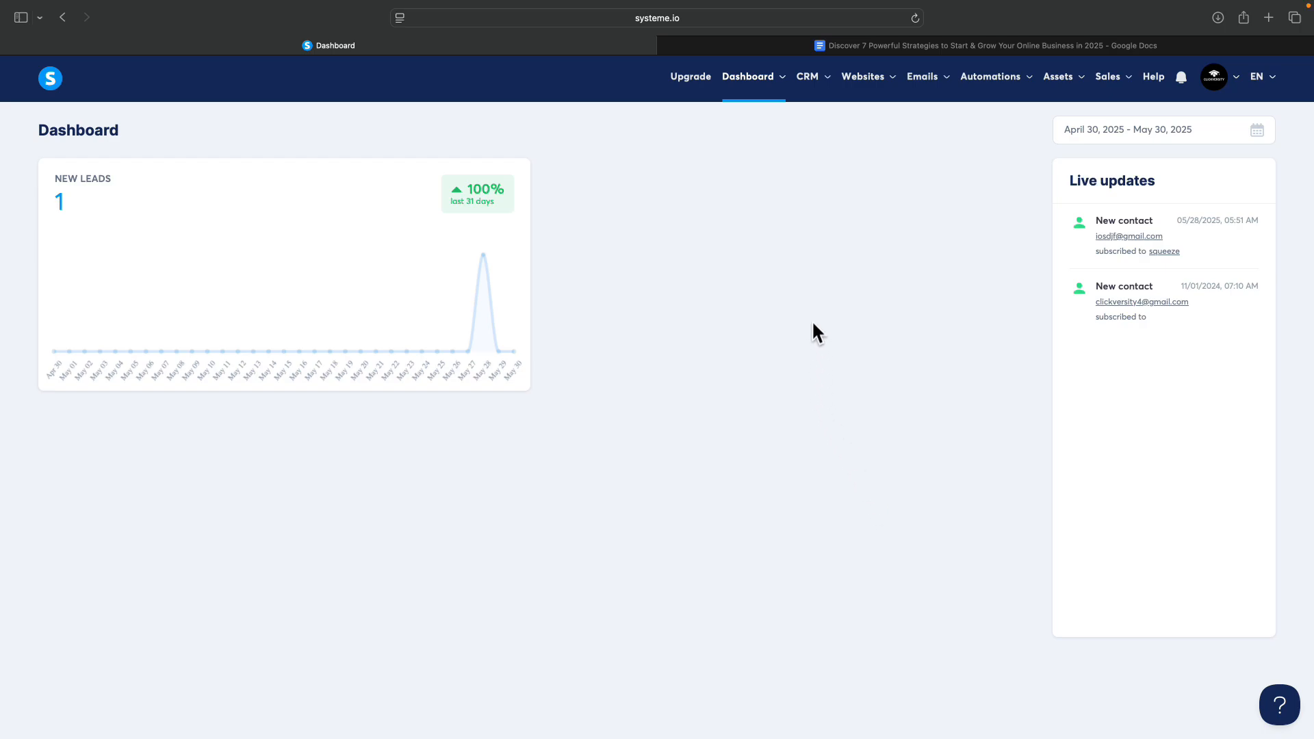
Start a new sales funnel and name it 'Thank you page test'.
mouse_move(867, 67)
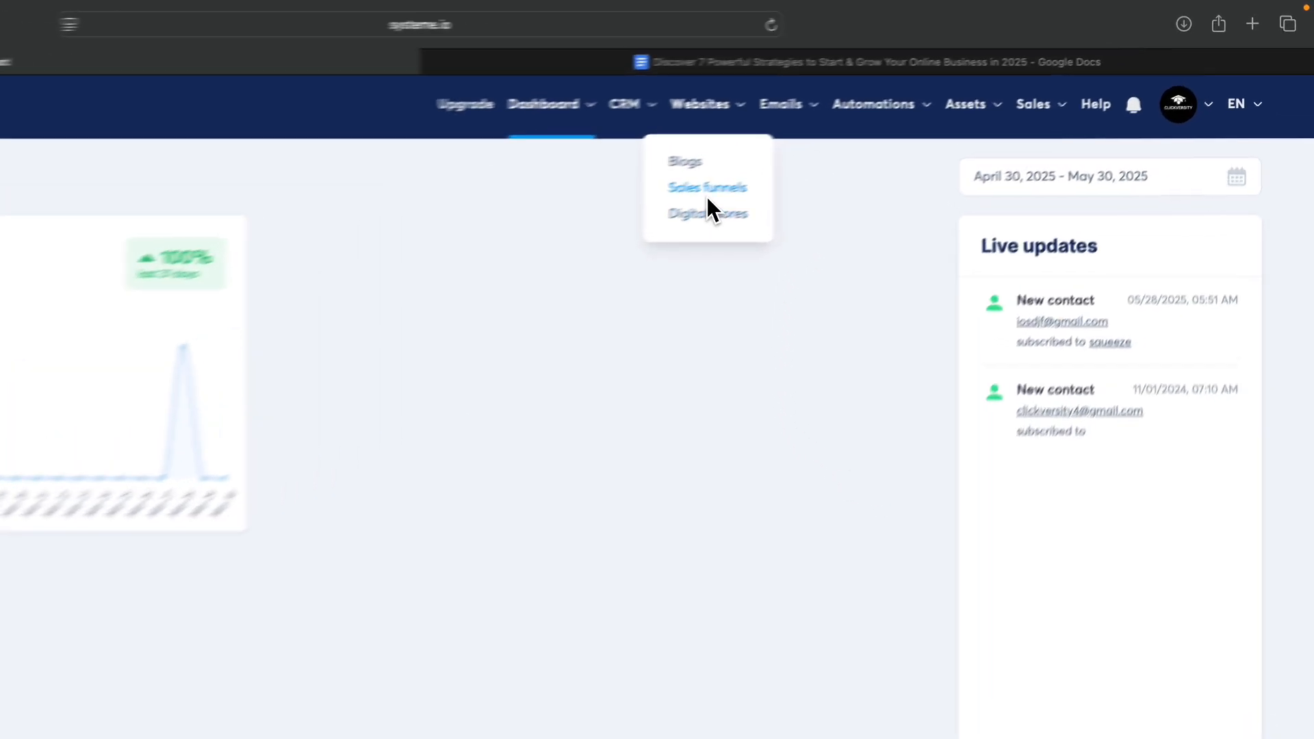
left_click(868, 137)
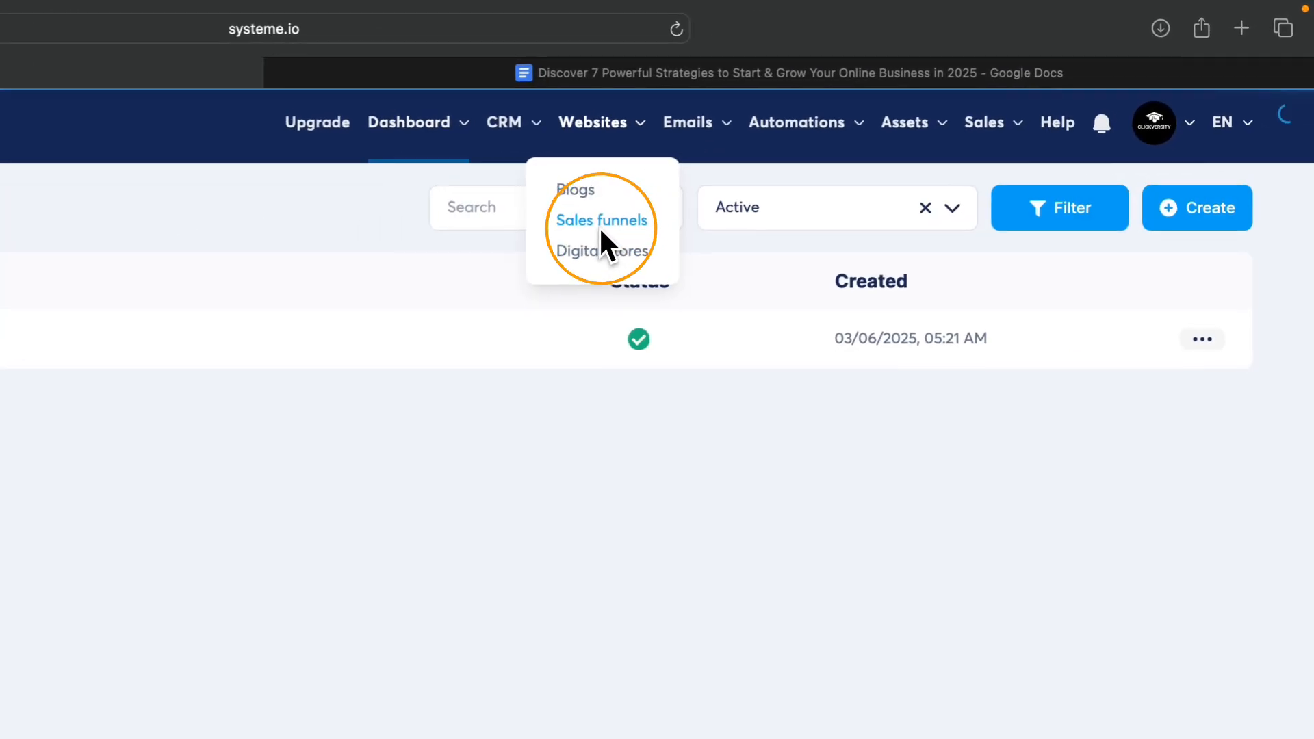
left_click(1242, 128)
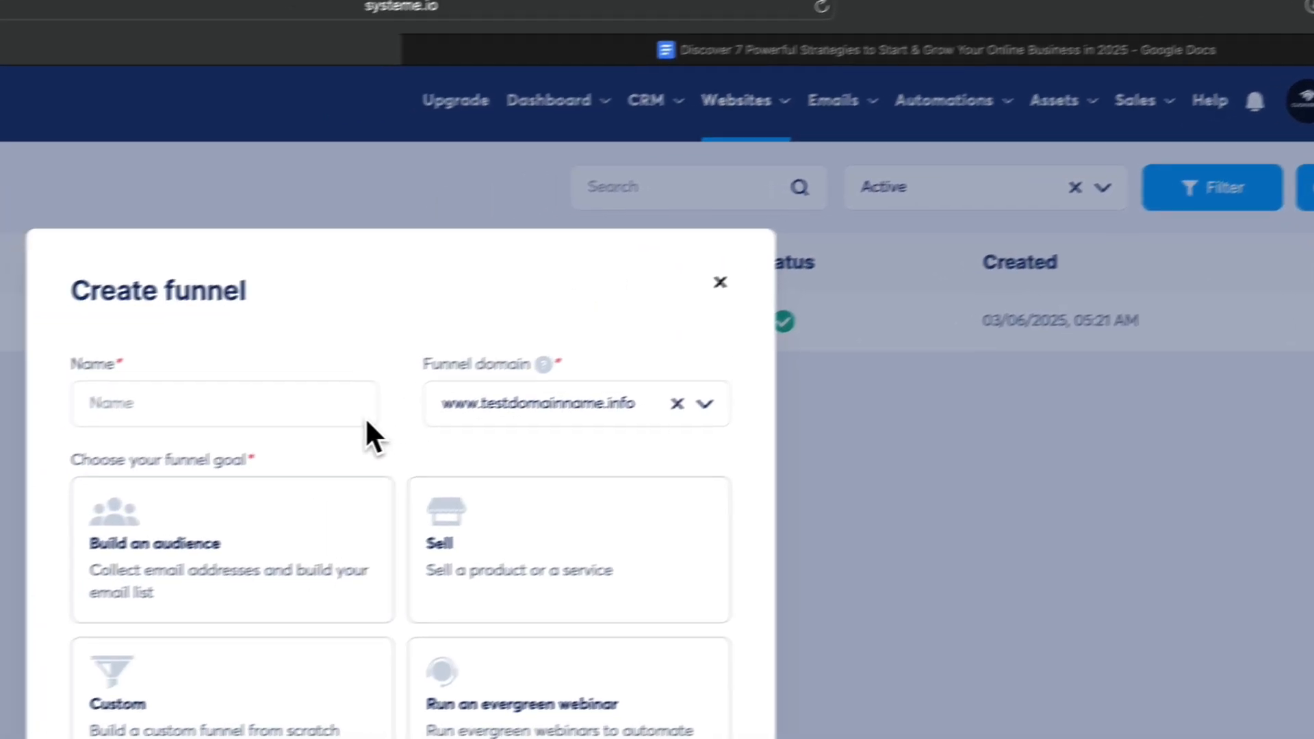
left_click(414, 395)
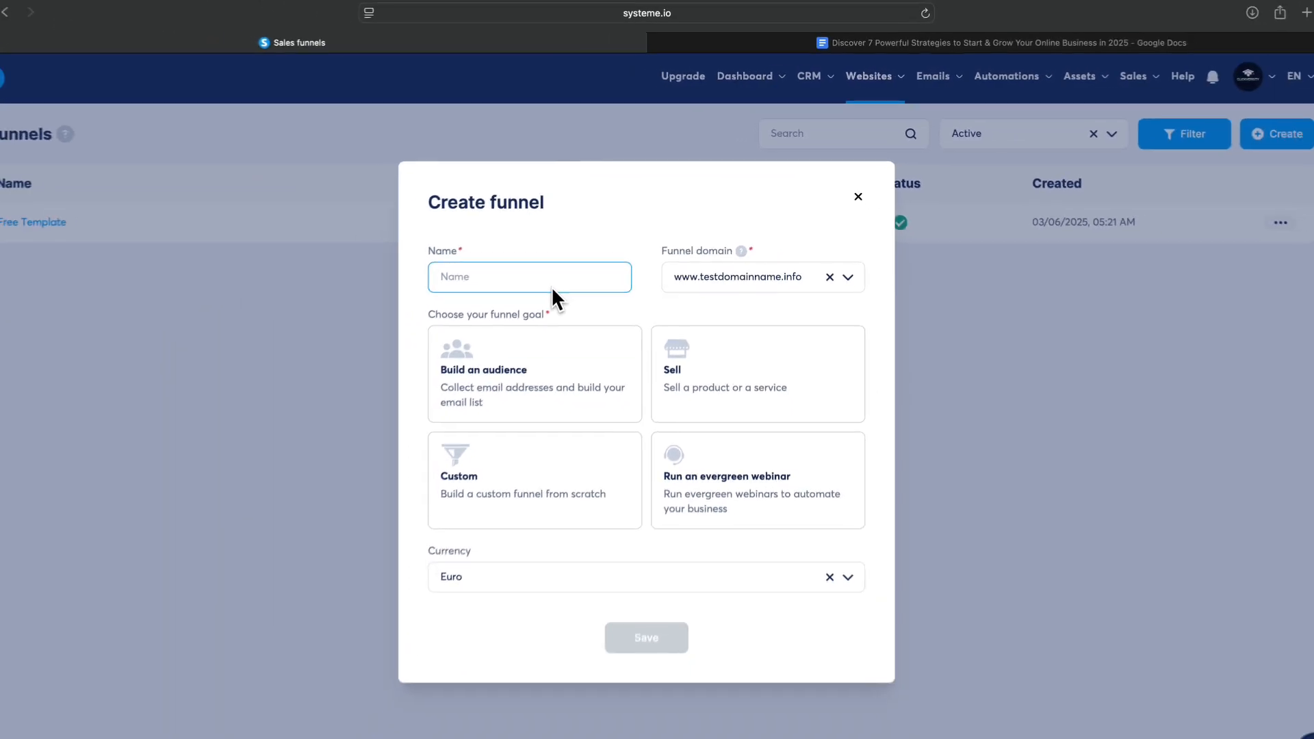
type("Thes")
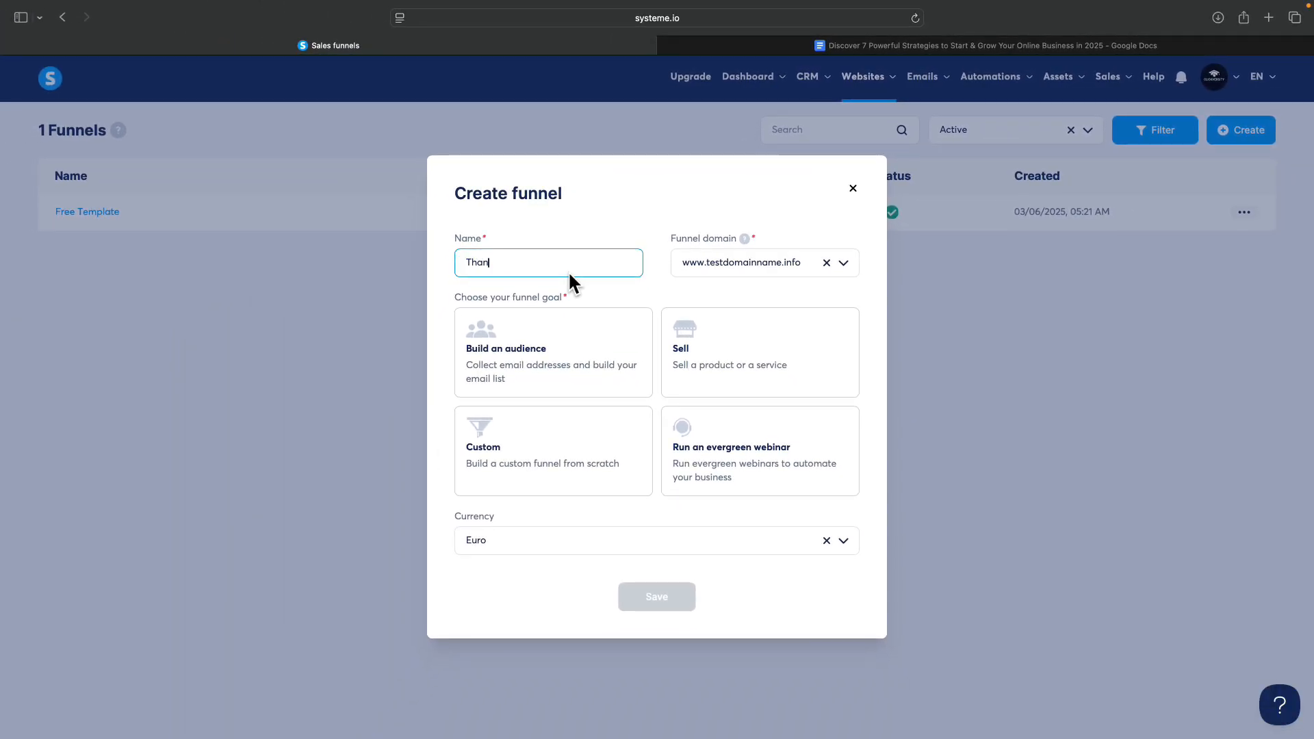
key("BackSpace")
key("BackSpace")
key("BackSpace")
key("BackSpace")
type("Thank you page test")
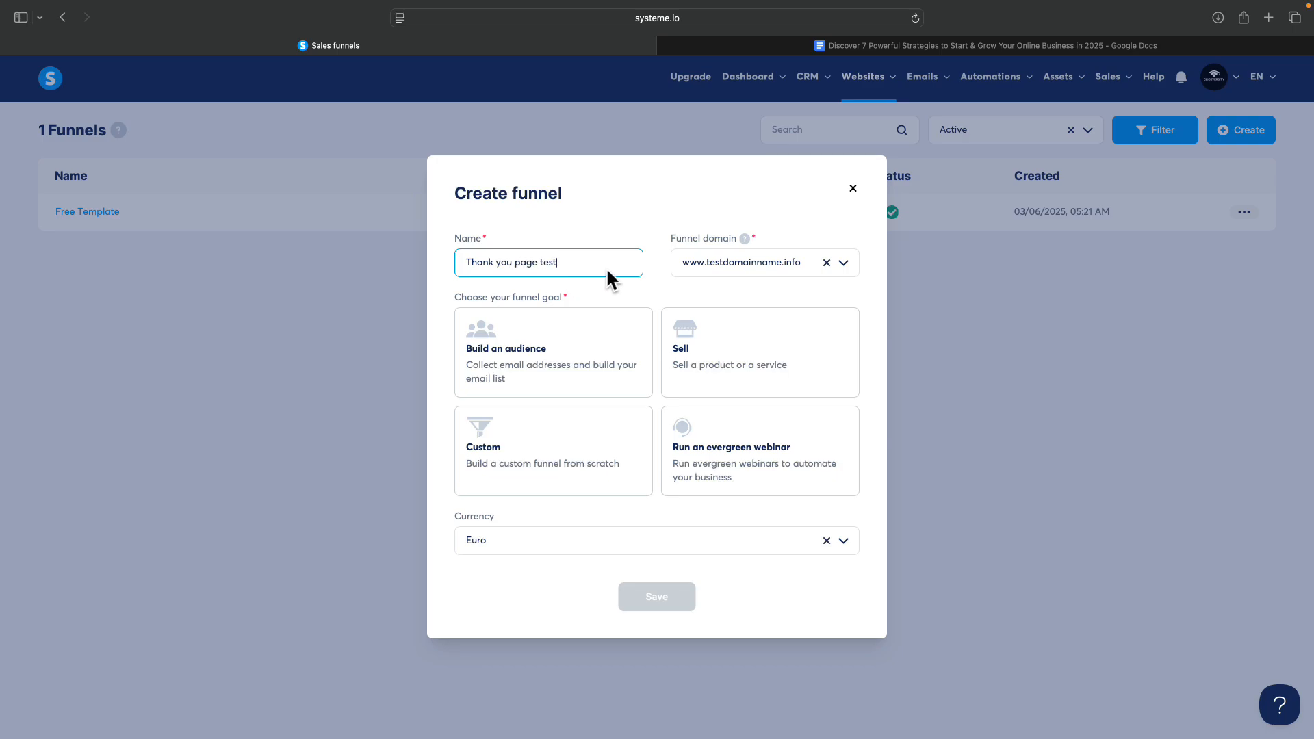
Put the funnel on clickversity.systeme.io with the Build an audience goal, save it and open it.
left_click(717, 262)
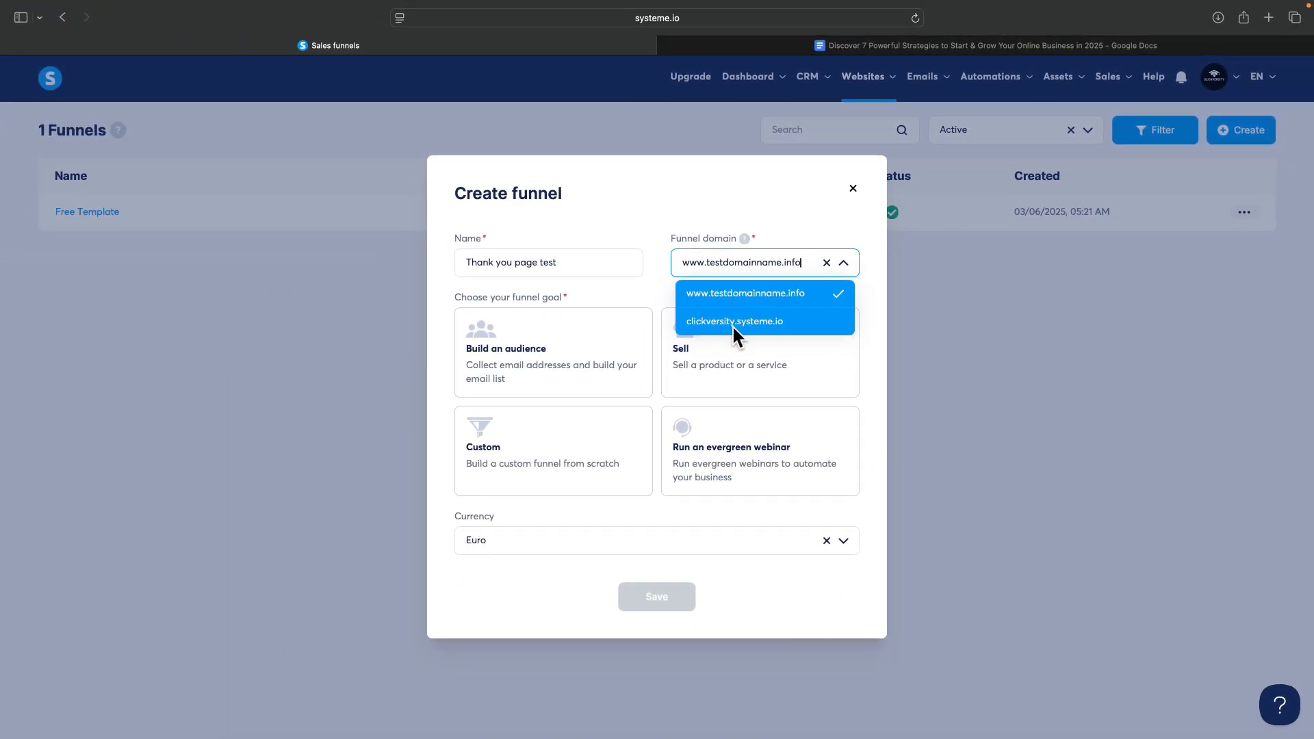
left_click(736, 322)
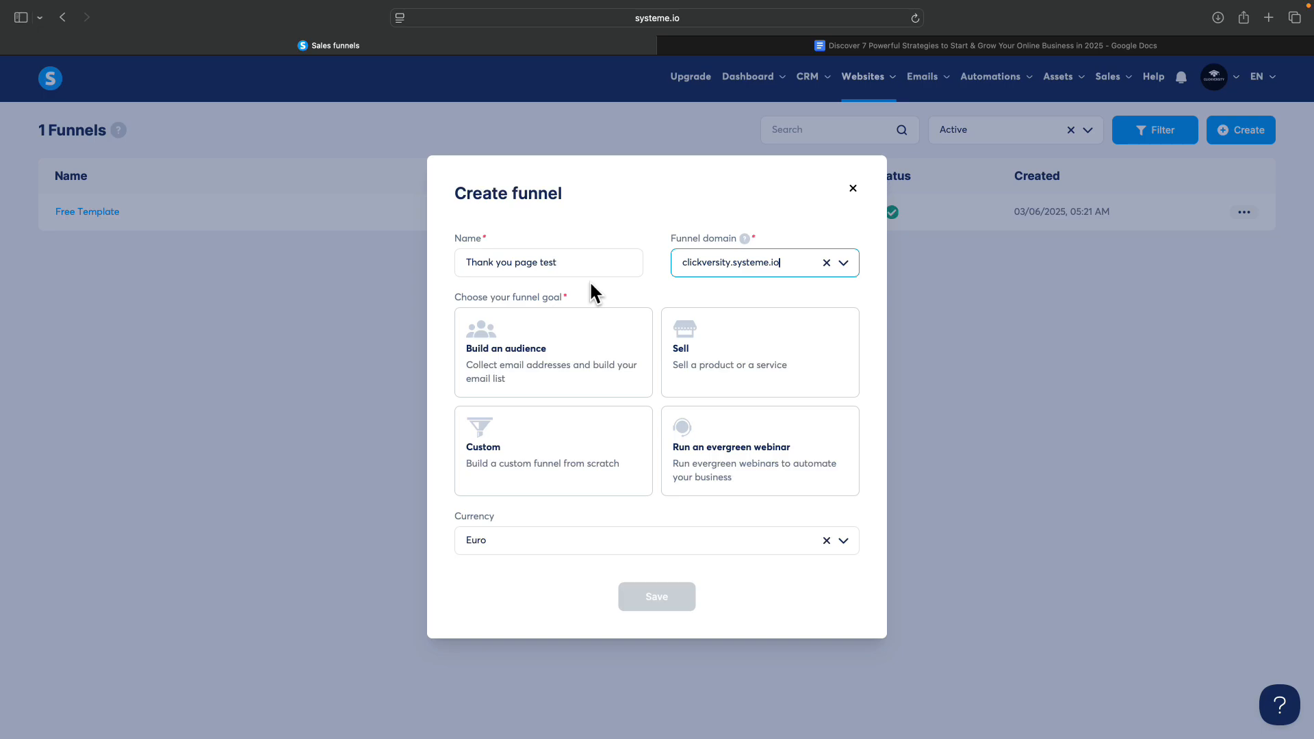
left_click(551, 361)
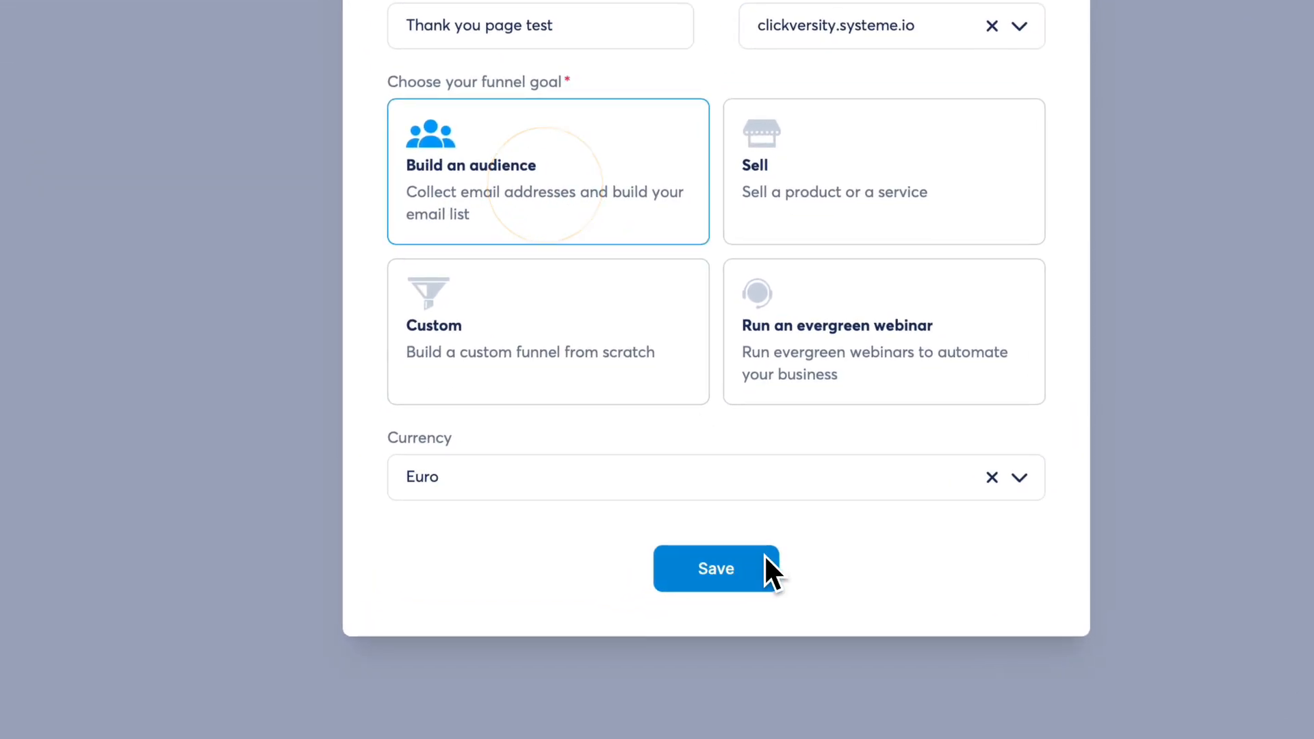
left_click(659, 508)
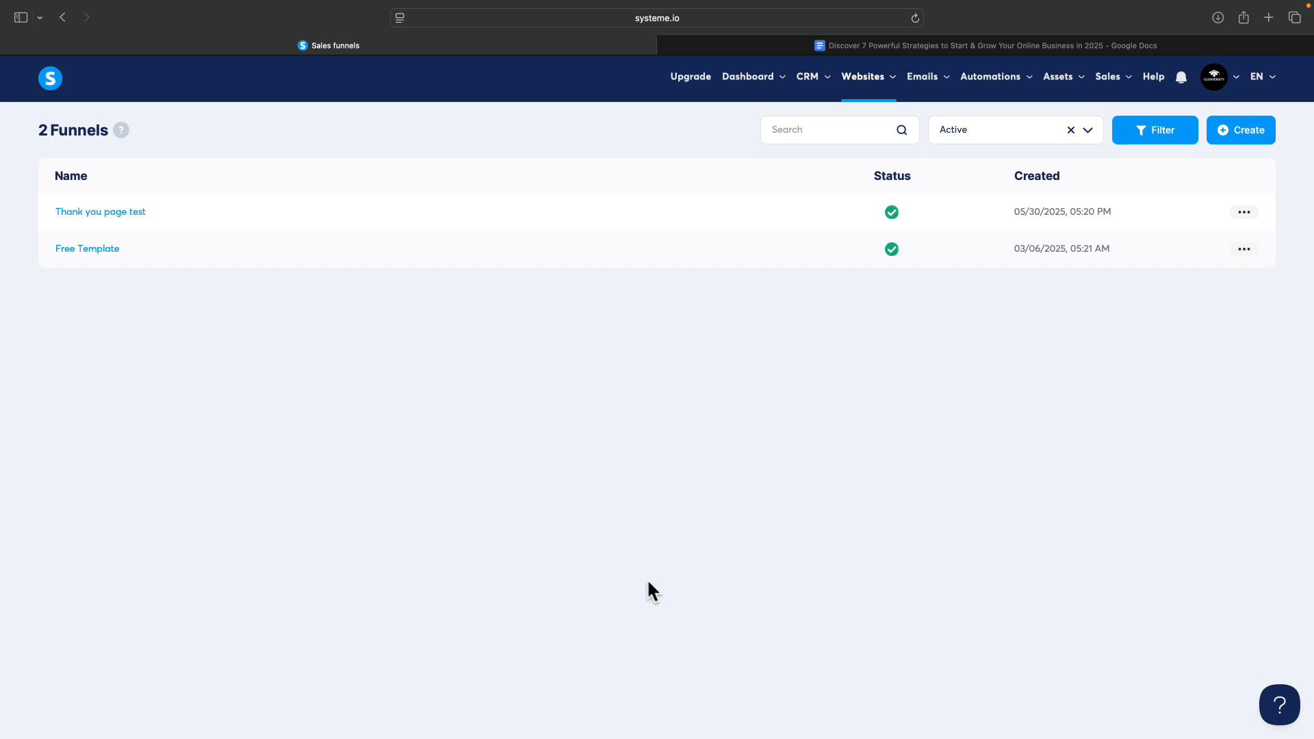
left_click(124, 218)
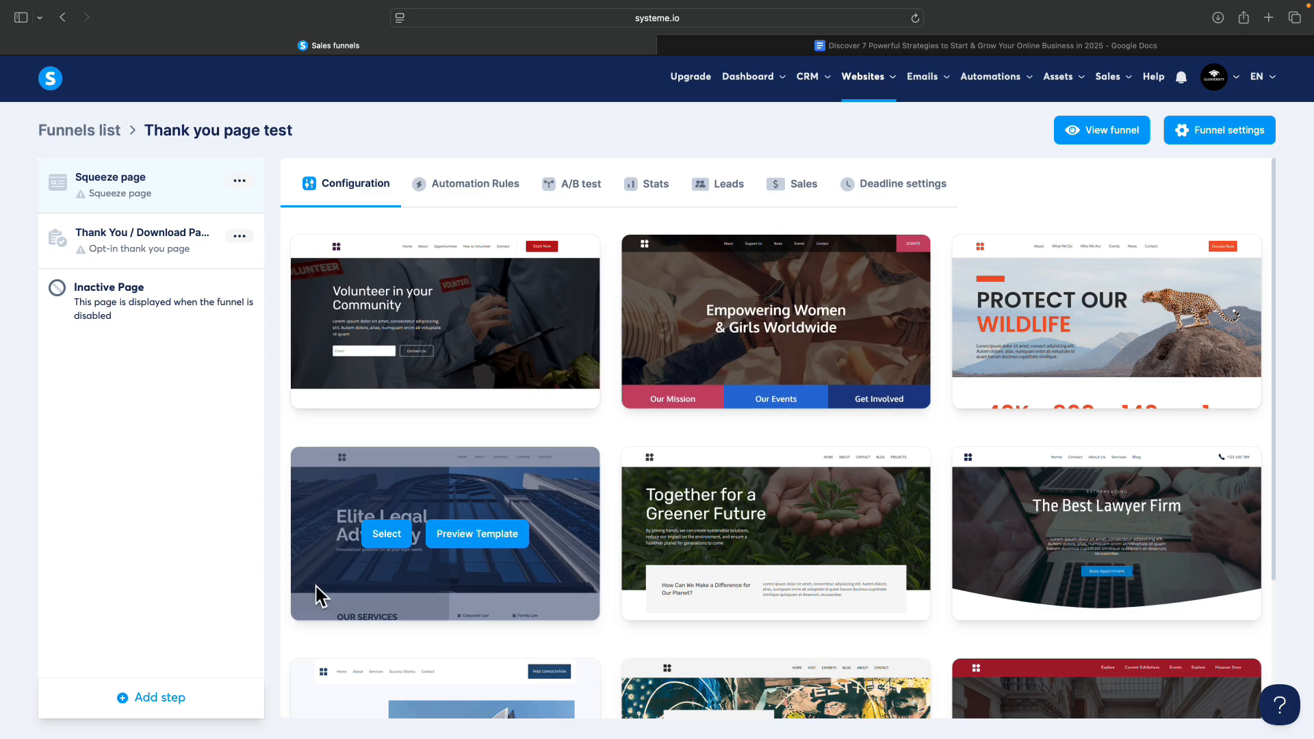
Look at the Add step options, then cancel without adding a new funnel step.
left_click(142, 699)
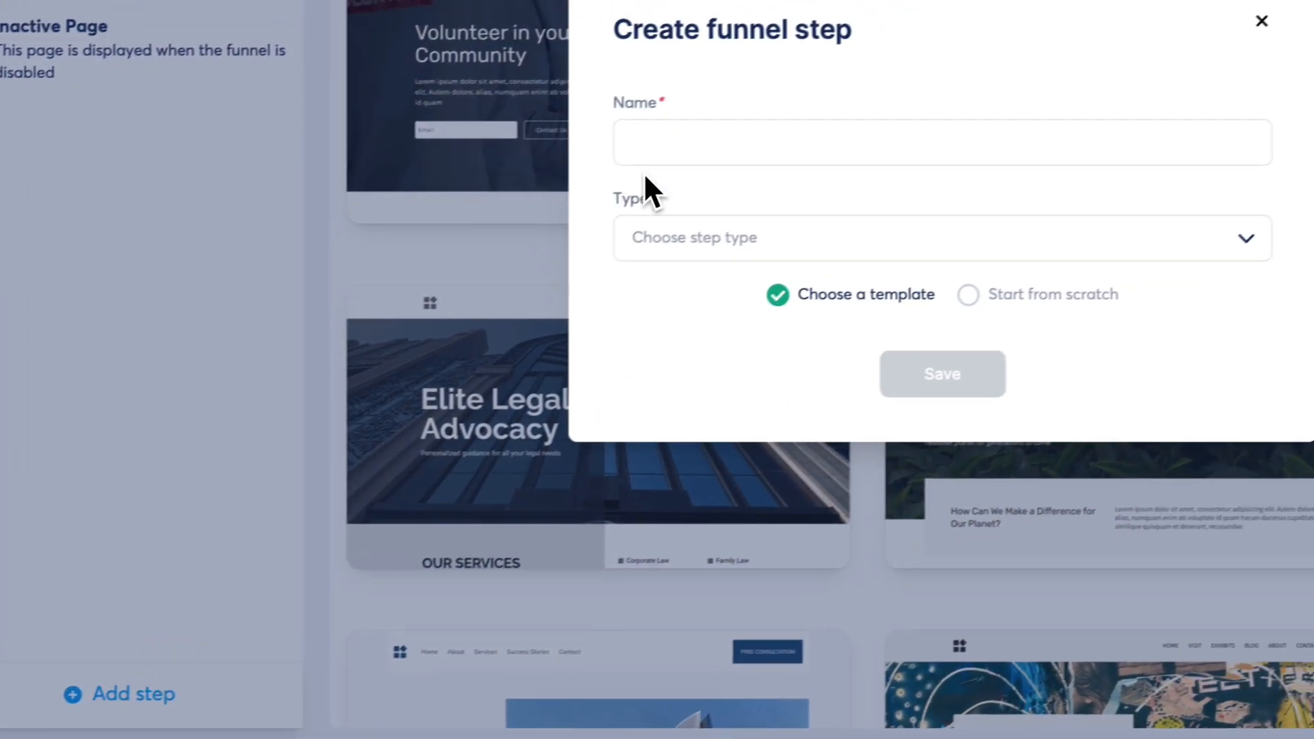
left_click(768, 239)
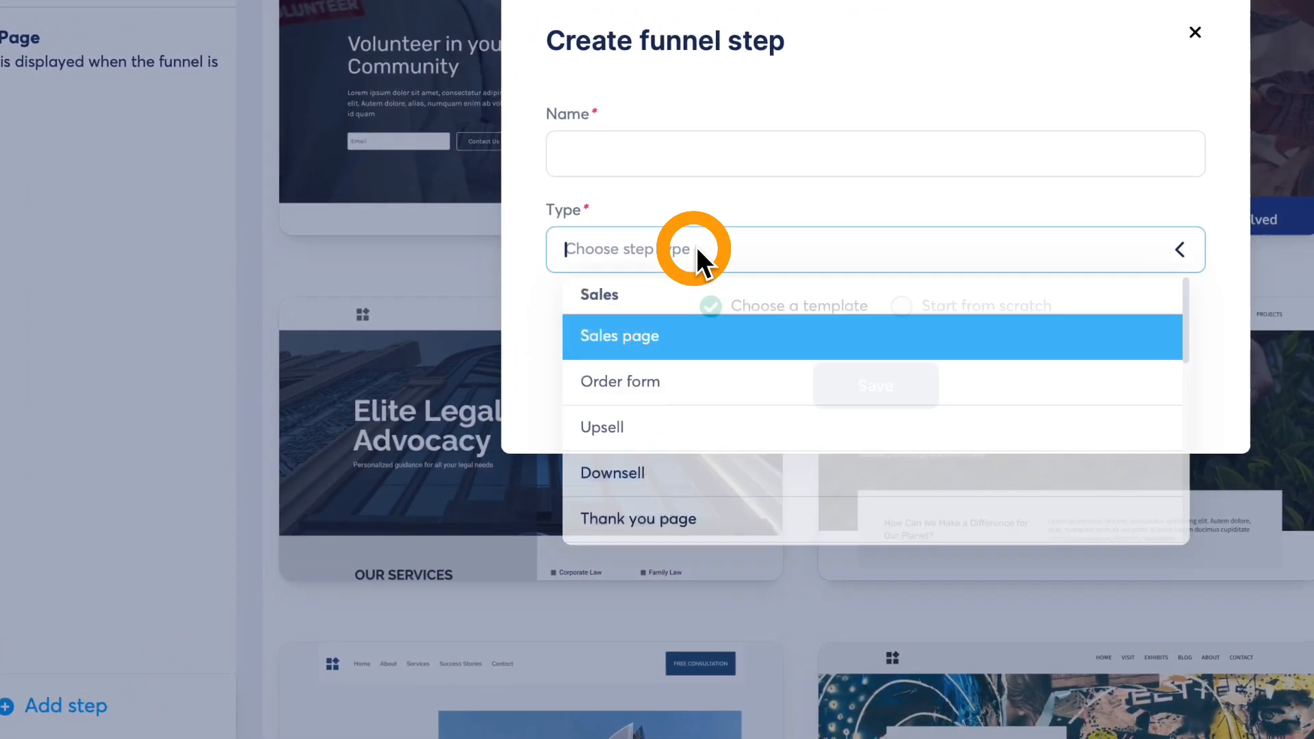
left_click(160, 444)
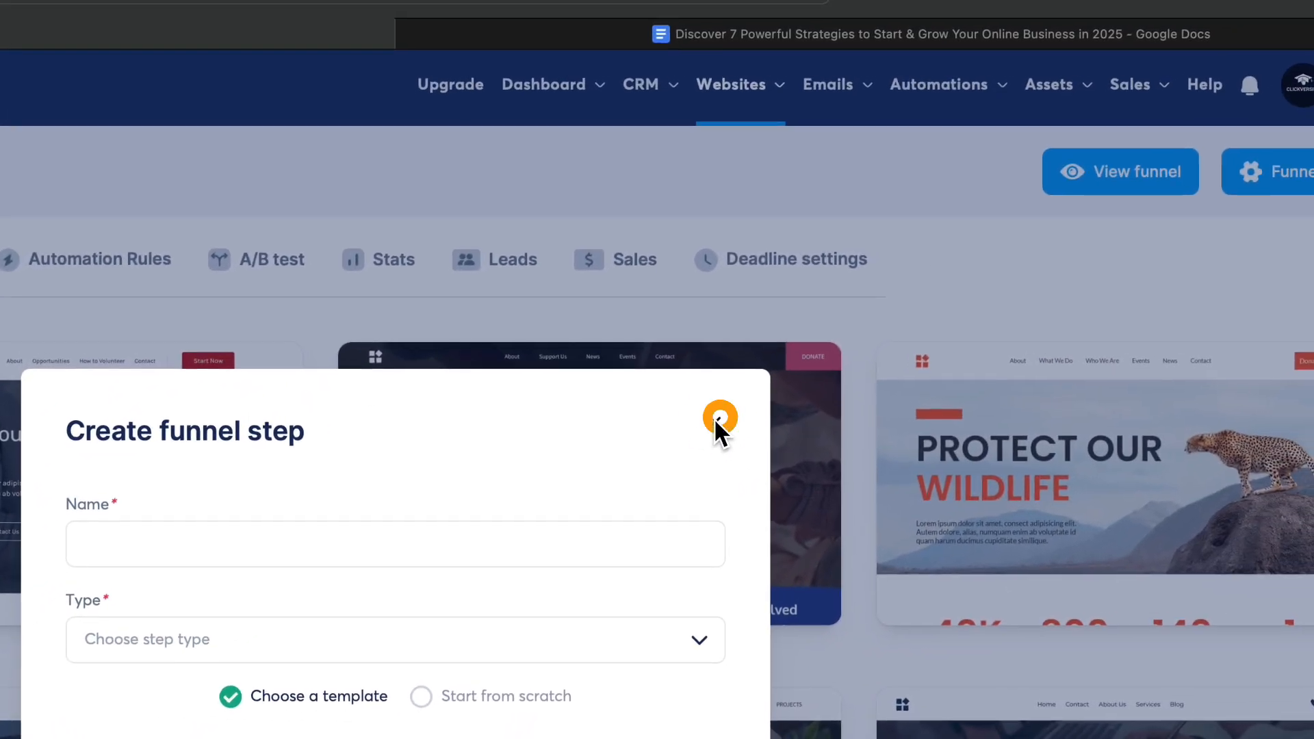
left_click(717, 419)
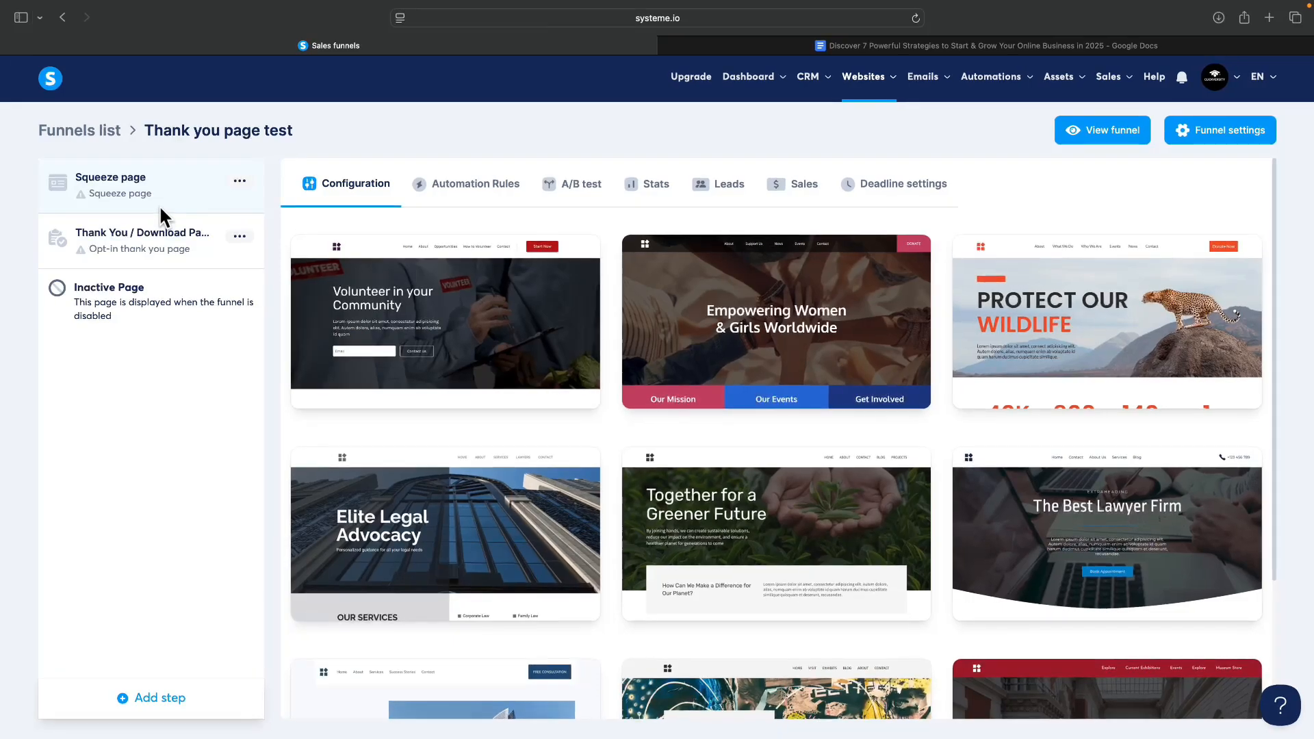
Show 30 templates per page and apply the 'Uncover the Book That Will Transform Your Life!' template.
scroll(757, 413, "down", 3)
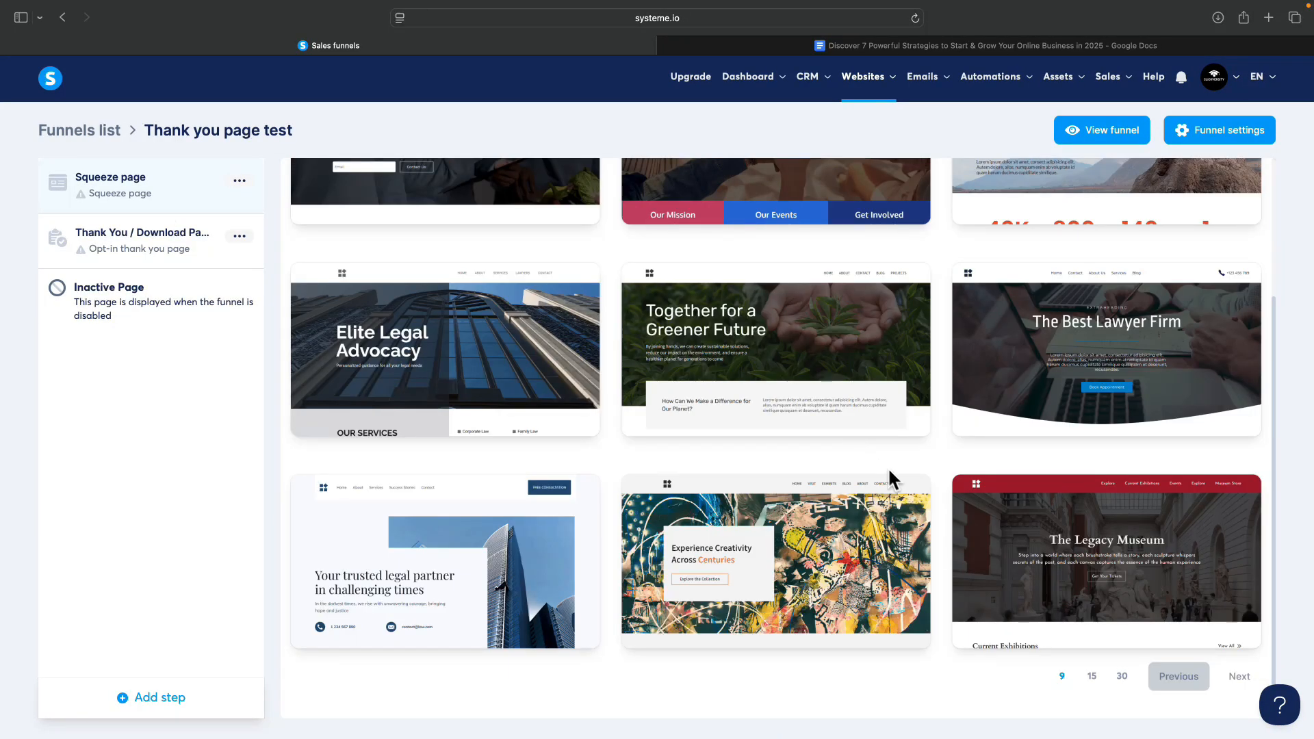
left_click(1122, 676)
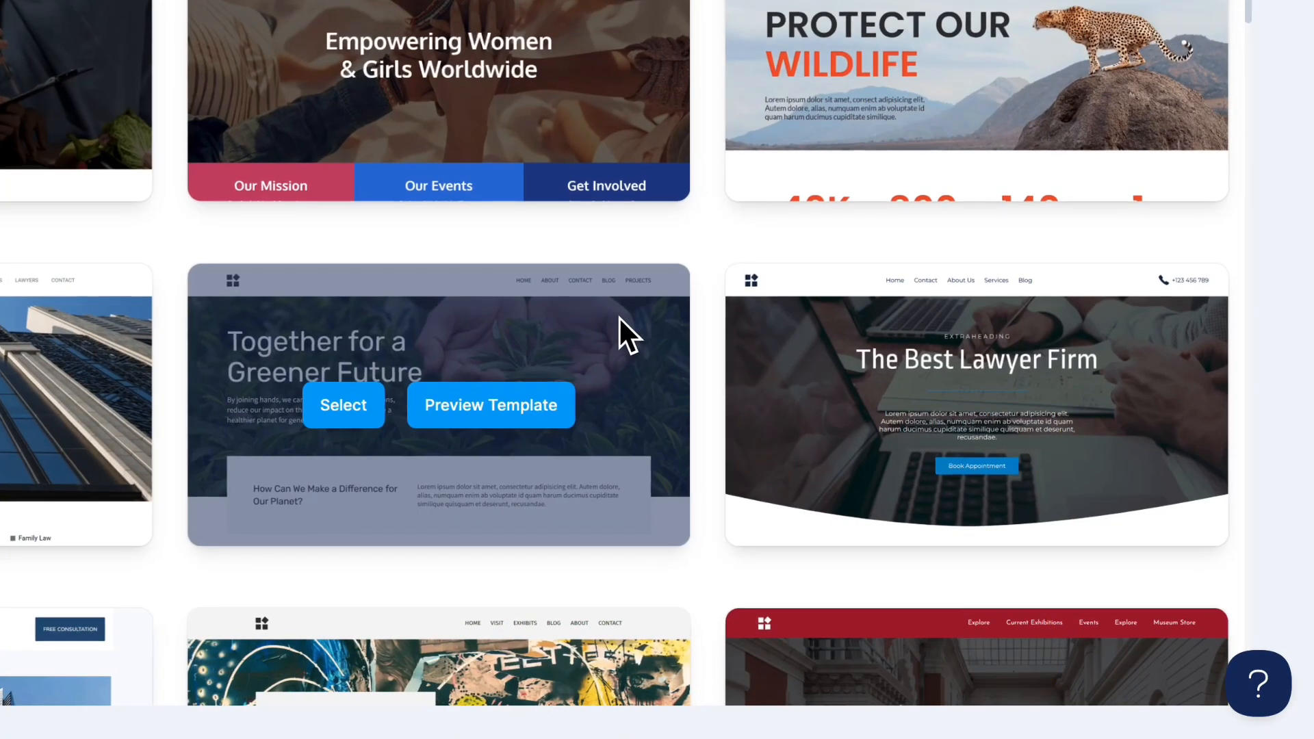
scroll(620, 319, "down", 15)
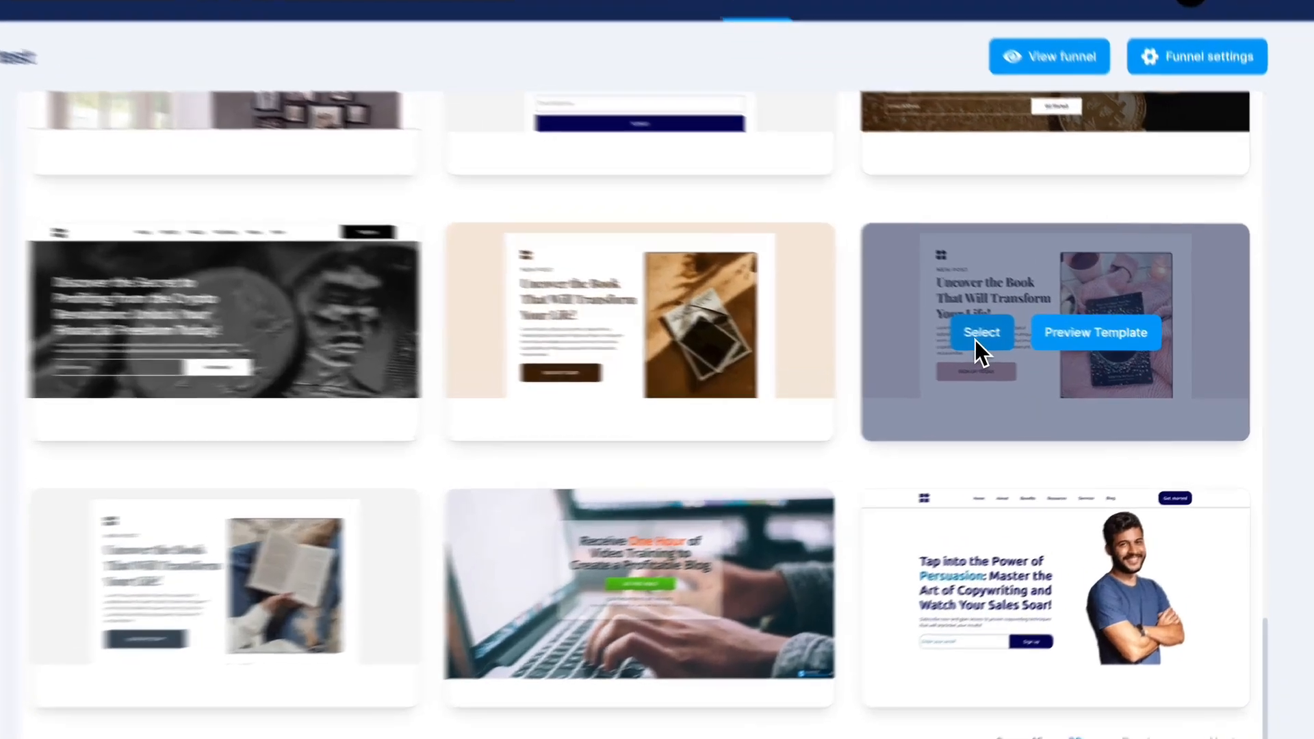
left_click(1046, 352)
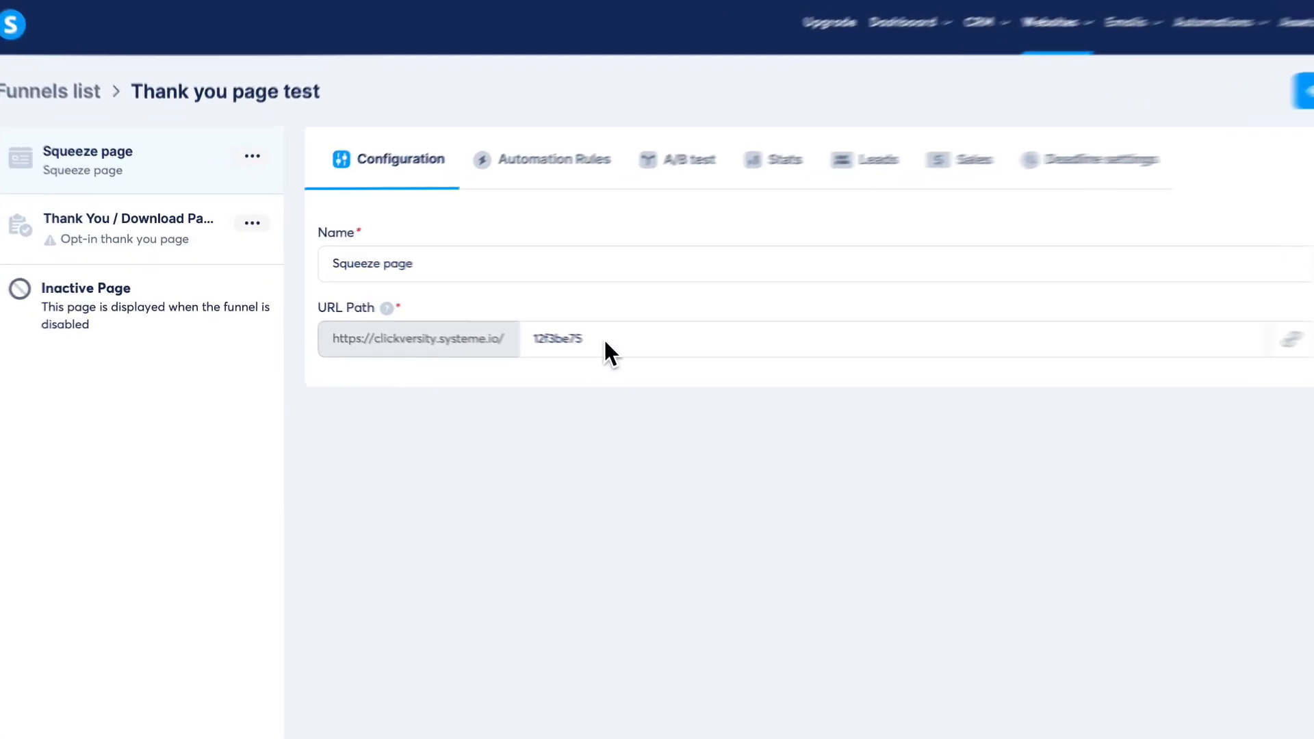
Replace the squeeze page URL path 12f3be75 with 'landingpage' and open the page editor.
left_click_drag(531, 324, 425, 318)
left_click(462, 354)
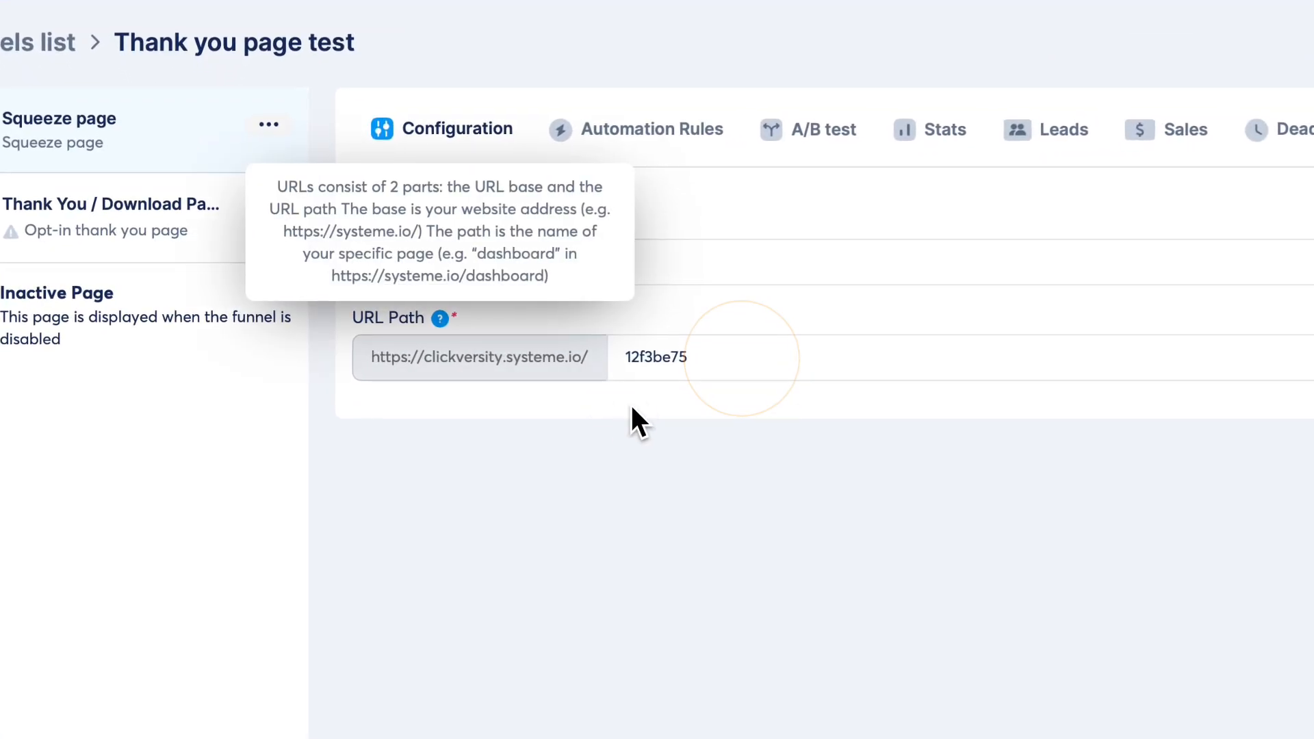
left_click_drag(631, 358, 734, 358)
key("BackSpace")
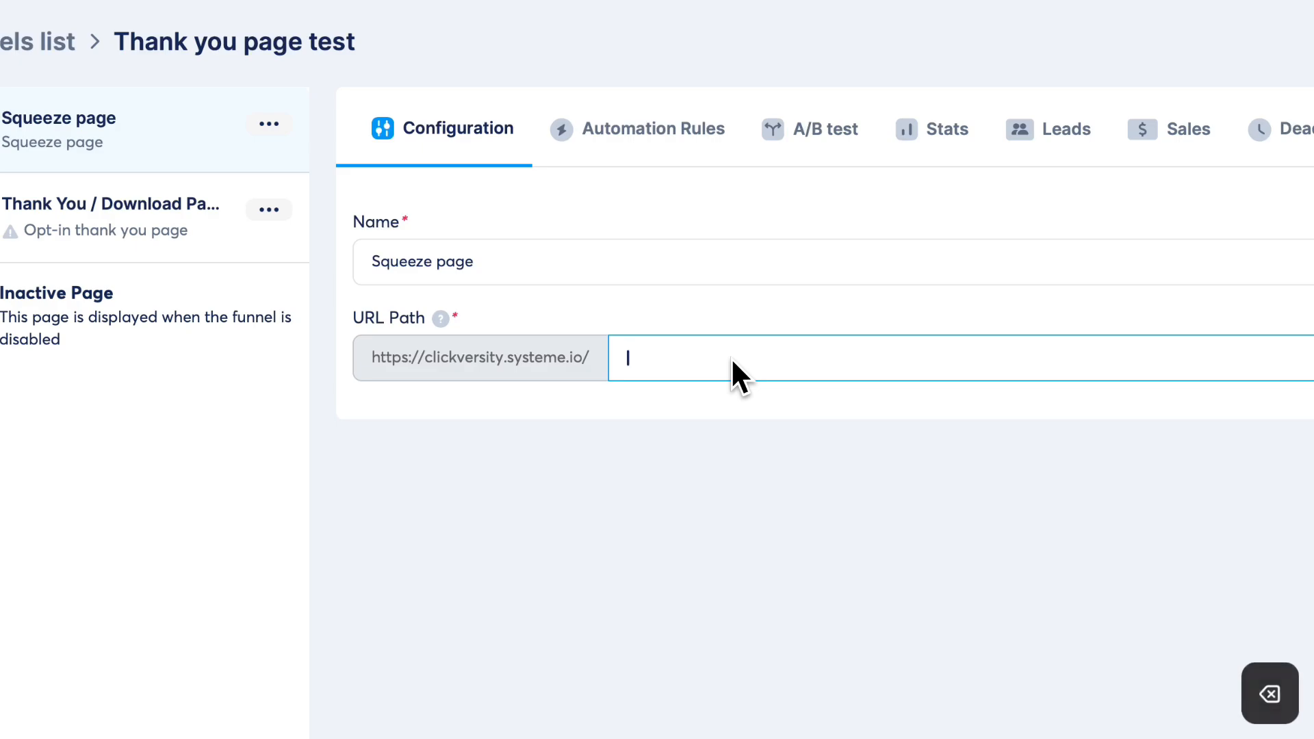
type("landingpage")
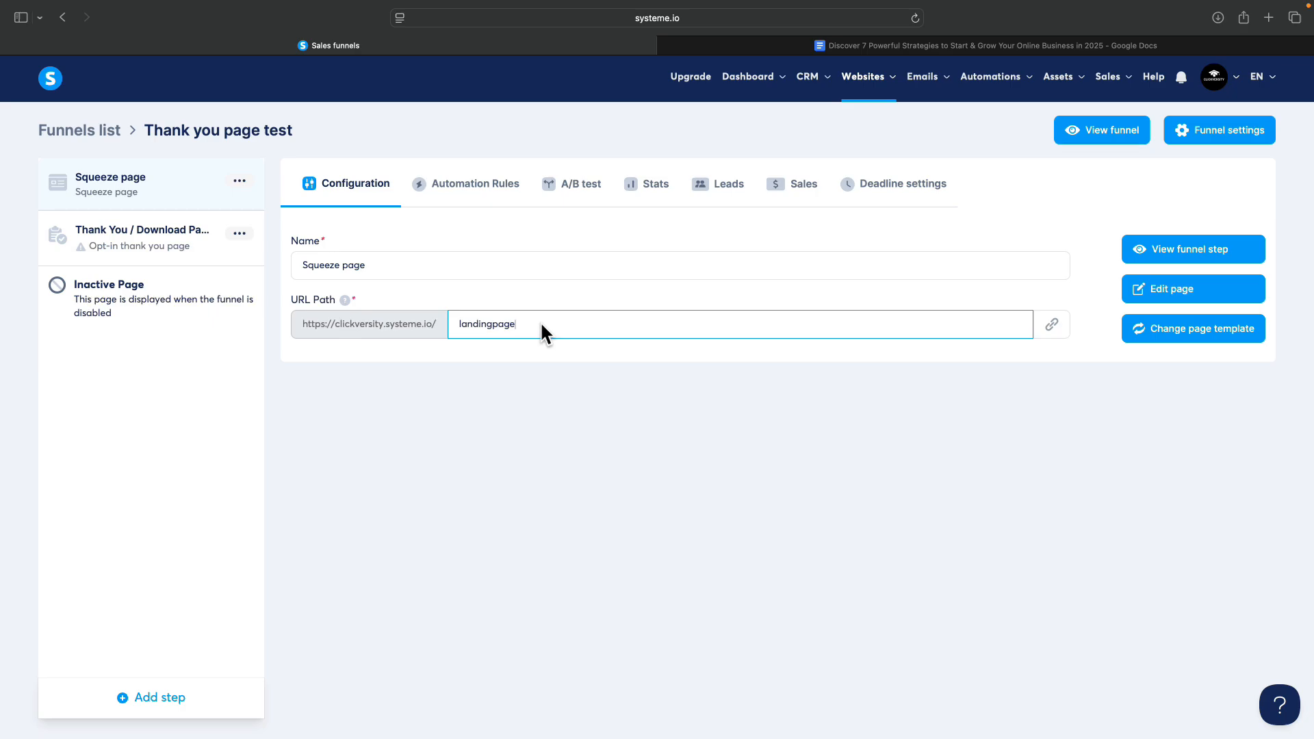
left_click(690, 261)
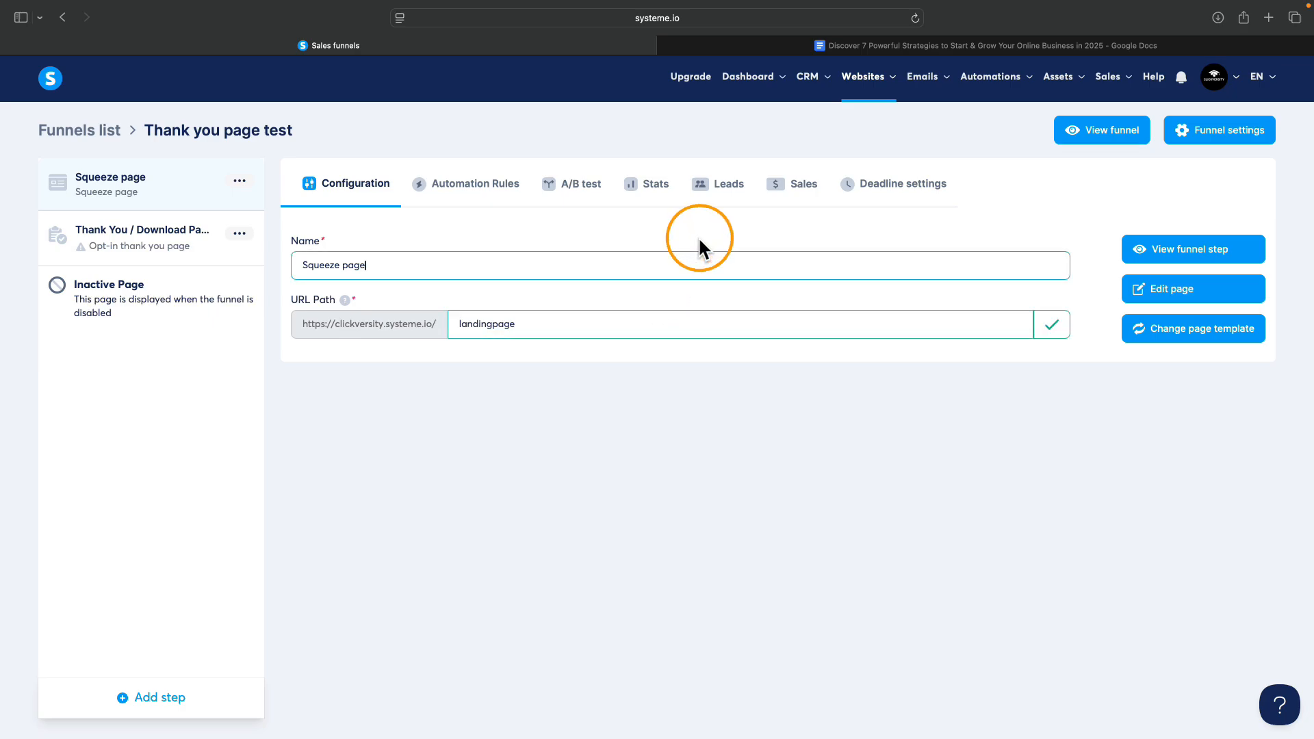
left_click(1204, 289)
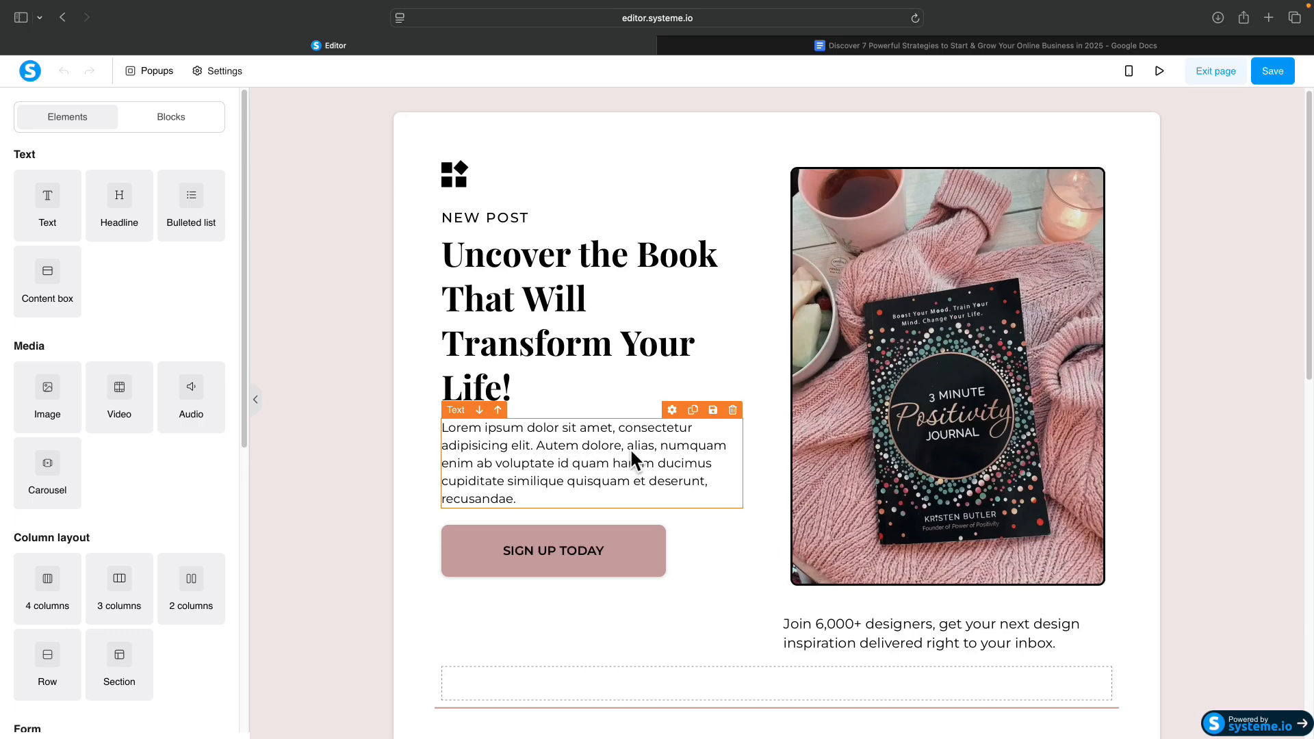
Delete the Join Our Community form section and the book quote section from the page.
scroll(633, 455, "down", 3)
scroll(647, 450, "down", 8)
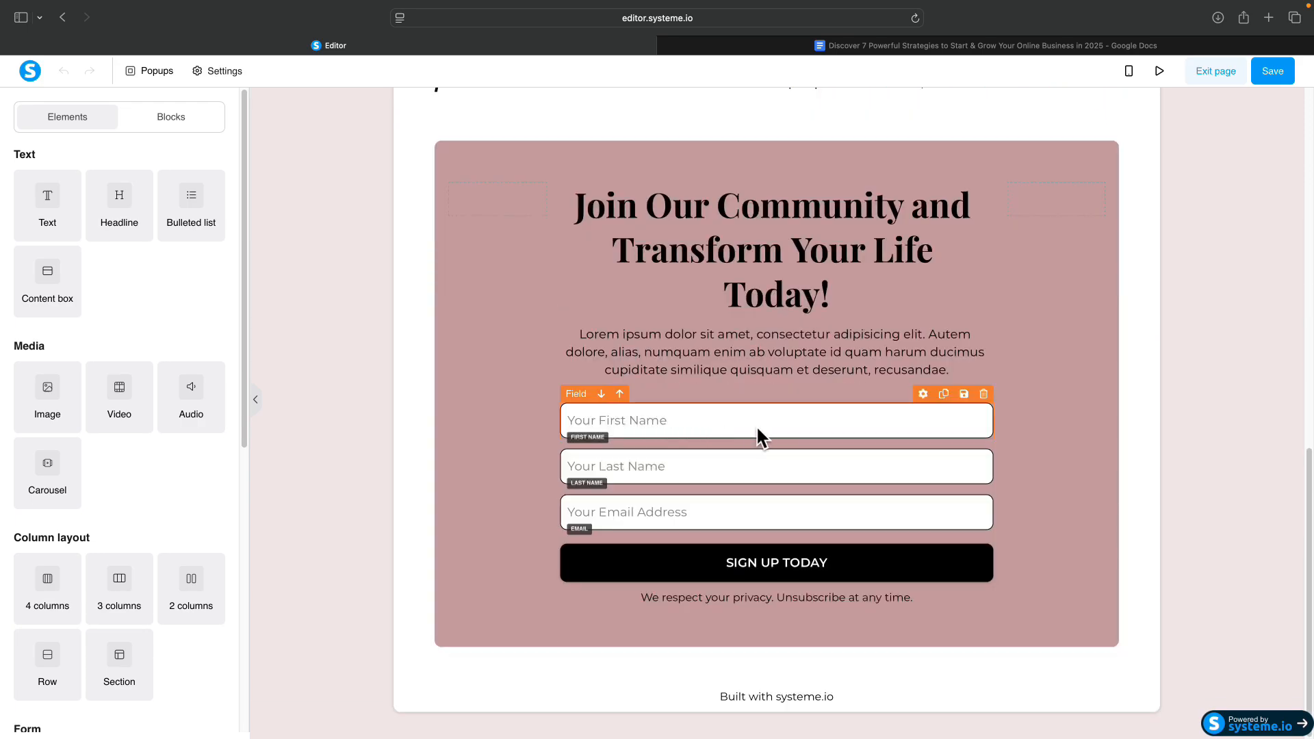
scroll(778, 438, "up", 7)
scroll(787, 514, "down", 4)
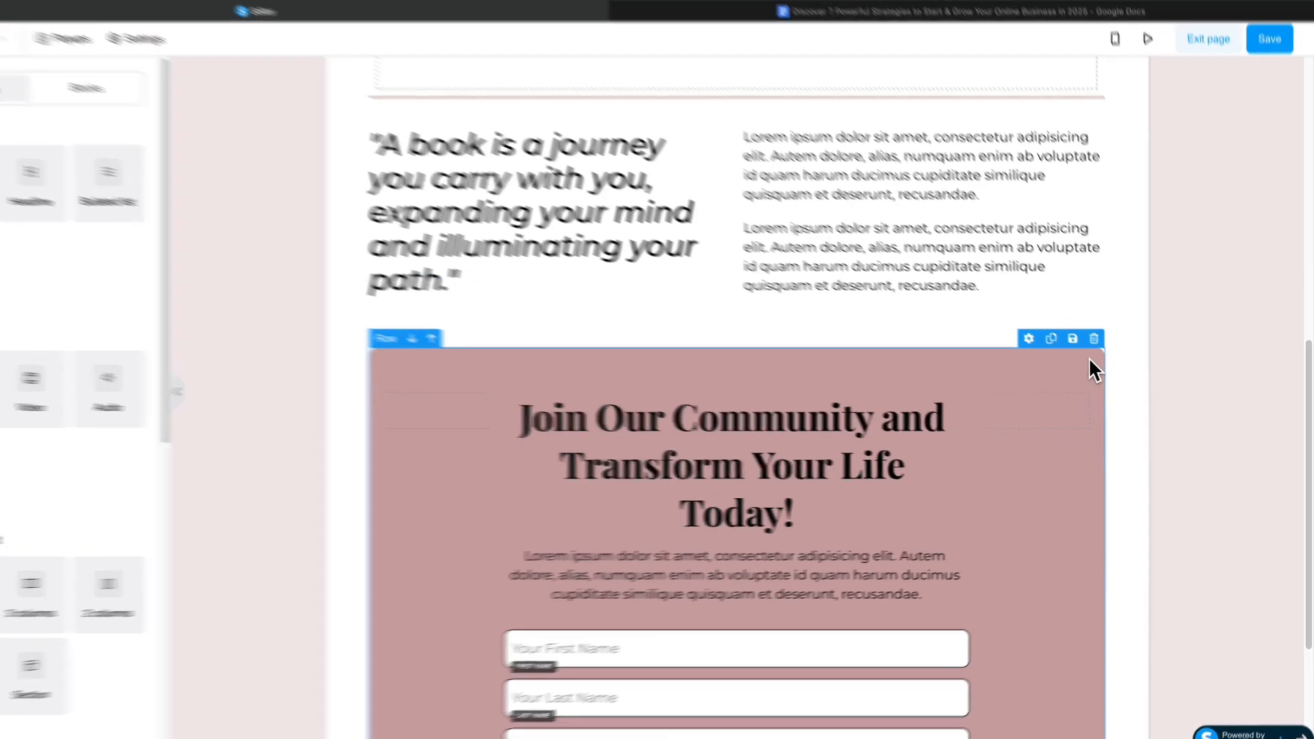
left_click(1102, 364)
left_click(441, 318)
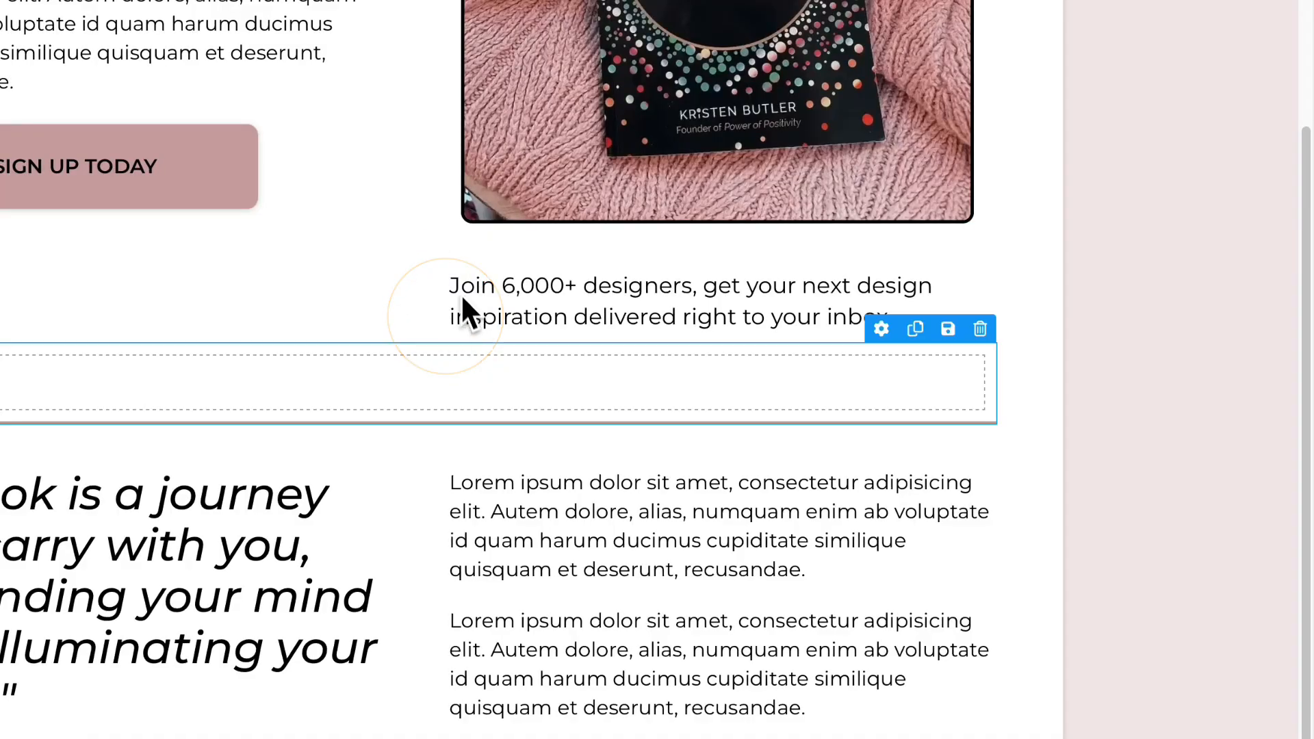
left_click(979, 443)
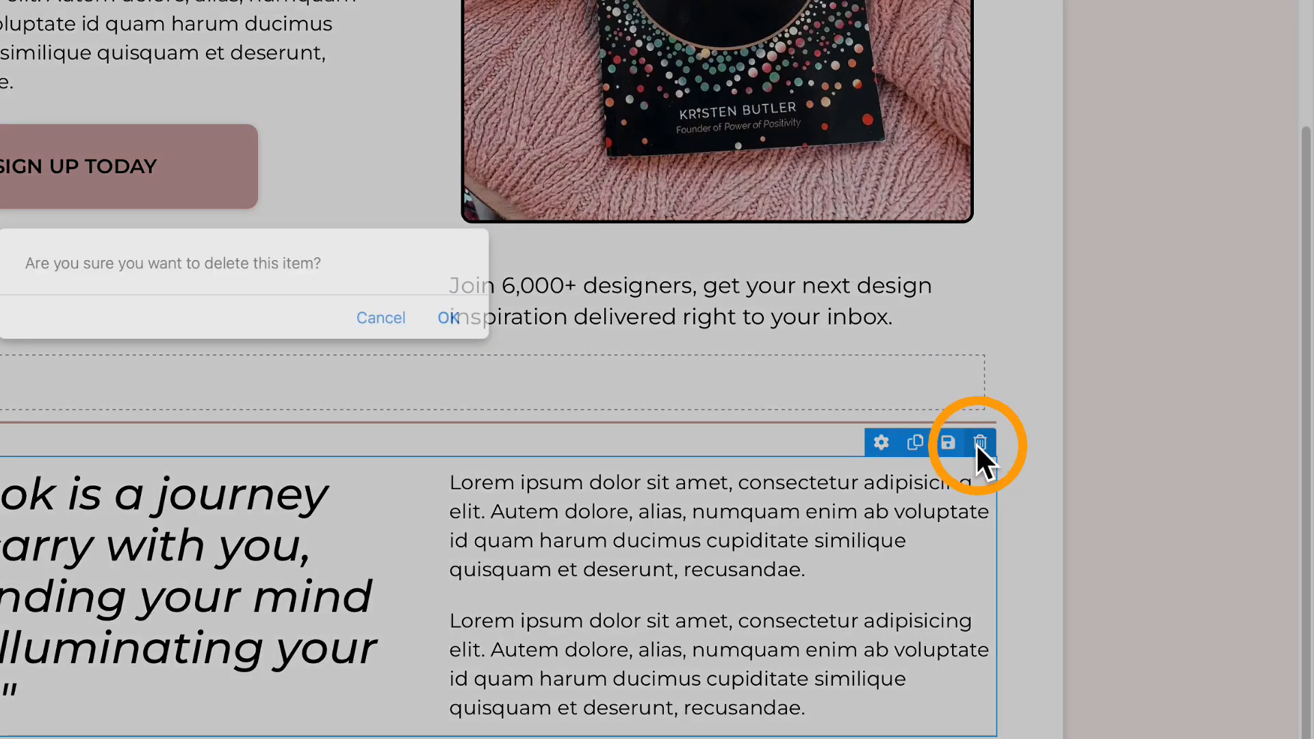
left_click(455, 316)
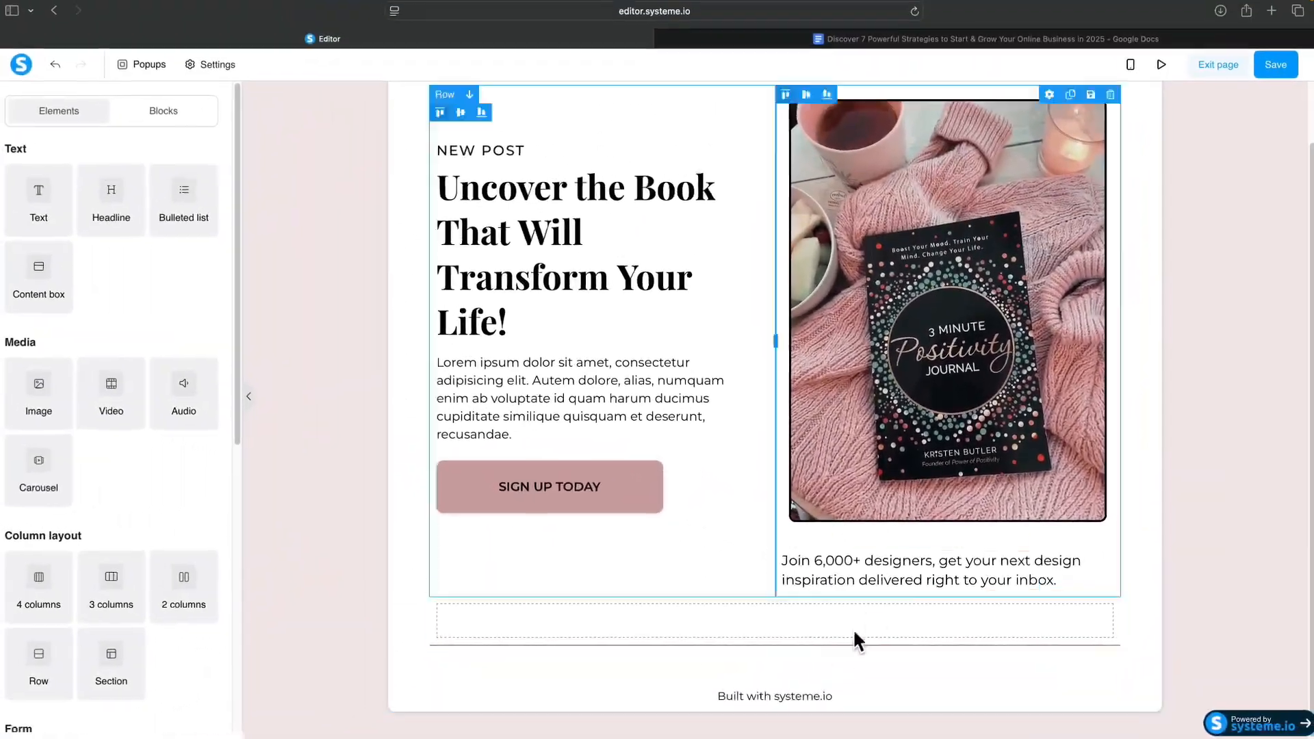
Remove the logo image and the NEW POST label above the headline.
scroll(787, 671, "up", 2)
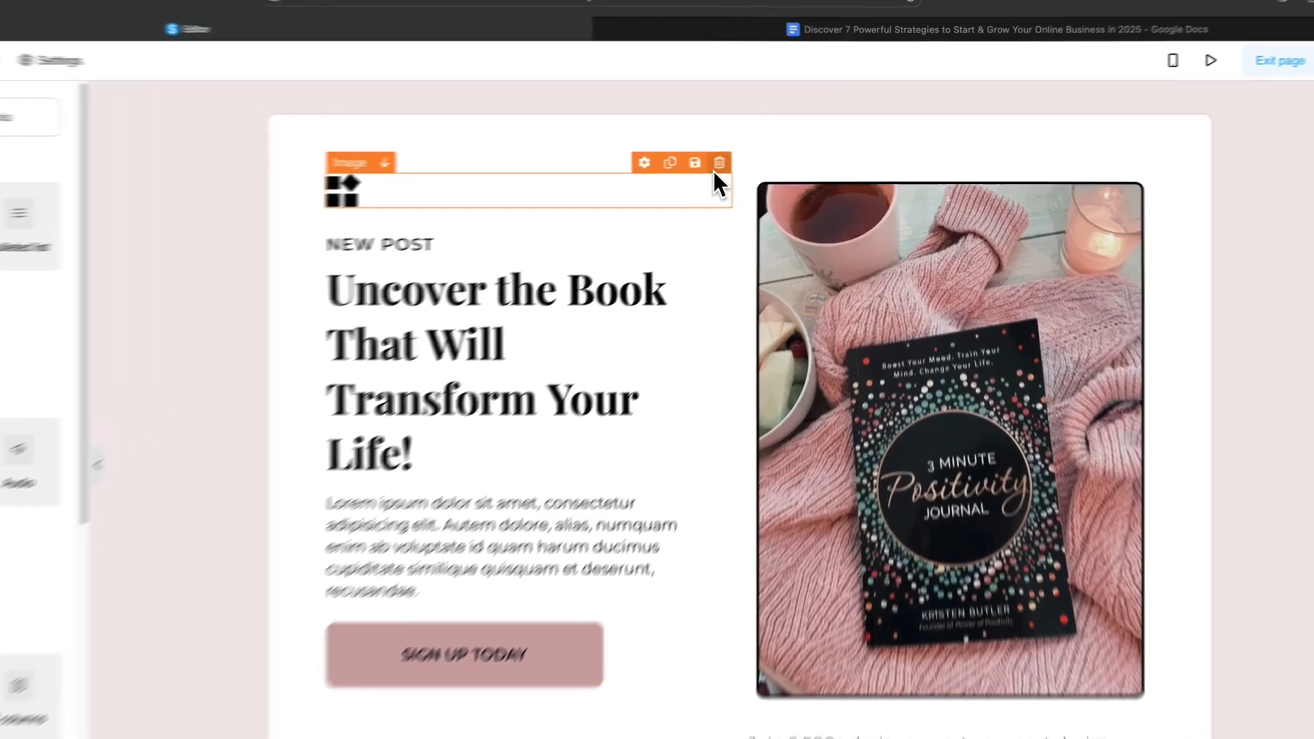
left_click(759, 154)
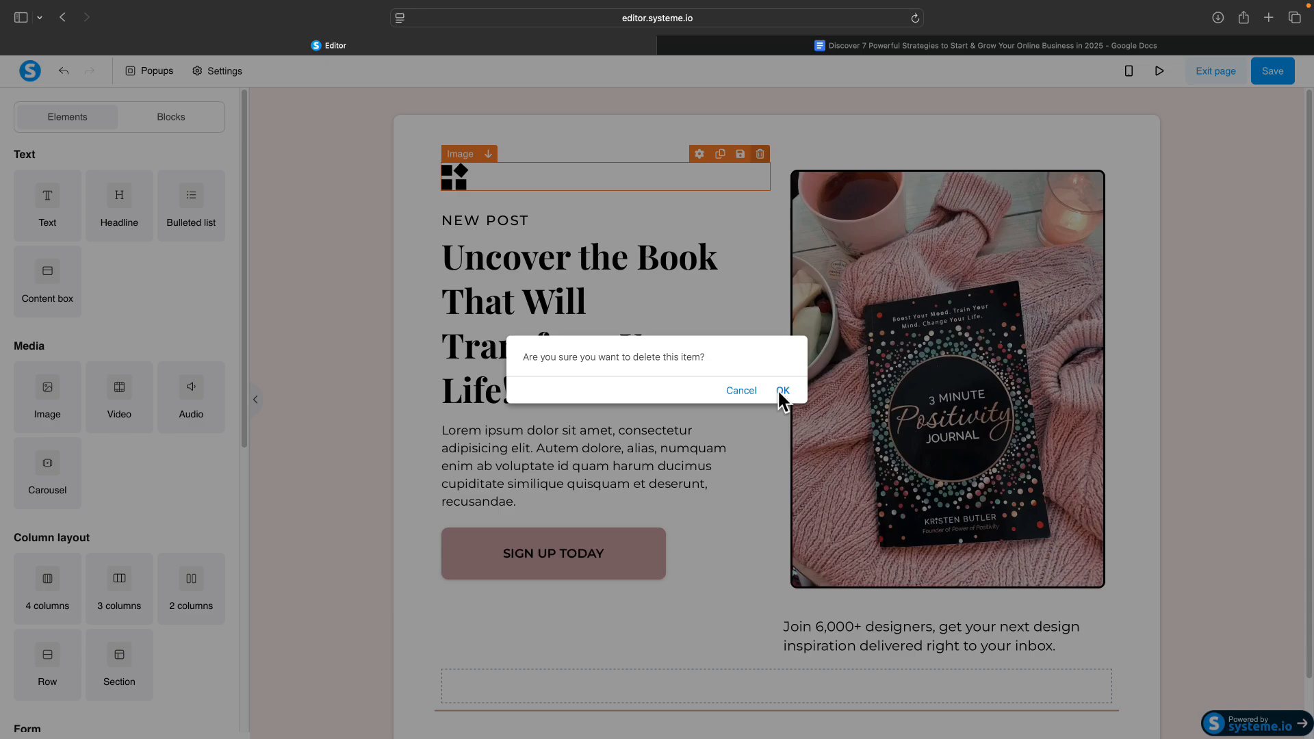
left_click(782, 391)
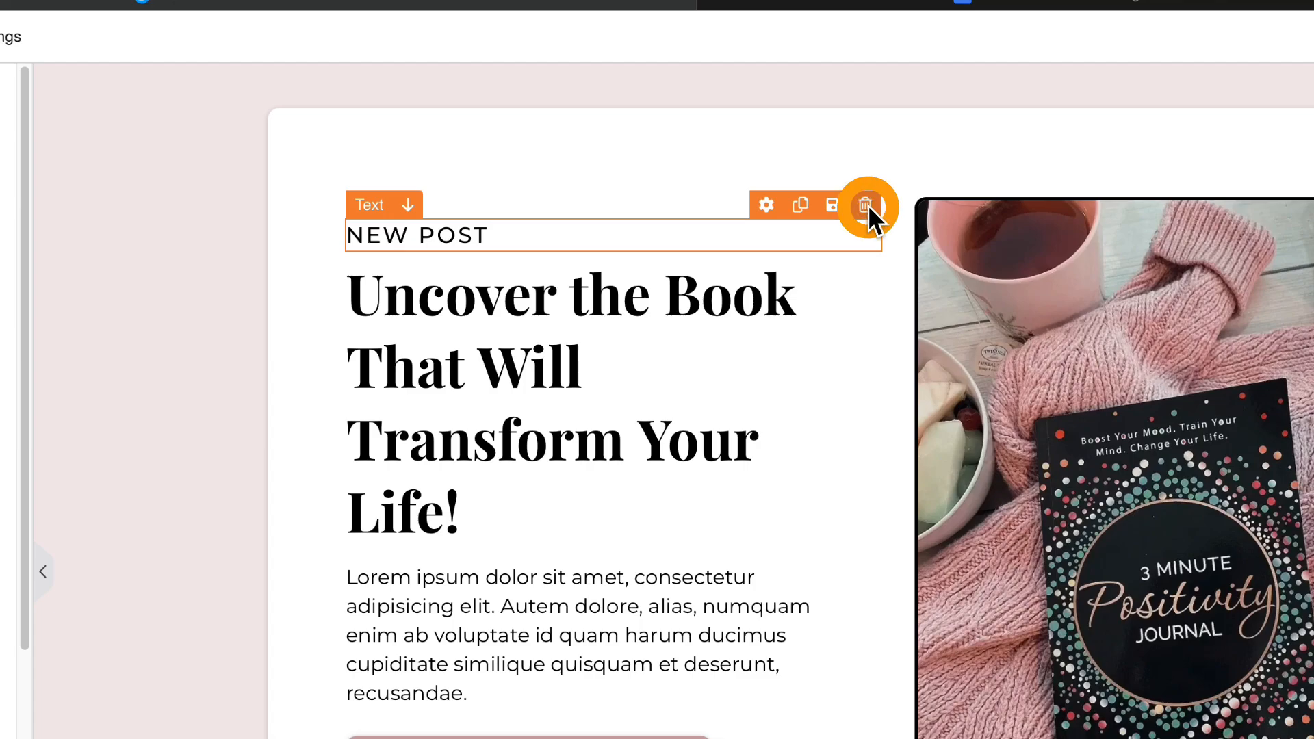
left_click(866, 205)
left_click(901, 553)
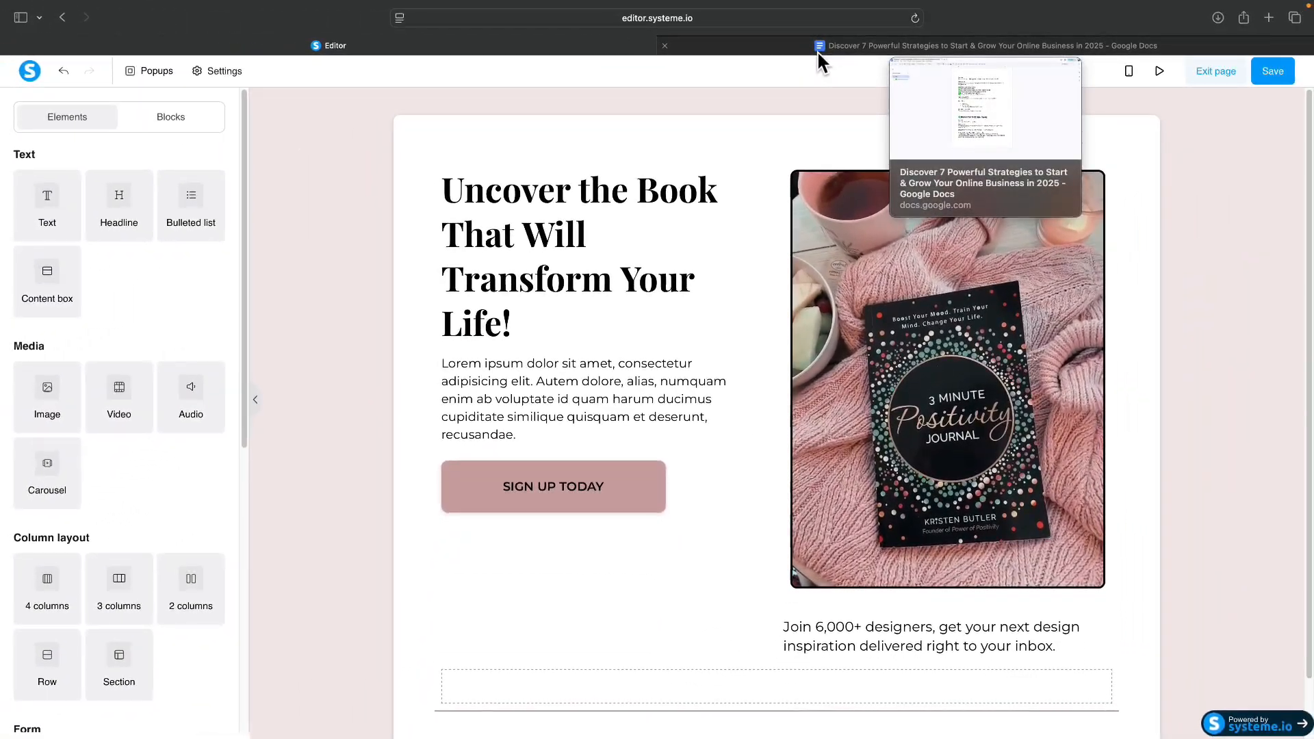
Copy the 'Discover 7 Powerful Strategies' headline line from the Google Doc.
left_click(820, 52)
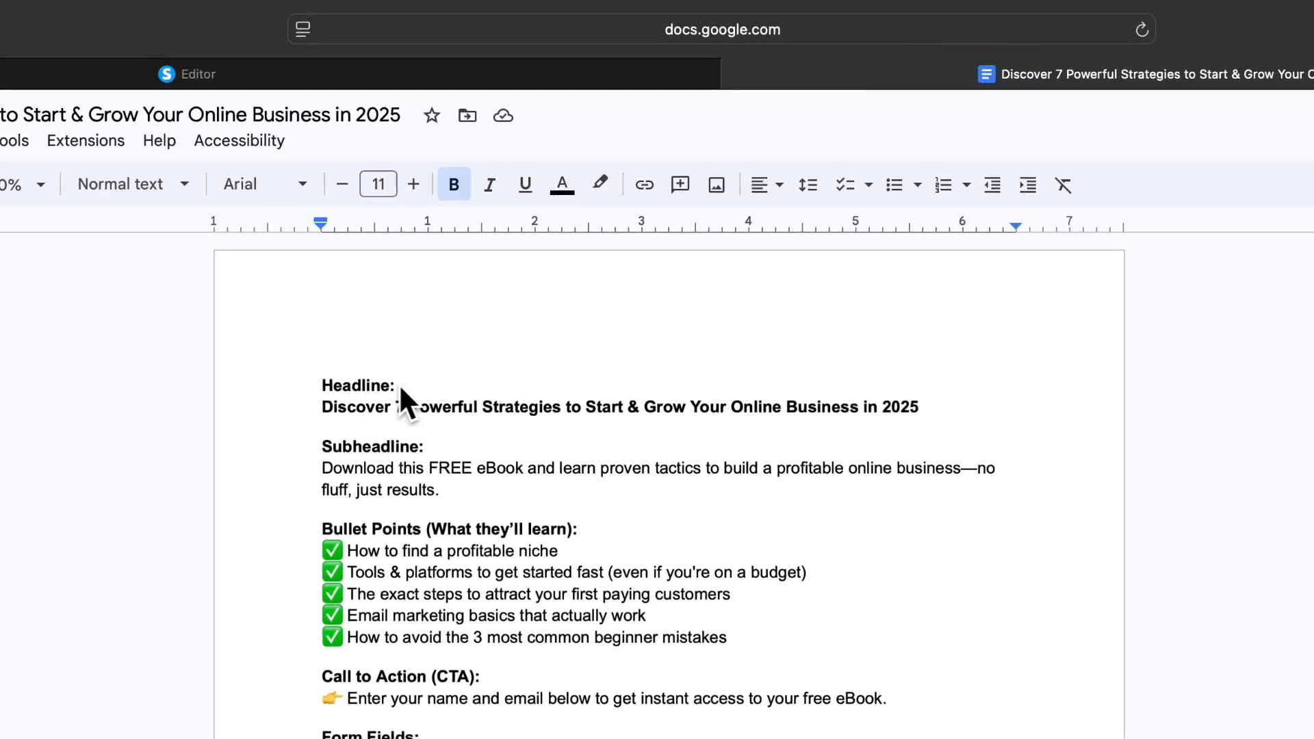
left_click_drag(320, 408, 919, 410)
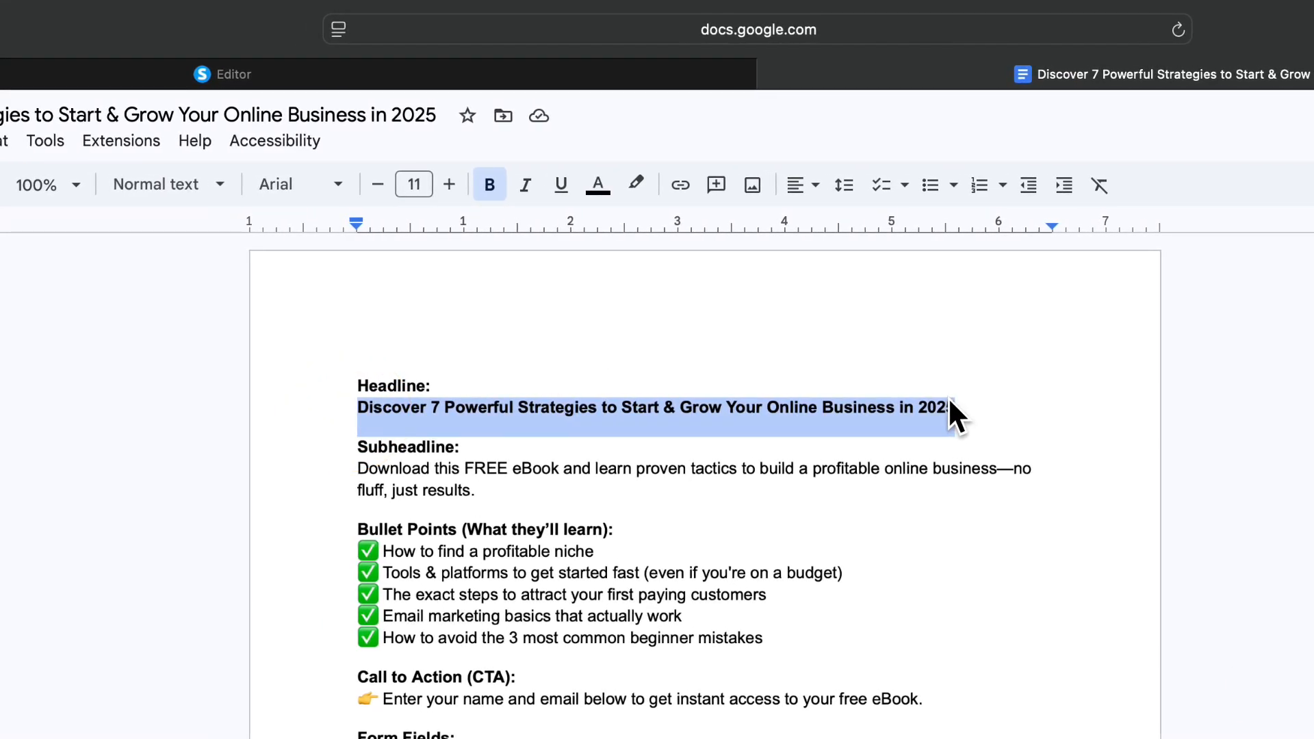
key("super+c")
left_click(544, 65)
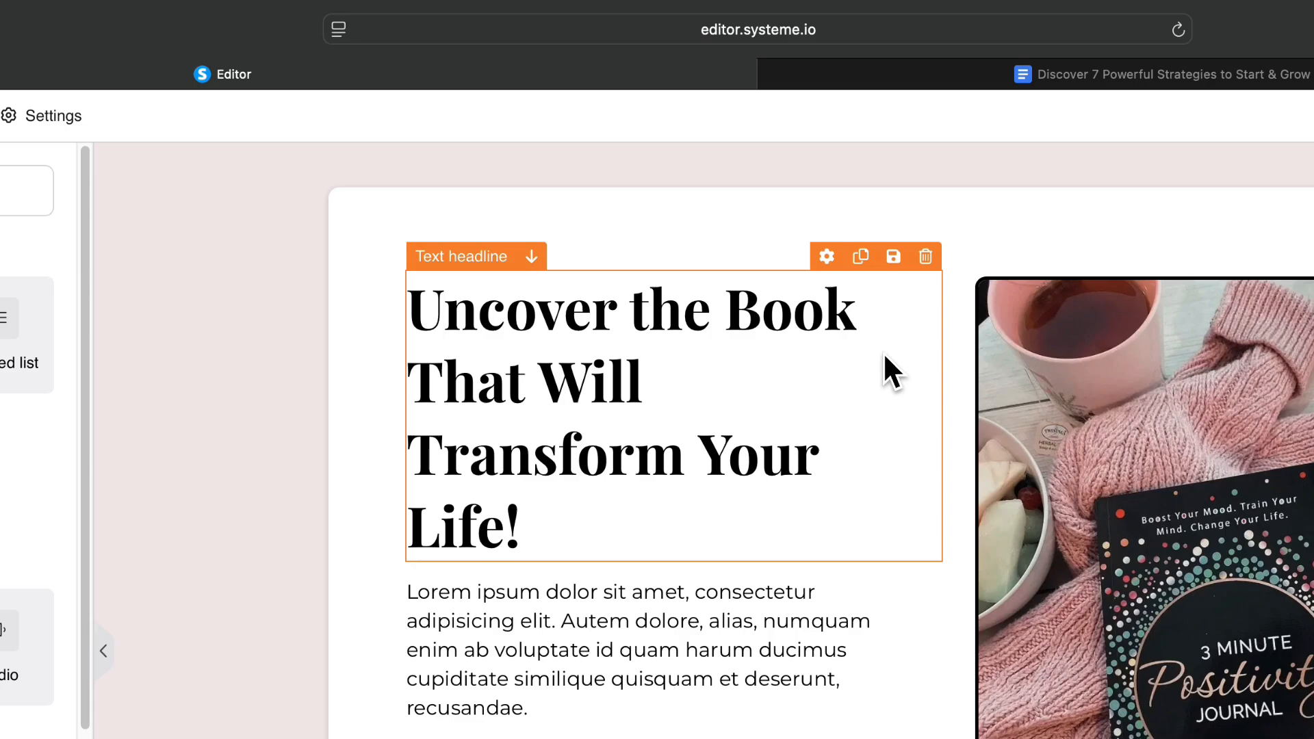
Paste the 'Discover 7 Powerful Strategies…in 2025' headline over the template headline.
left_click(751, 384)
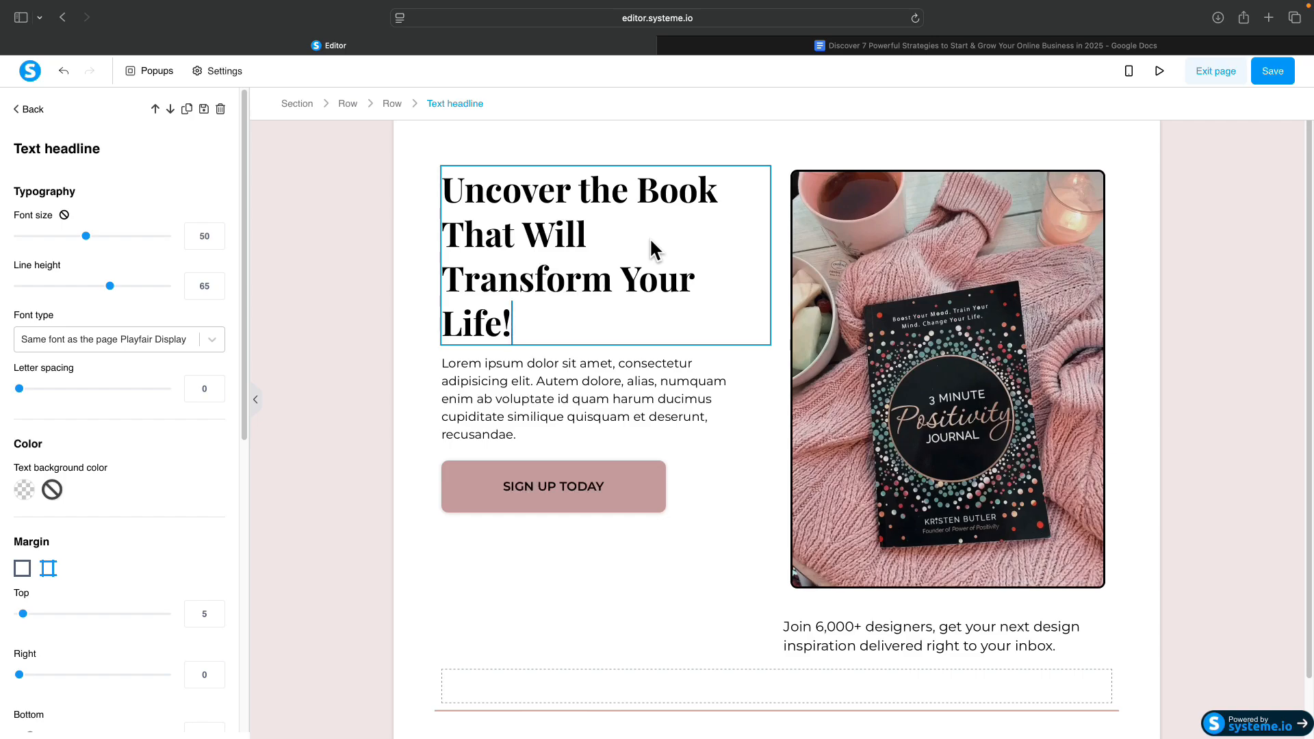
key("super+a")
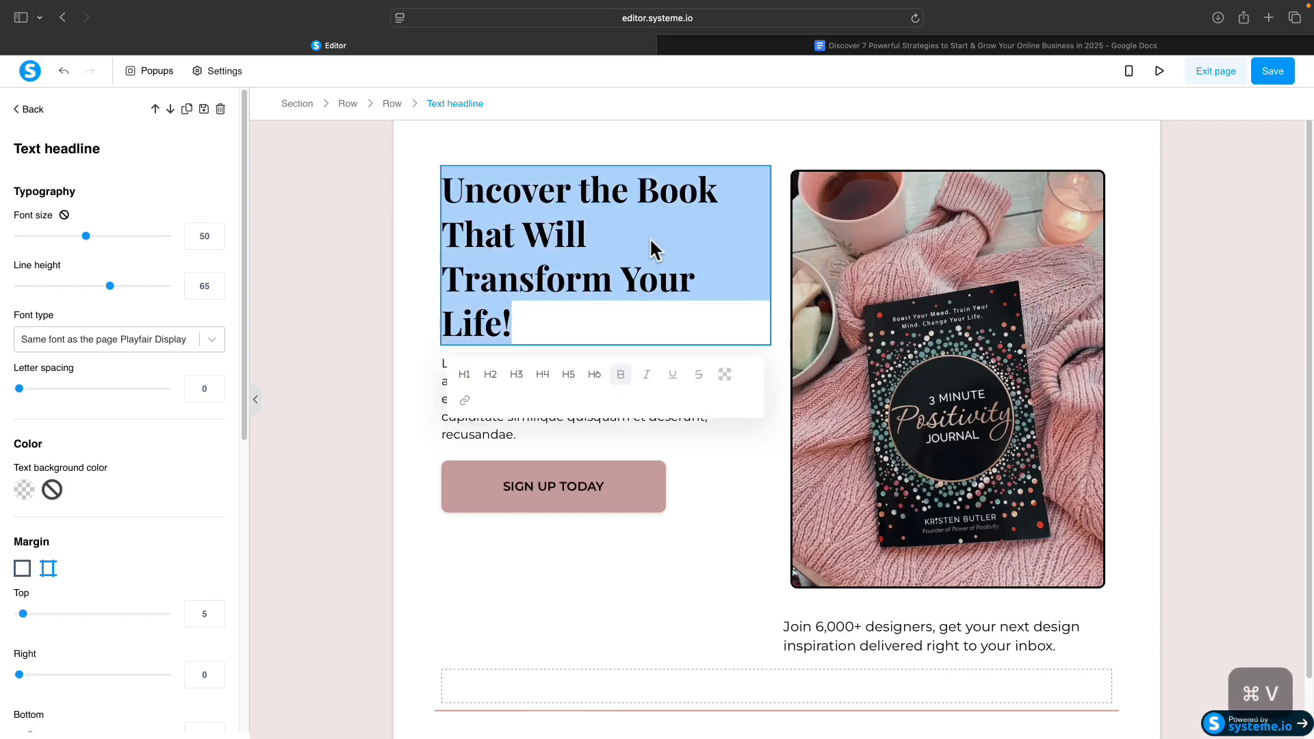
key("super+v")
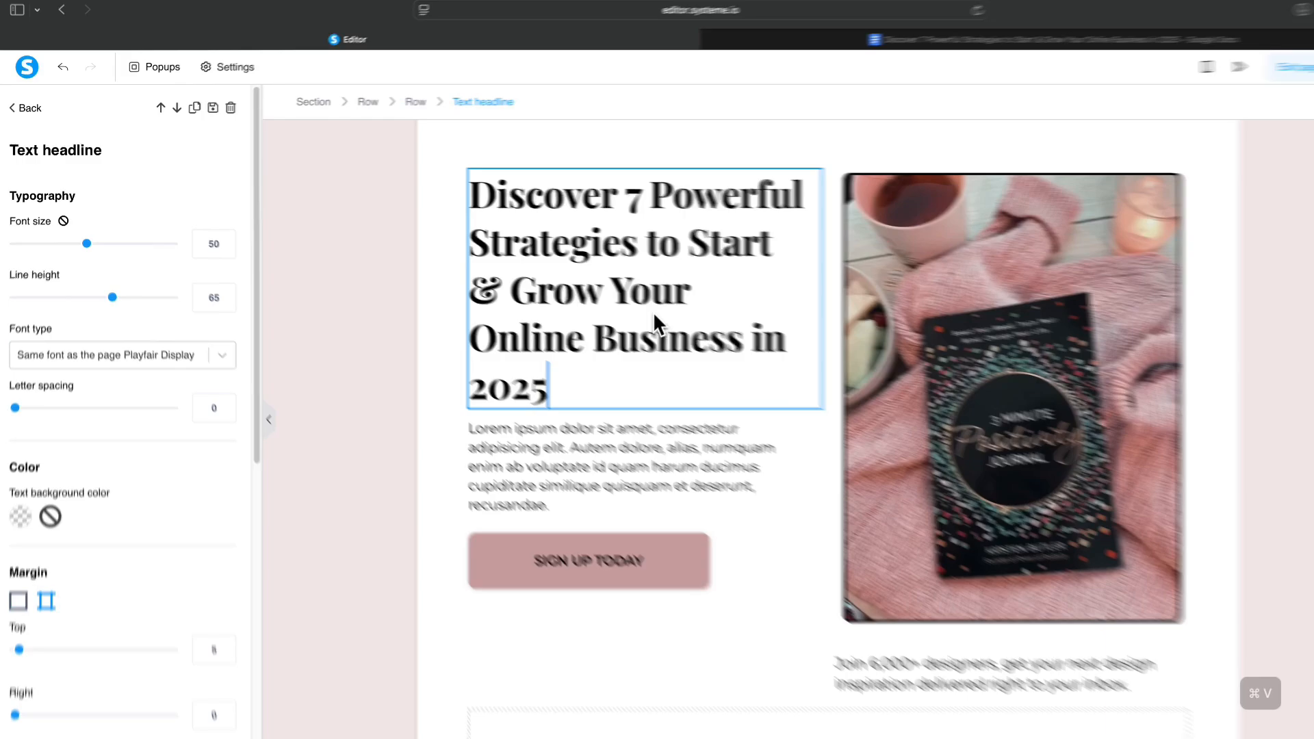
left_click_drag(579, 392, 410, 199)
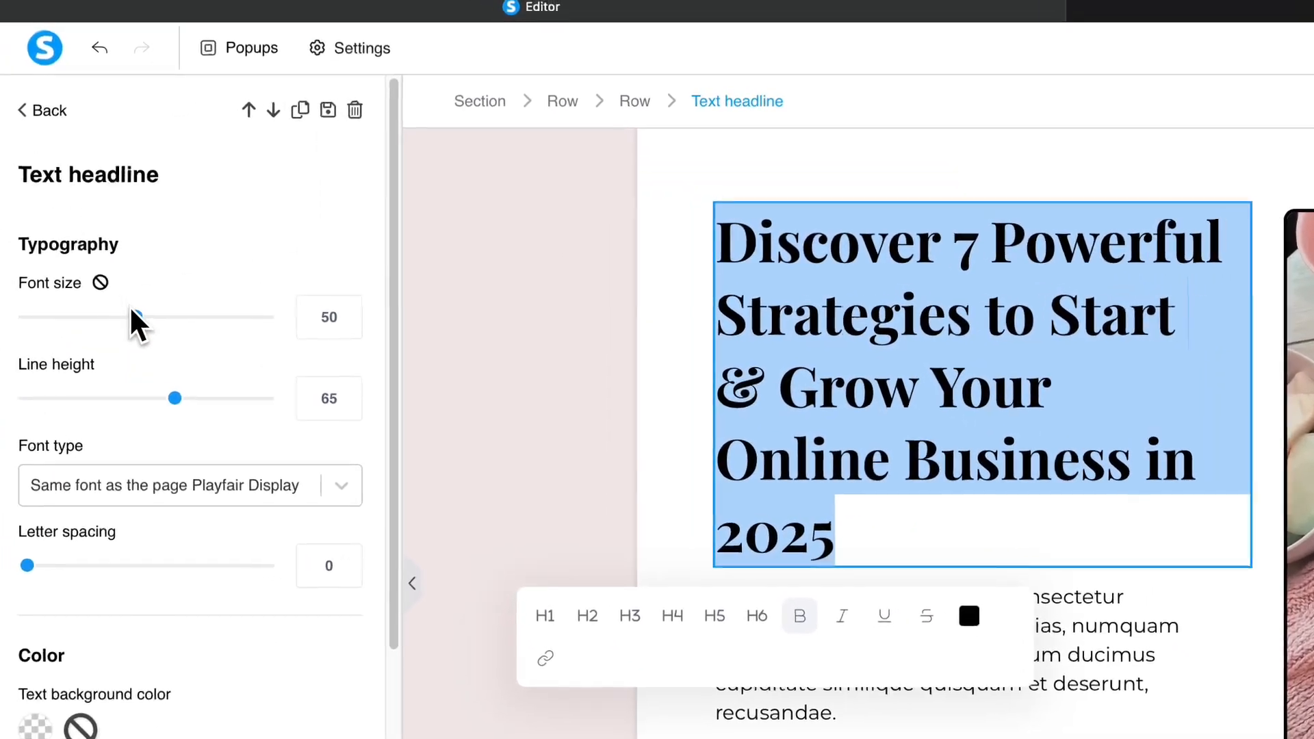
Set the headline font size to 34 and line height to 49.
left_click_drag(137, 311, 108, 312)
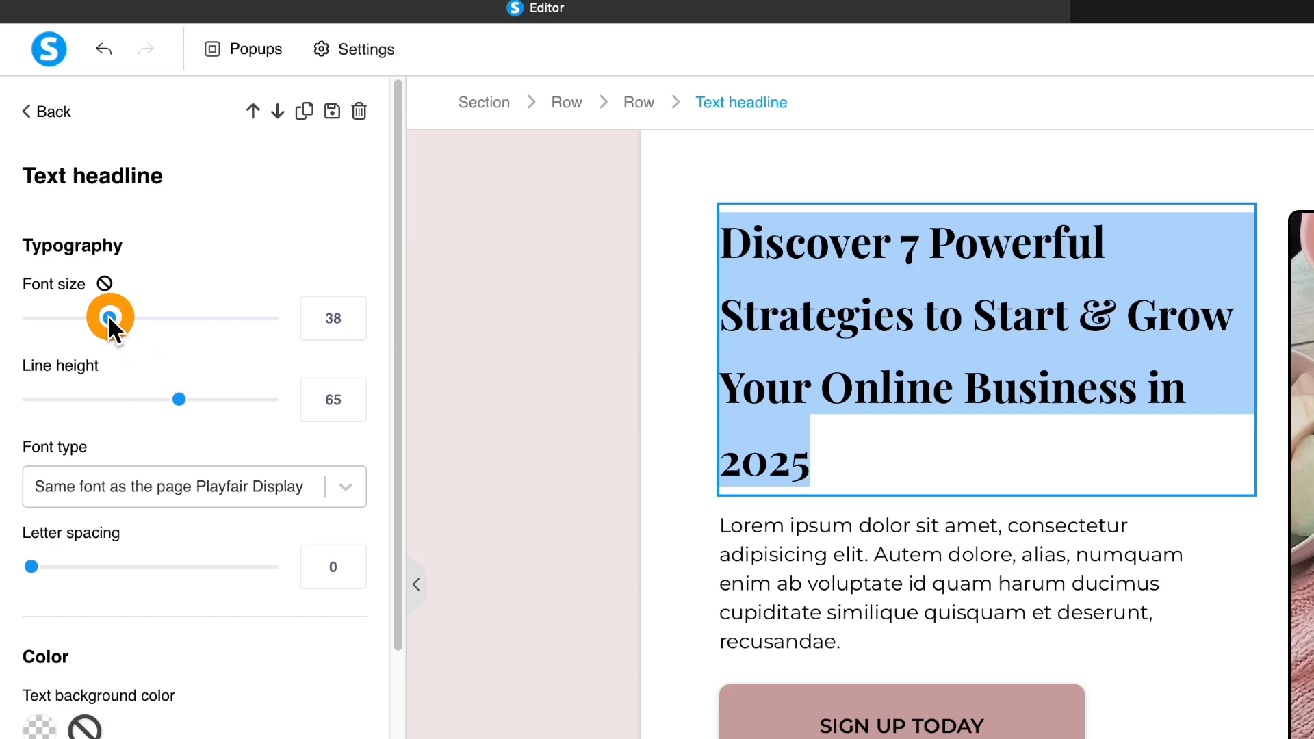
left_click_drag(108, 314, 99, 315)
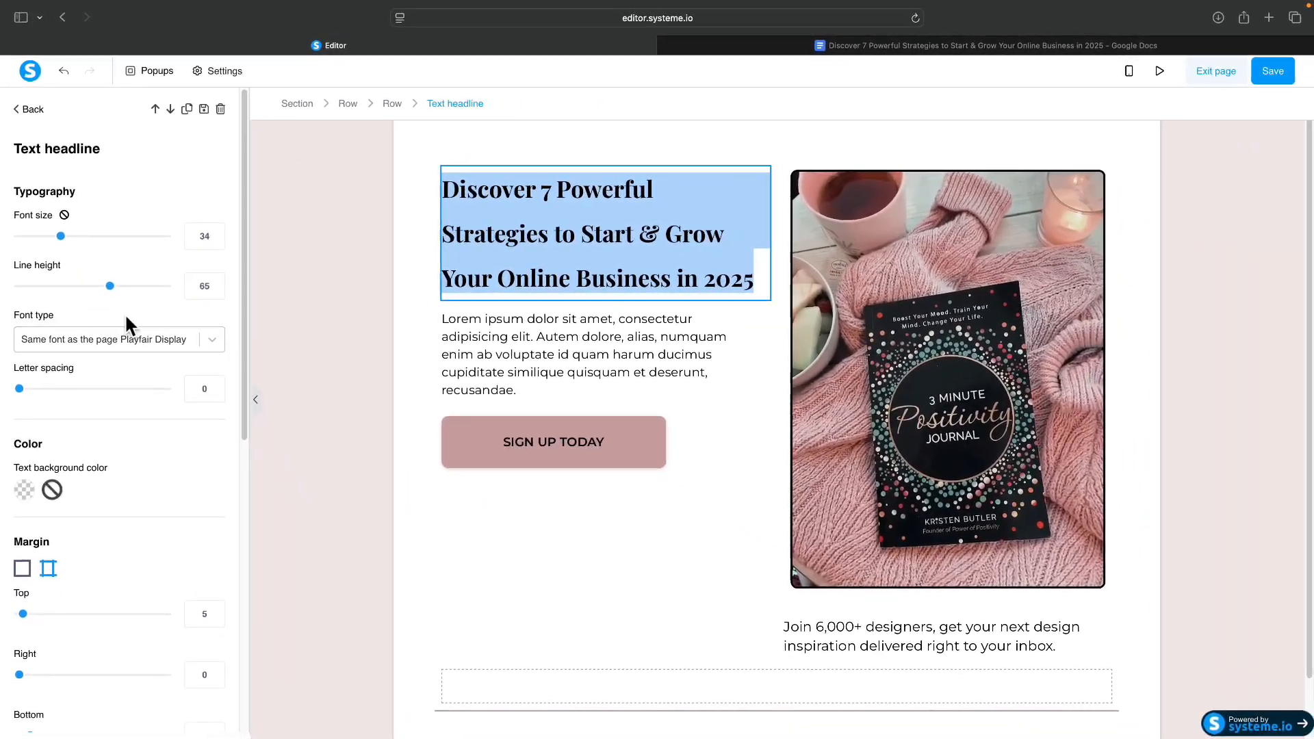
left_click_drag(109, 288, 105, 288)
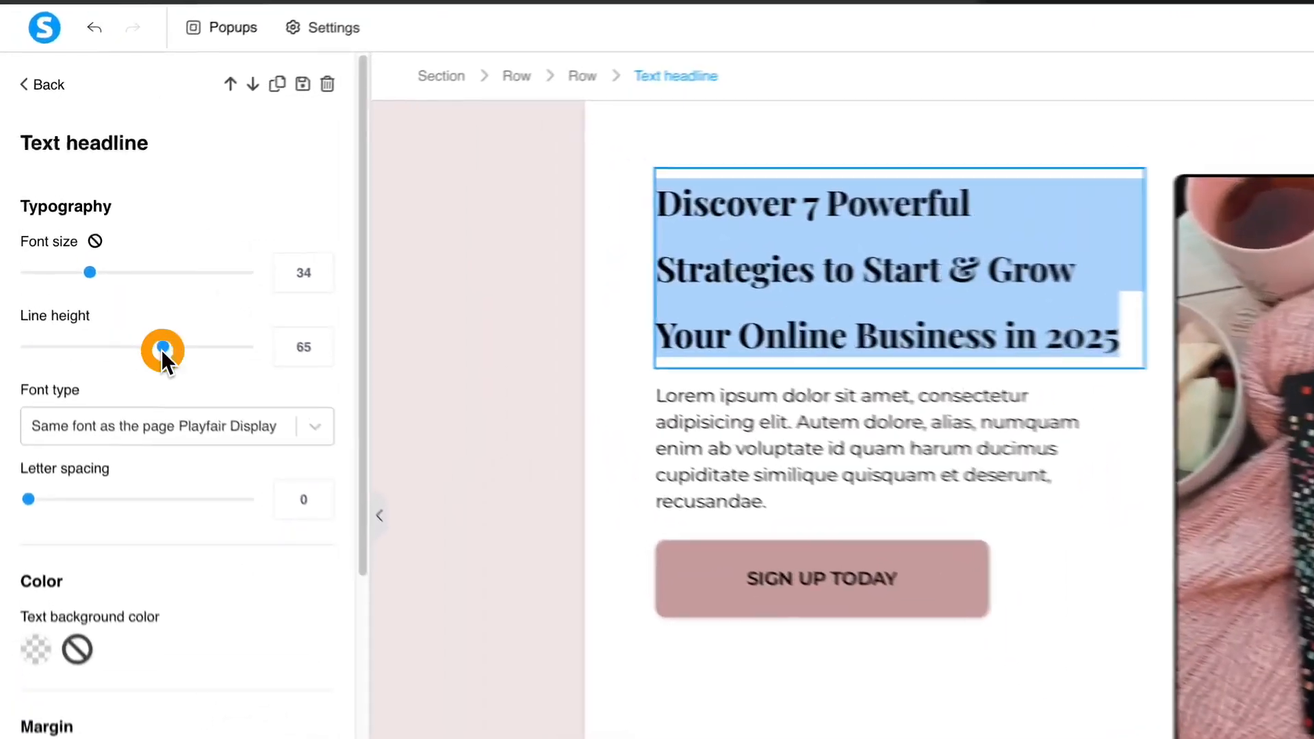
left_click_drag(149, 342, 133, 341)
left_click_drag(92, 286, 85, 286)
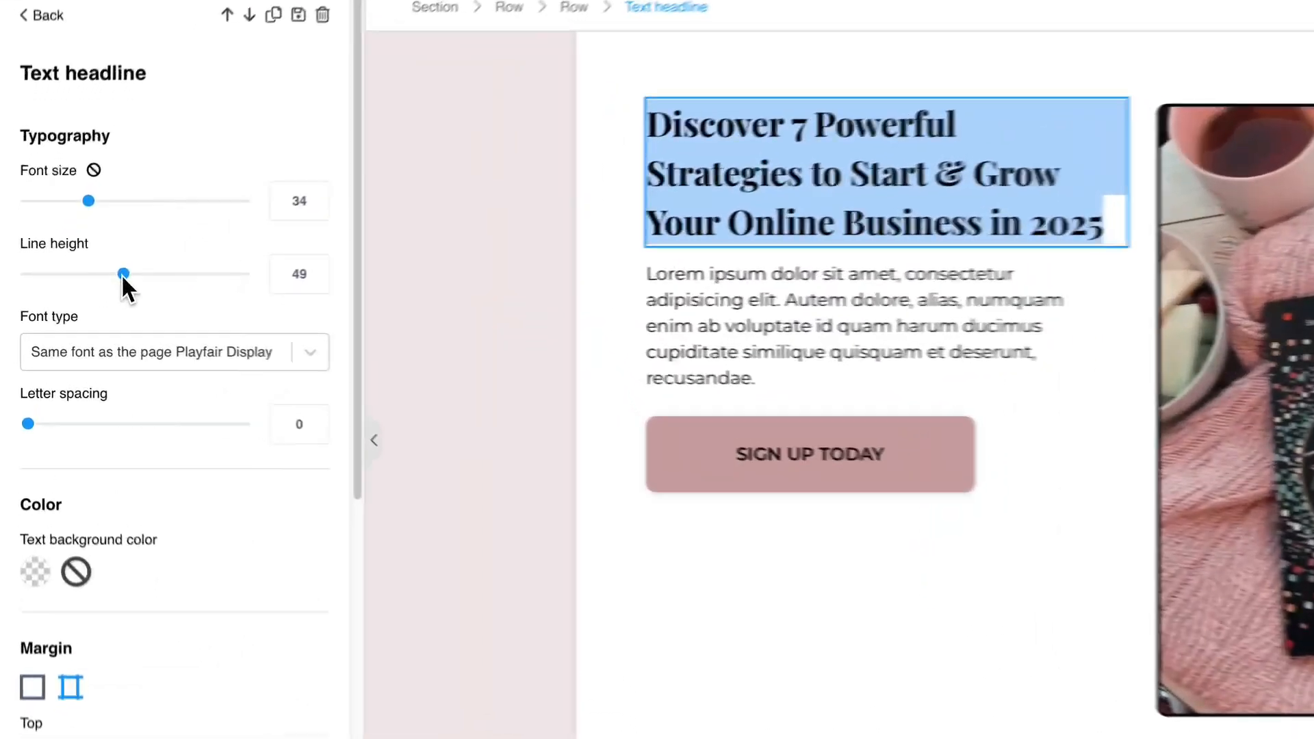
Change the headline font to Roboto from Google Fonts.
left_click(198, 341)
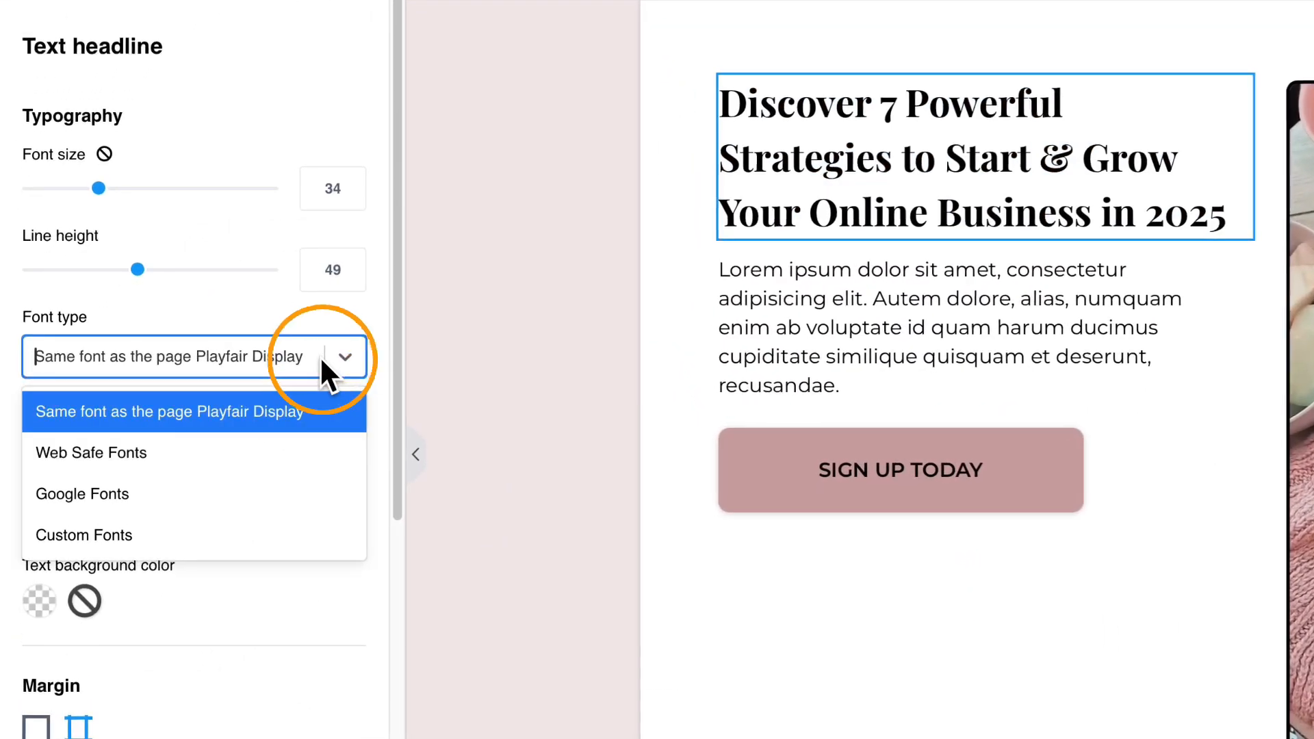
left_click(217, 498)
left_click(334, 429)
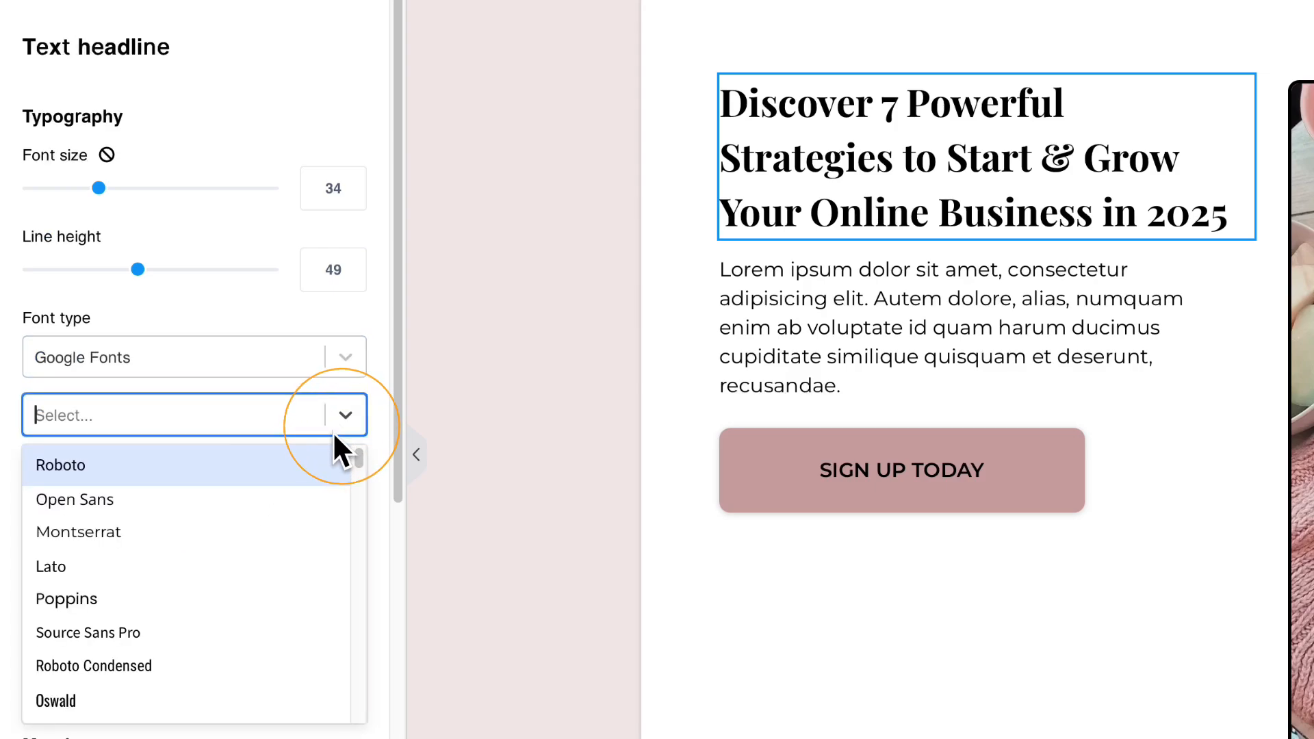
left_click(230, 466)
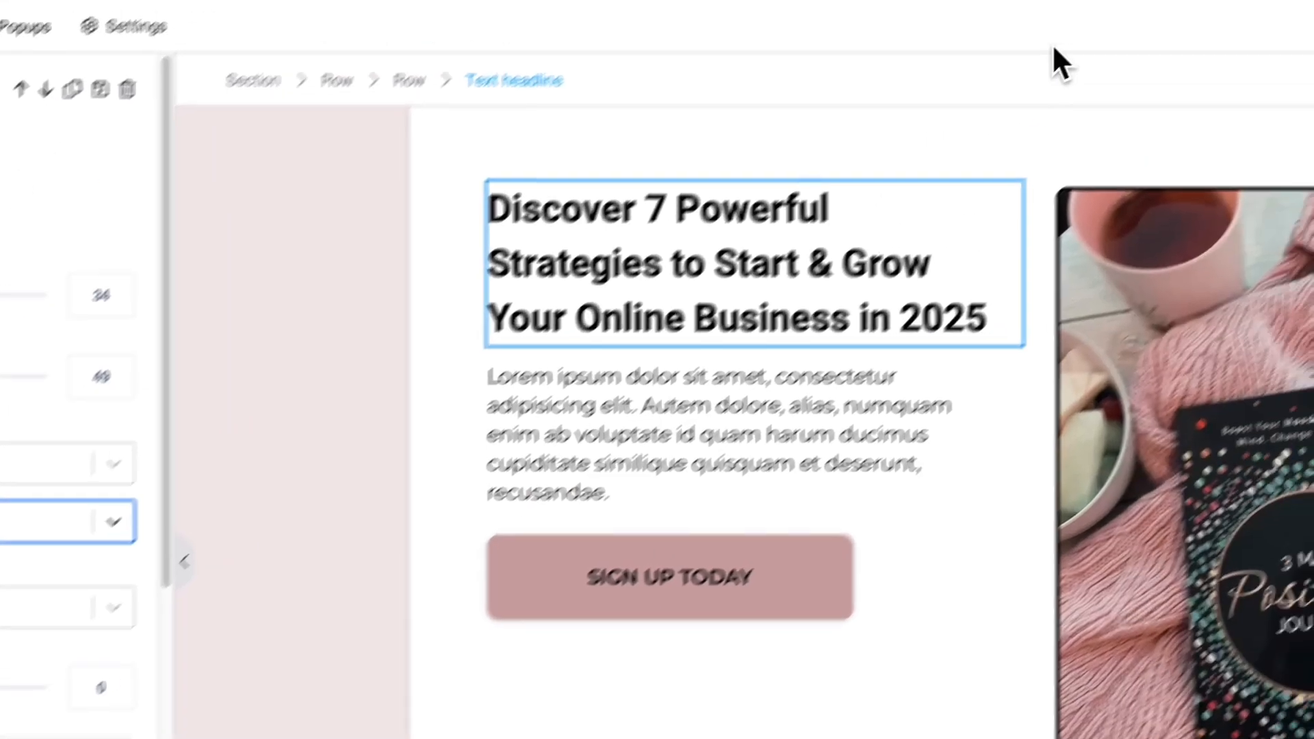
left_click(932, 62)
Copy the 'Download this FREE eBook' subheadline from the Google Doc.
left_click_drag(421, 468, 562, 501)
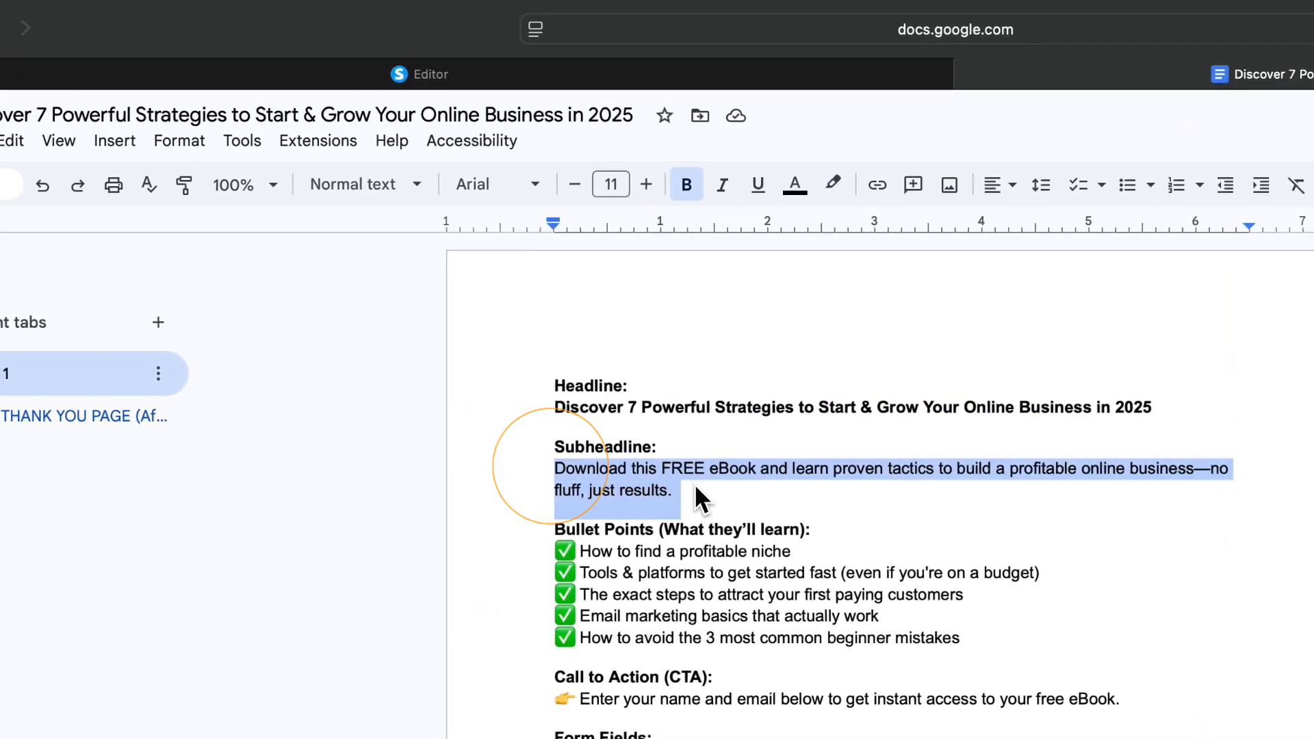
right_click(510, 487)
left_click(703, 540)
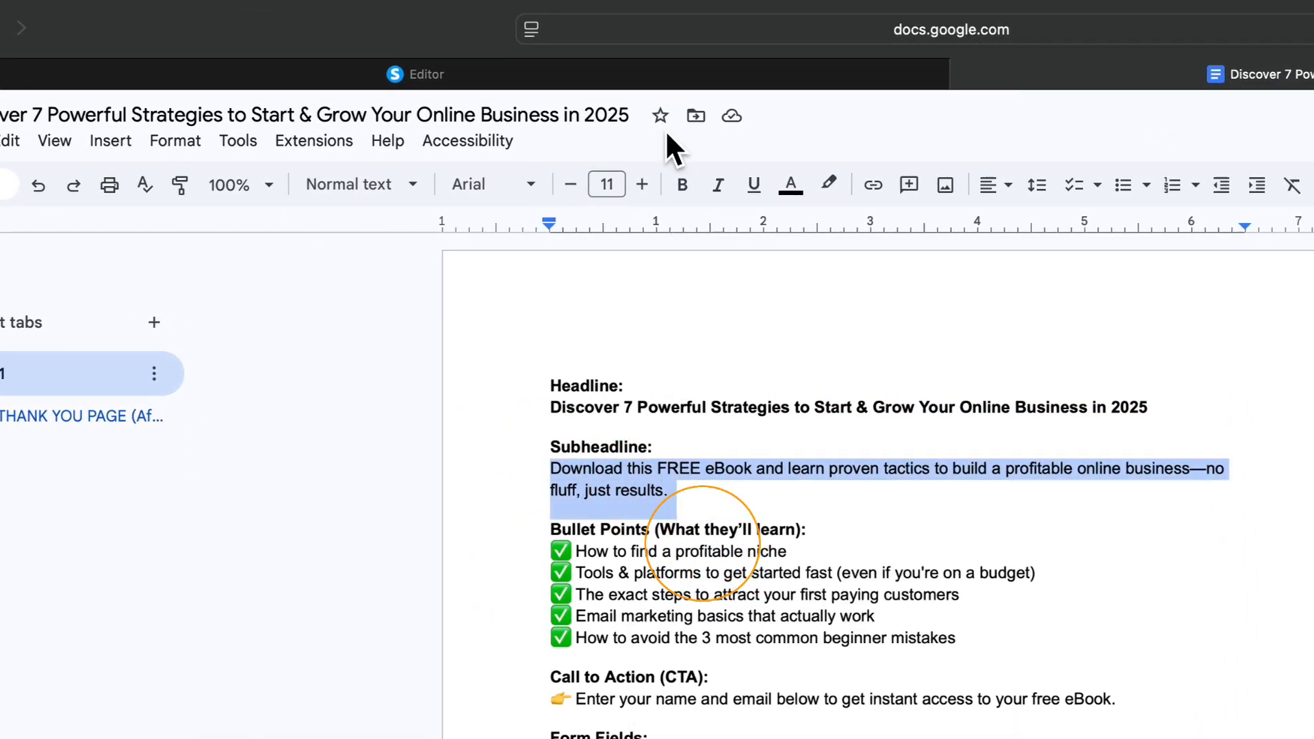
left_click(620, 77)
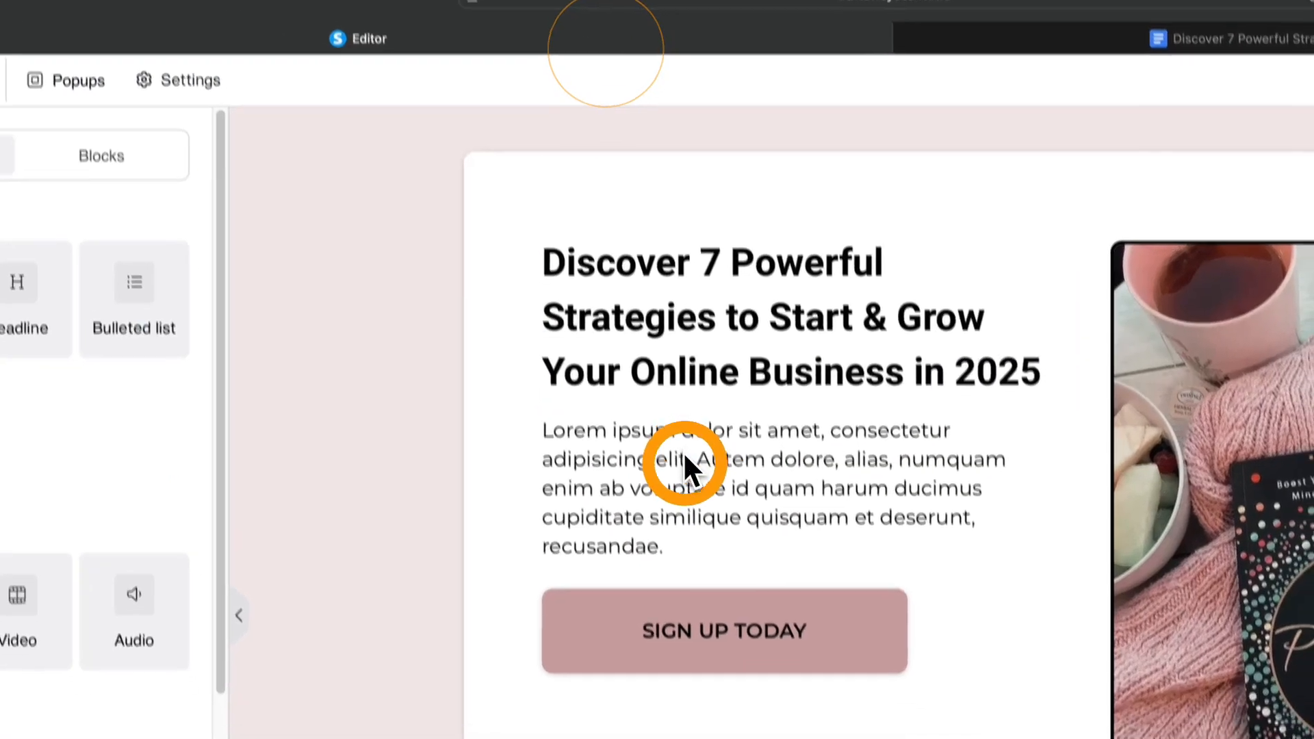
Replace the Lorem ipsum paragraph with the copied subheadline, ending it with a period.
left_click(684, 455)
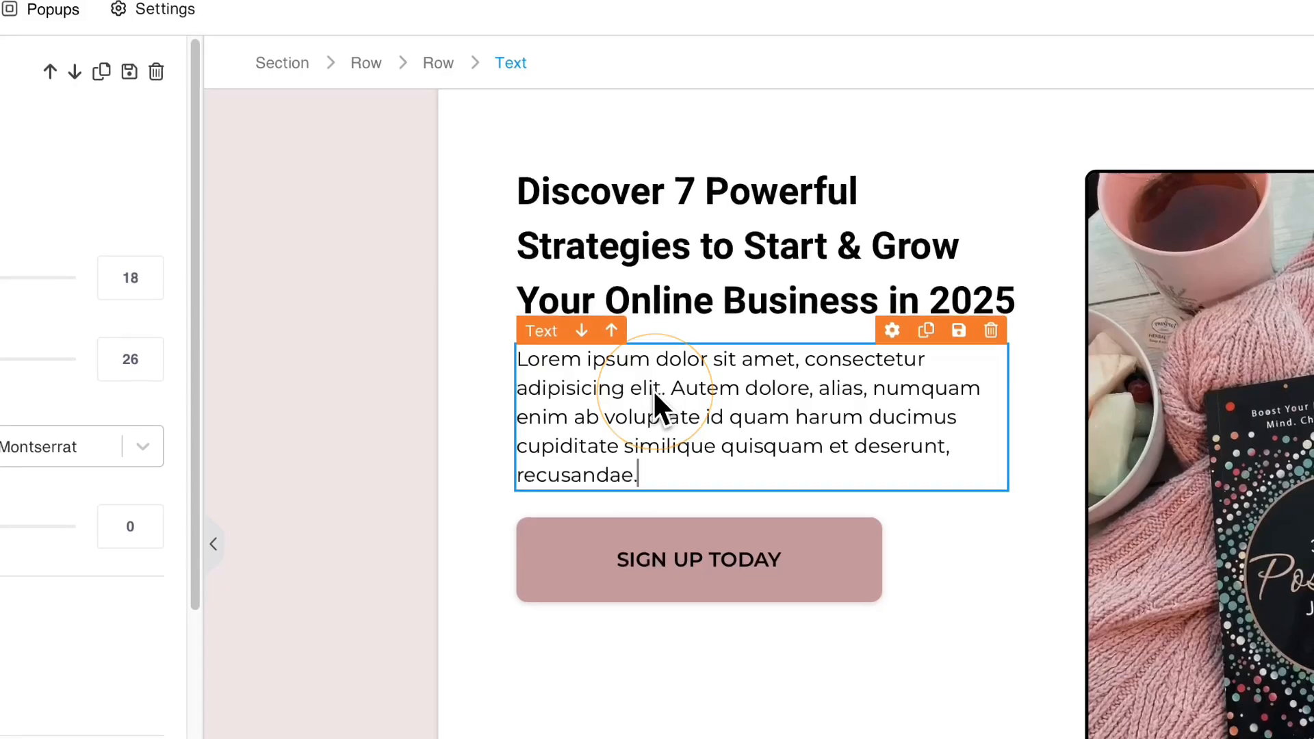
key("super+a")
key("super+v")
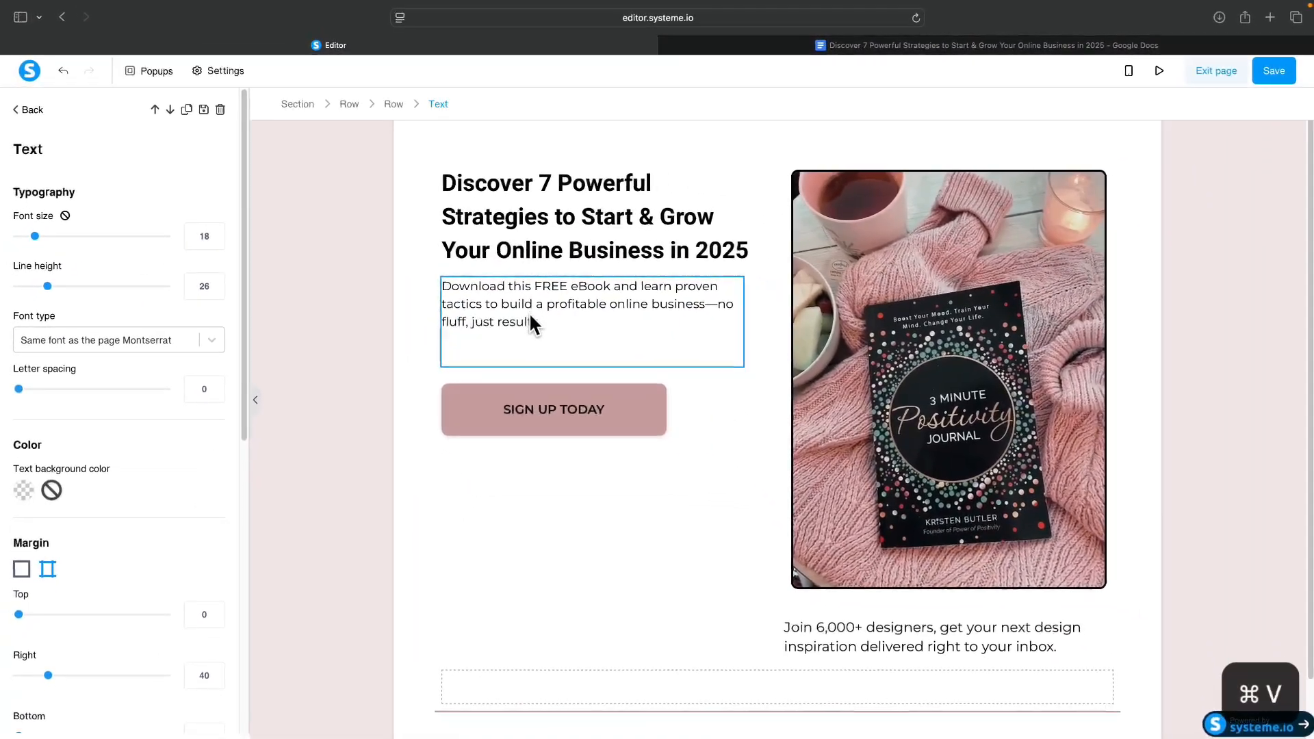
key("BackSpace")
type(".")
left_click(589, 446)
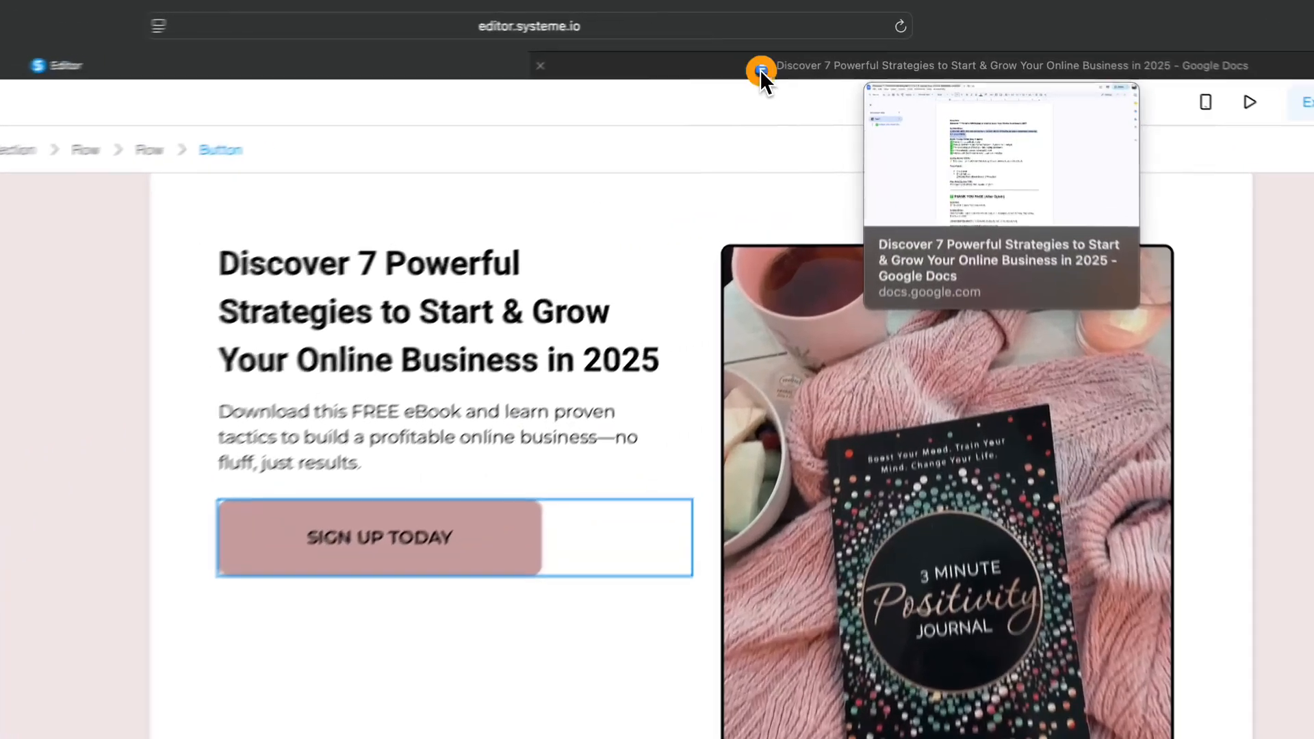
Relabel the SIGN UP TODAY button as '[ Get the Free eBook Now ]' copied from the doc.
left_click(819, 46)
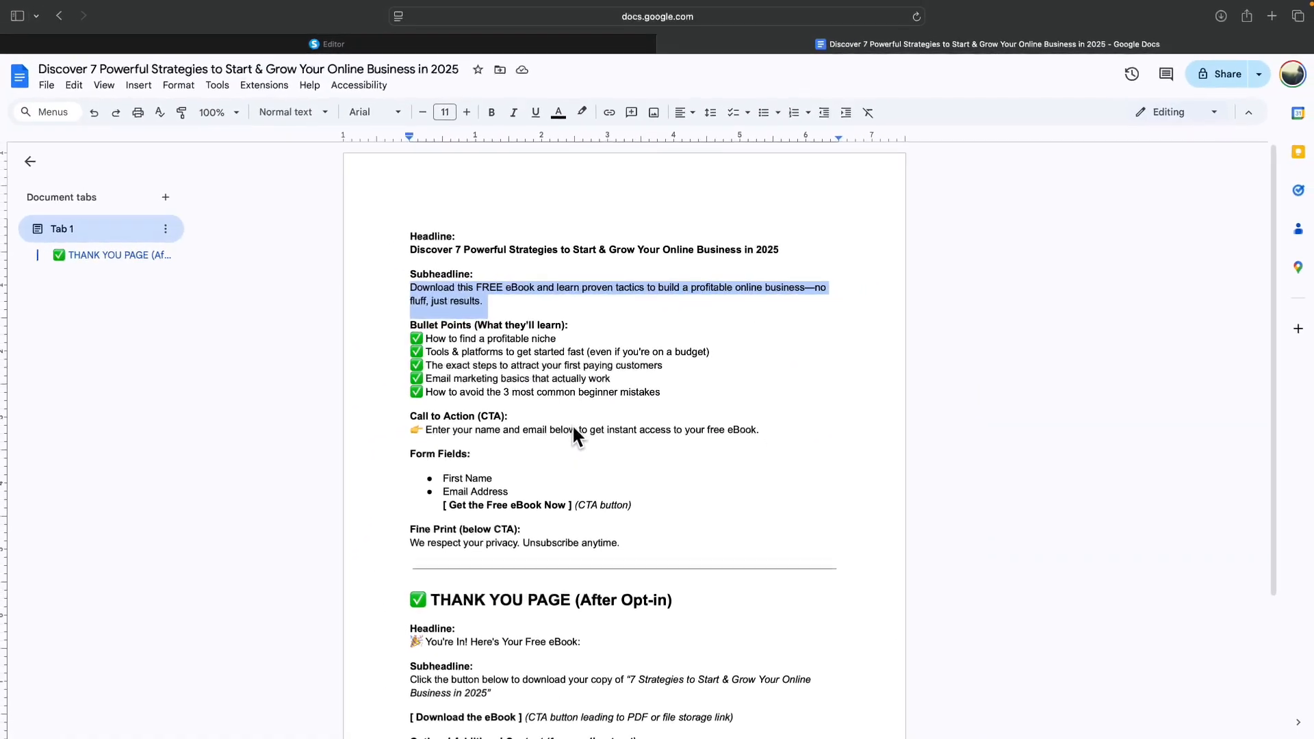
left_click_drag(446, 504, 571, 504)
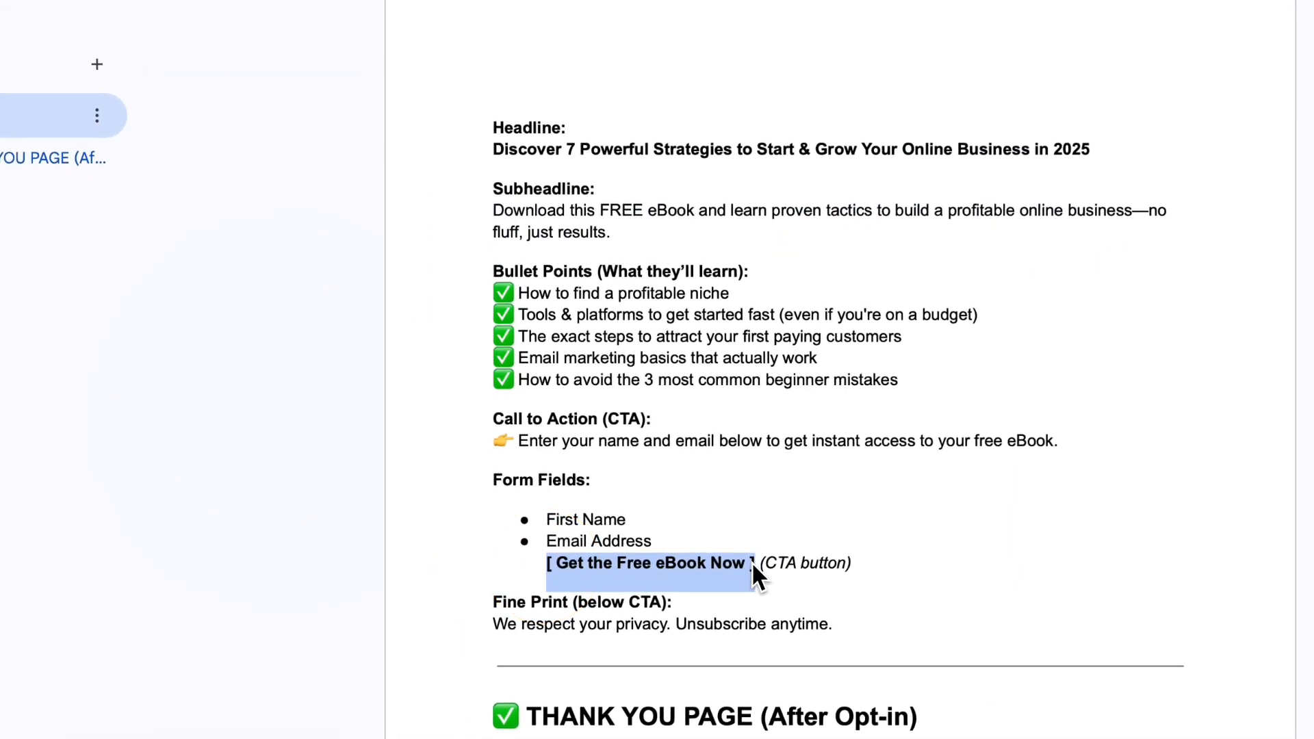
key("super+c")
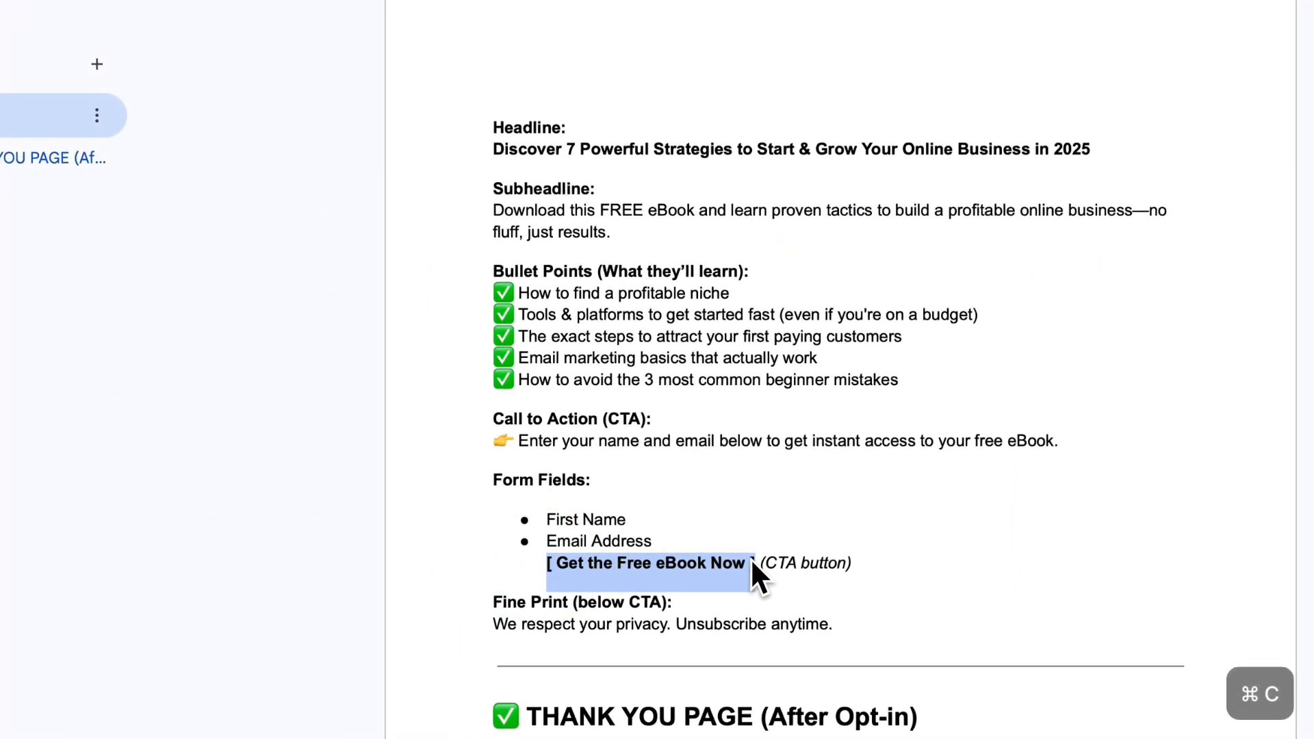
left_click(534, 68)
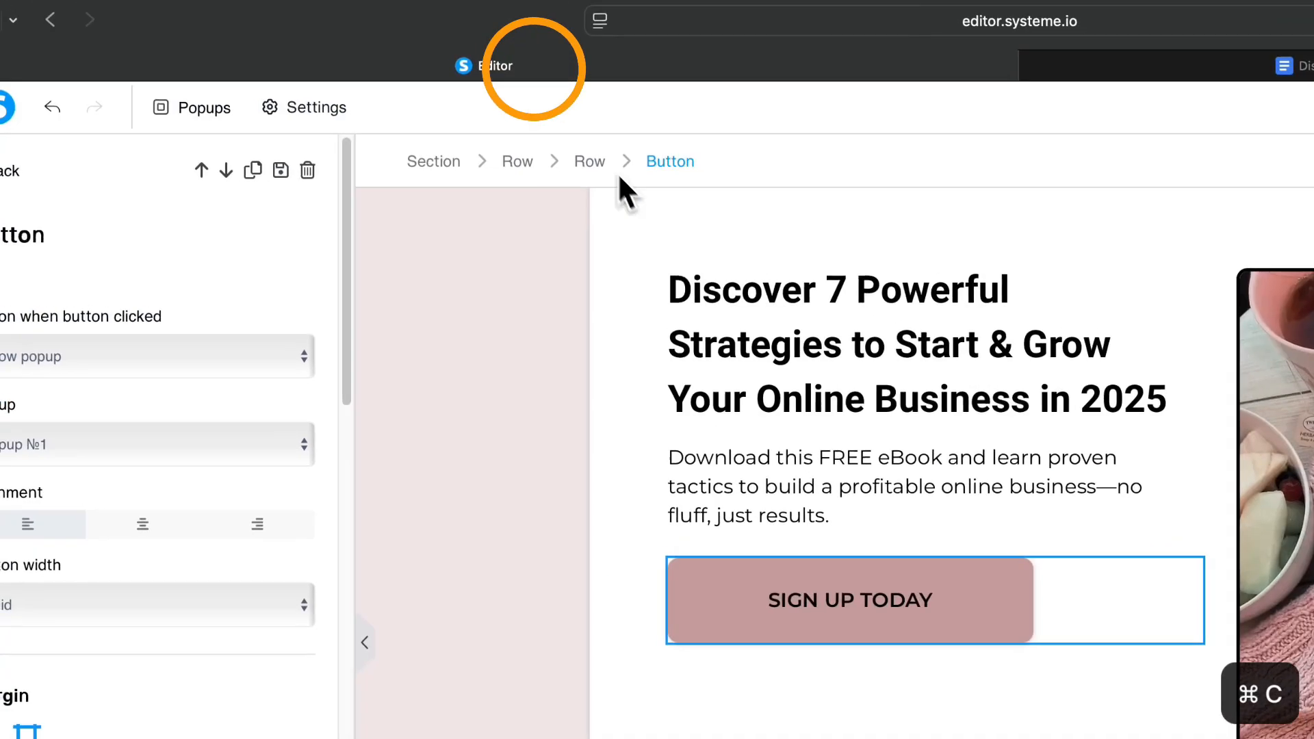
scroll(69, 697, "down", 3)
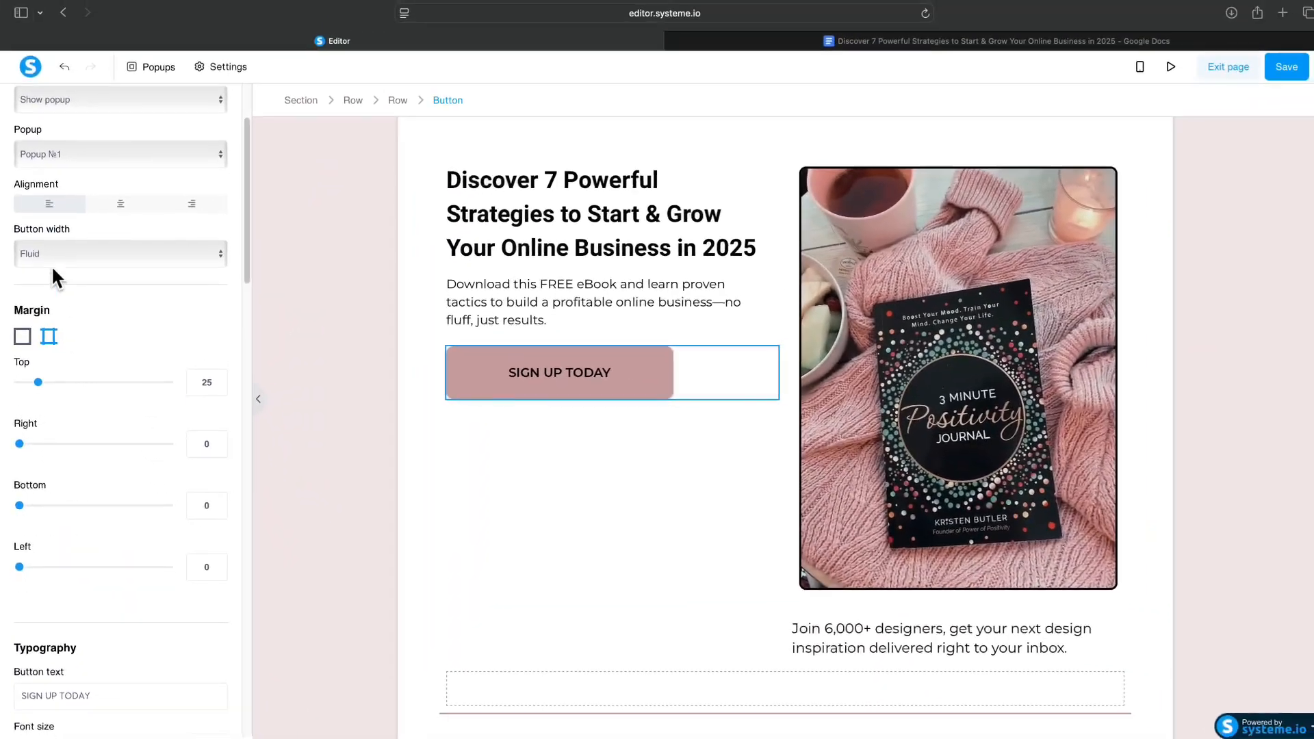
scroll(79, 335, "down", 4)
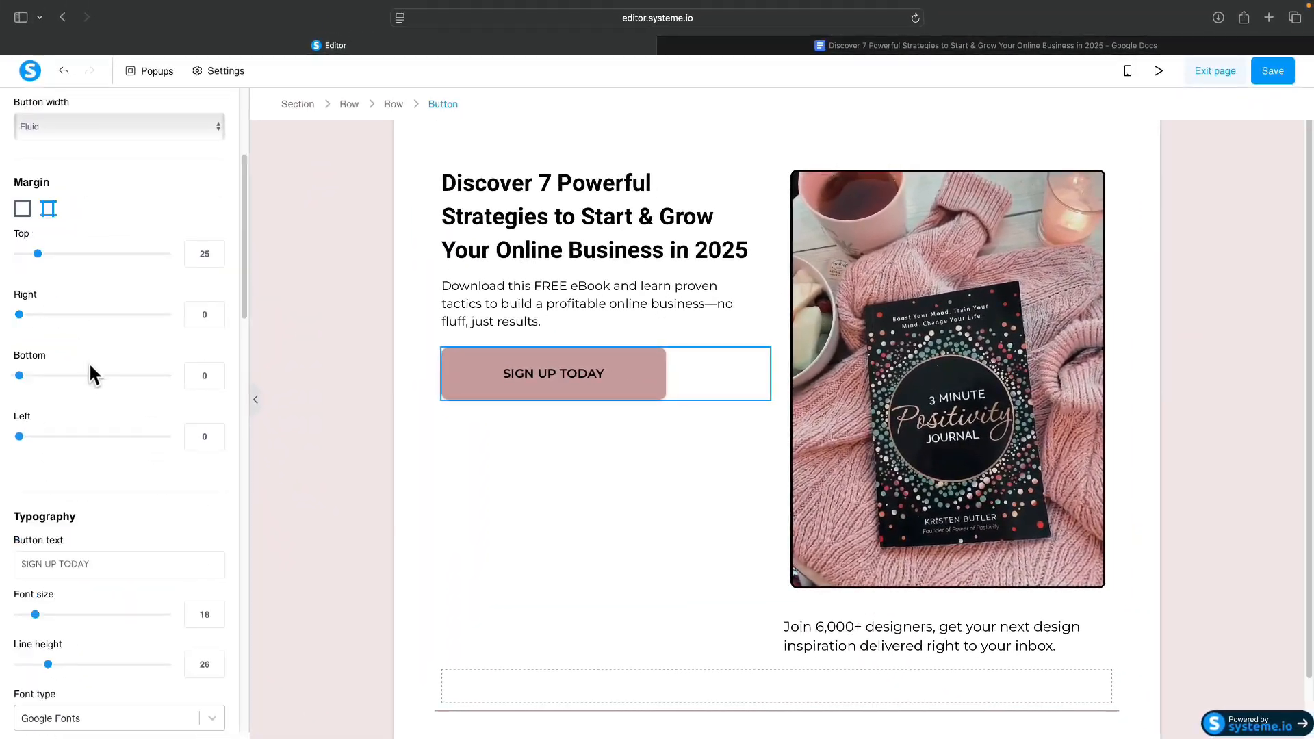
triple_click(100, 441)
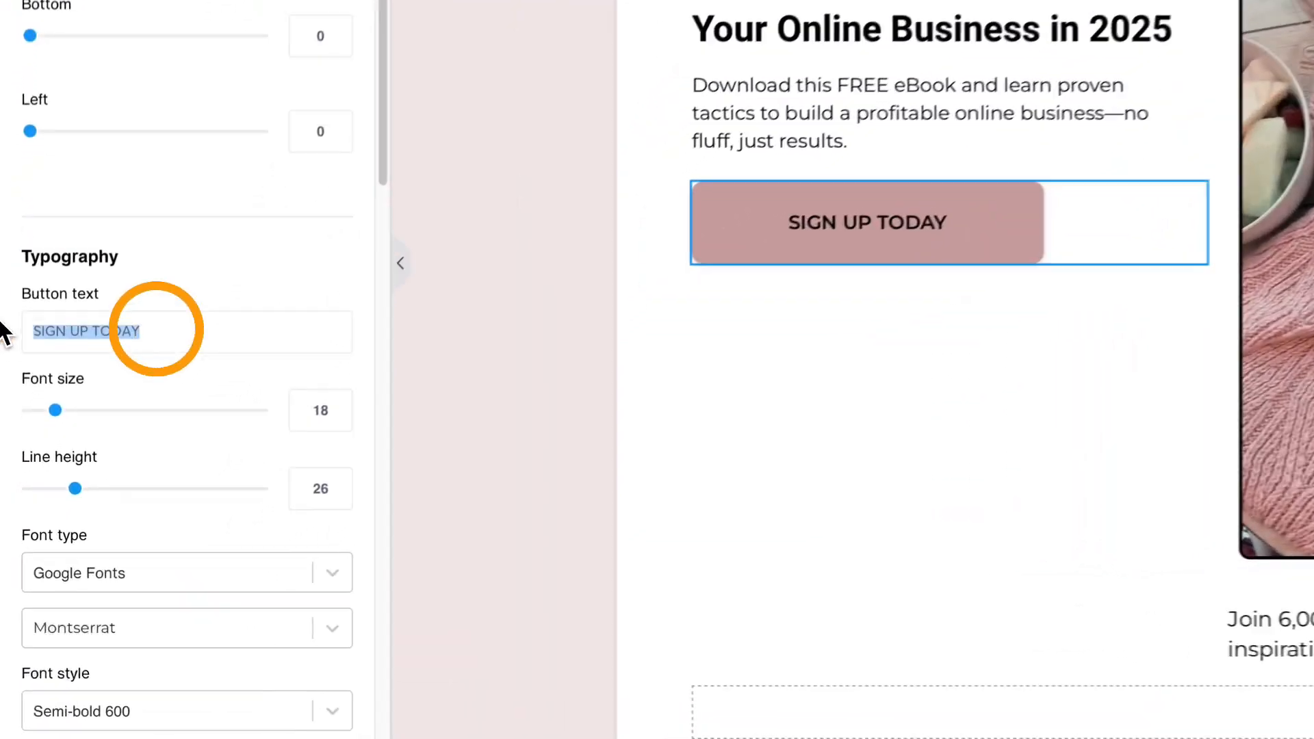
key("super+v")
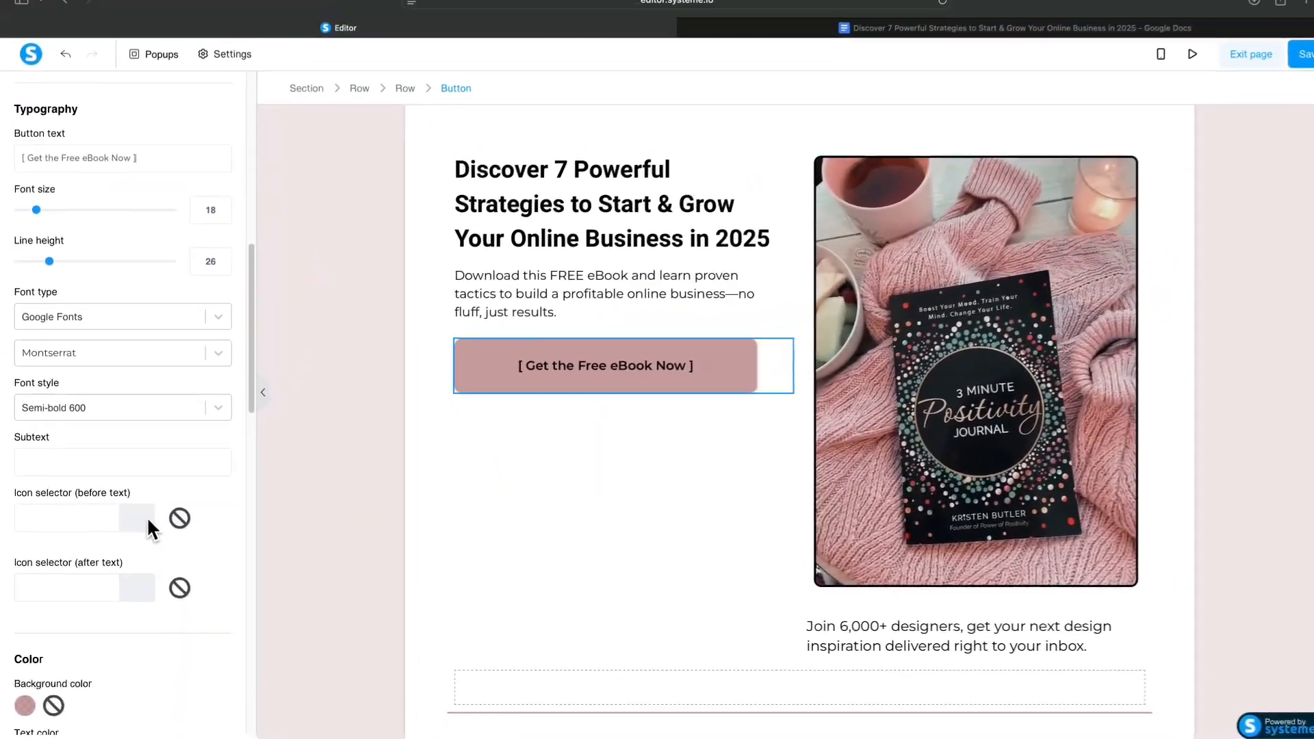
Give the button a blue background colour.
scroll(103, 555, "down", 2)
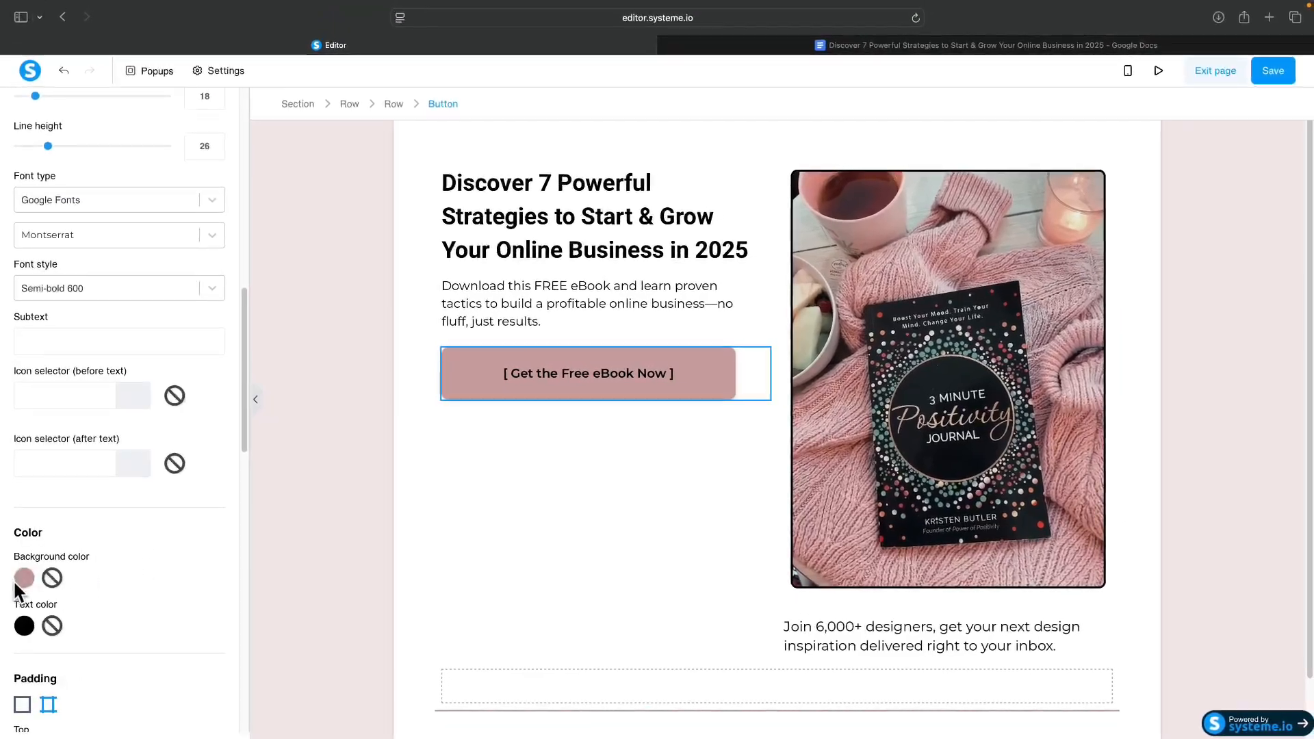
scroll(28, 561, "down", 4)
left_click(33, 254)
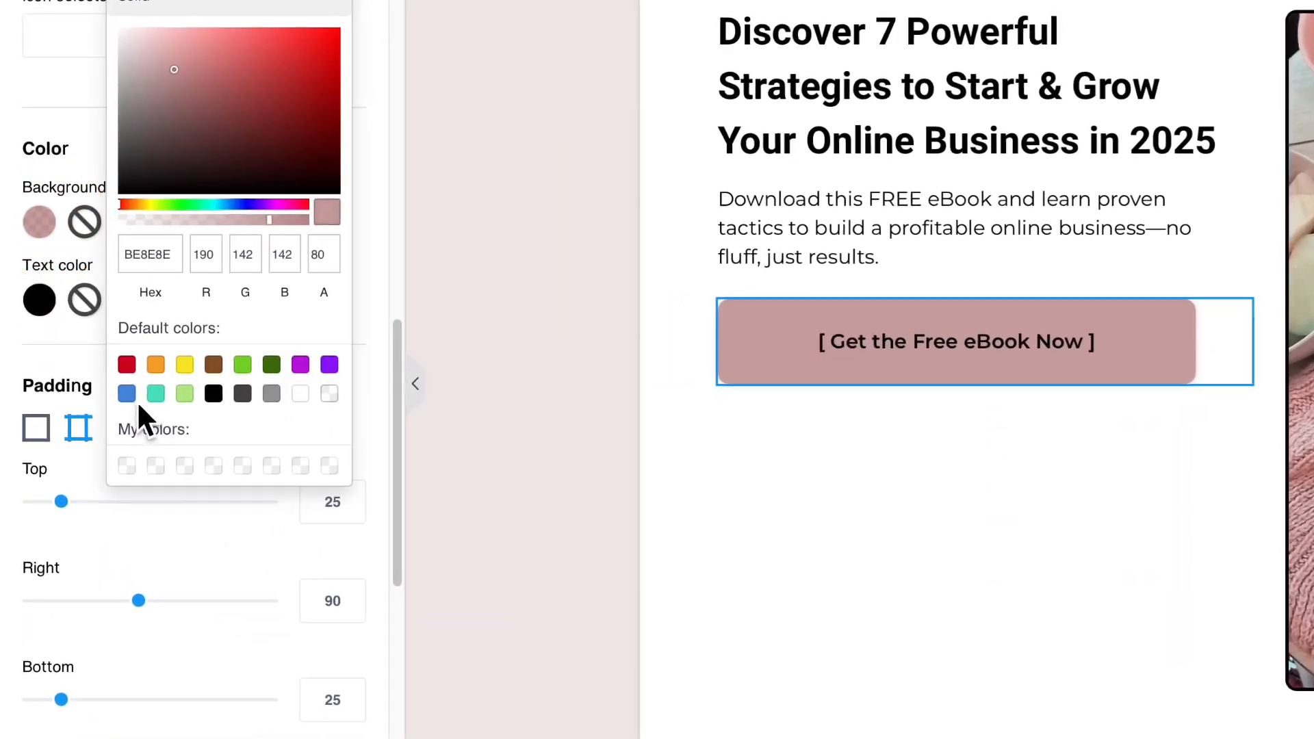
left_click(126, 391)
left_click(768, 529)
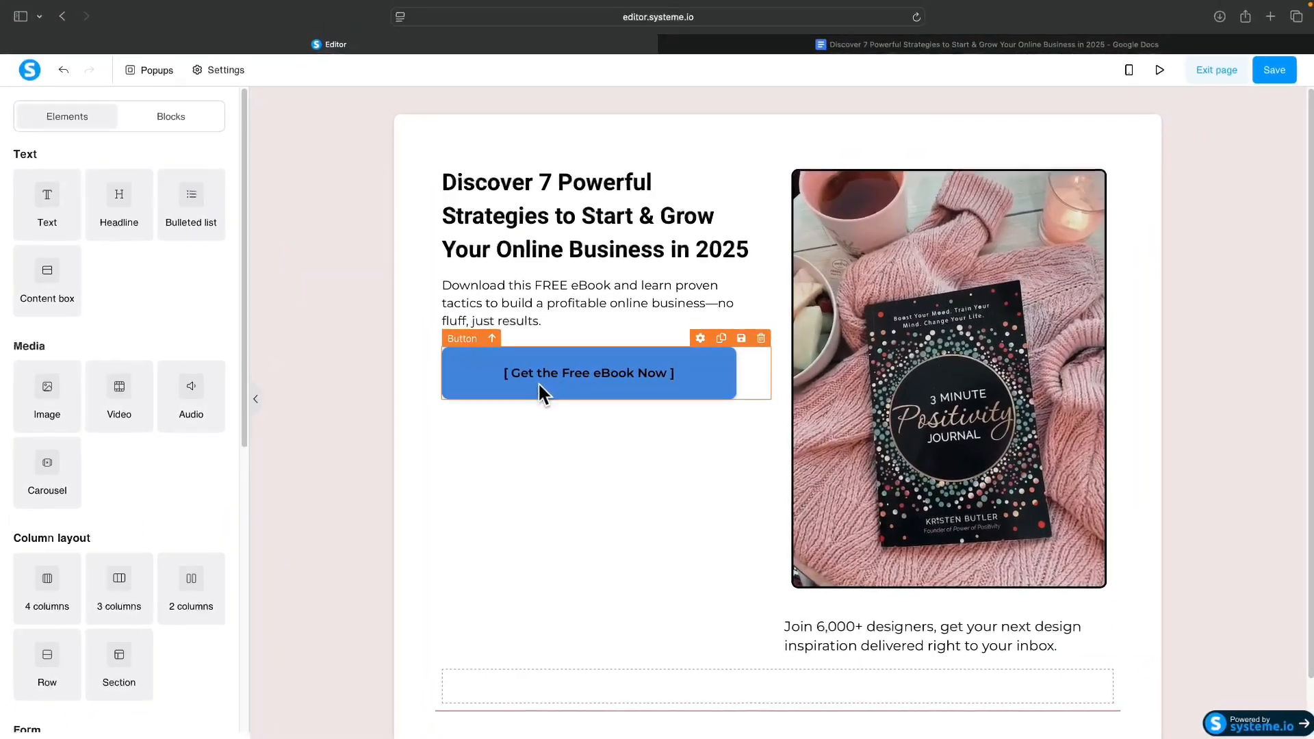
scroll(597, 385, "down", 1)
Open Popup №1, the 'Don't Miss Out: Subscribe Now!' form, for editing.
scroll(555, 432, "up", 1)
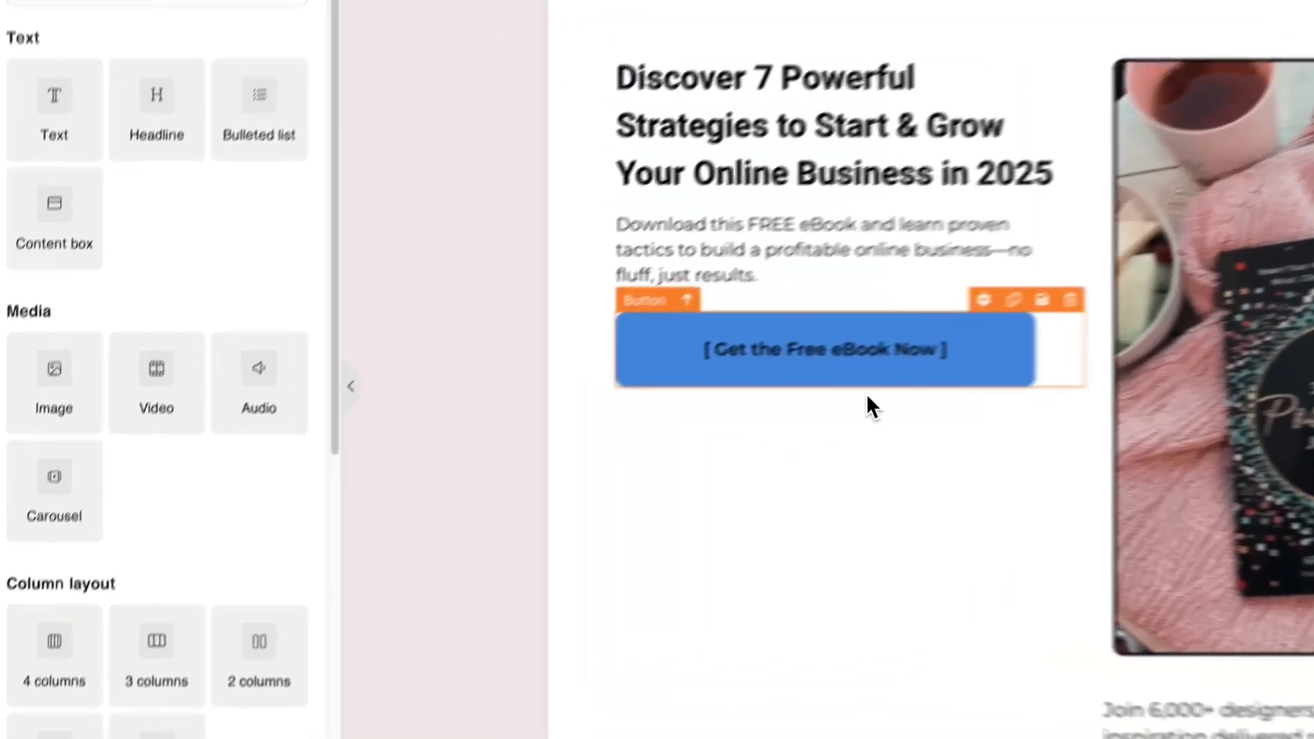
left_click(593, 382)
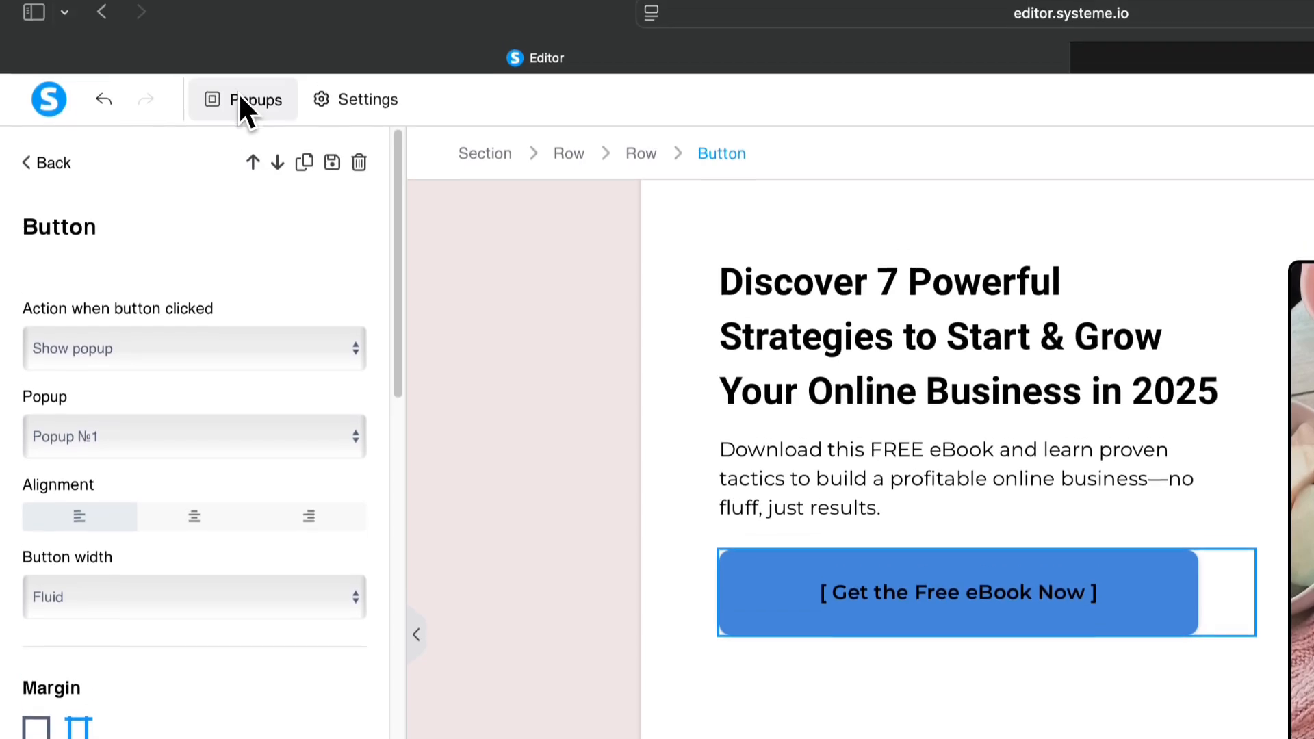
left_click(240, 101)
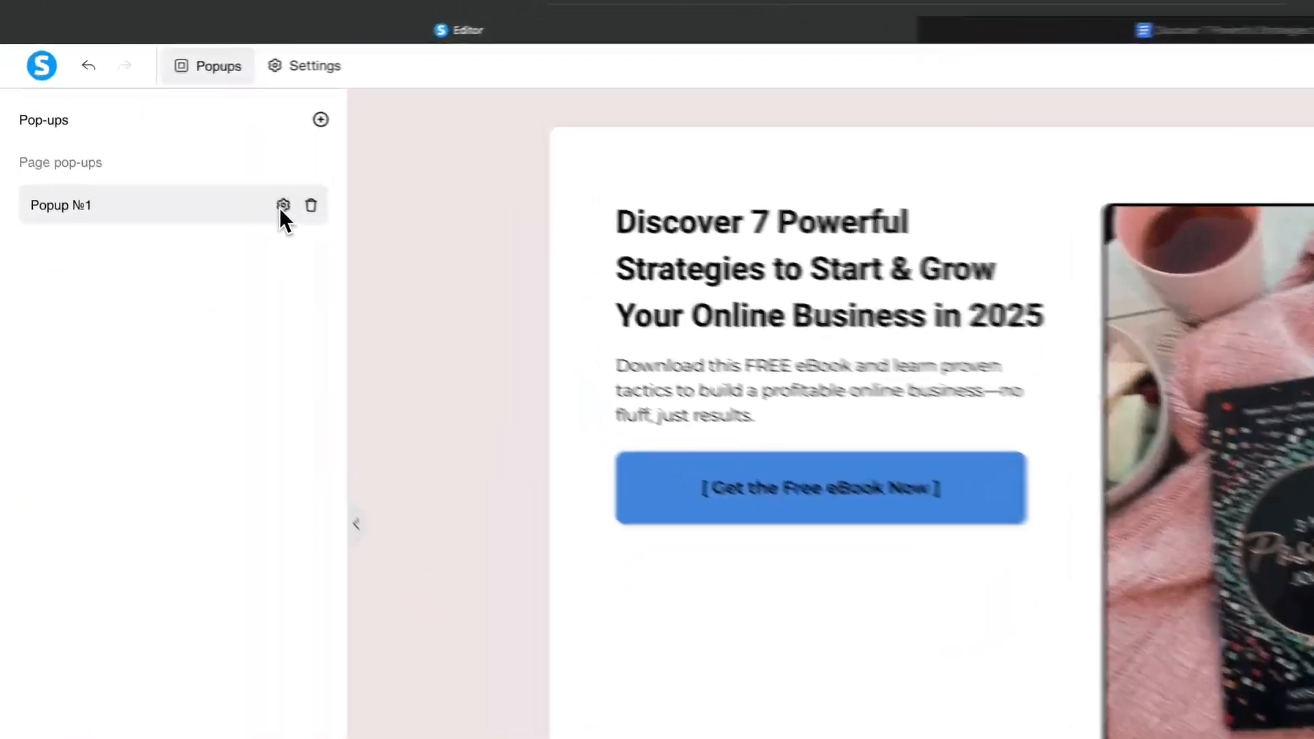
left_click(203, 171)
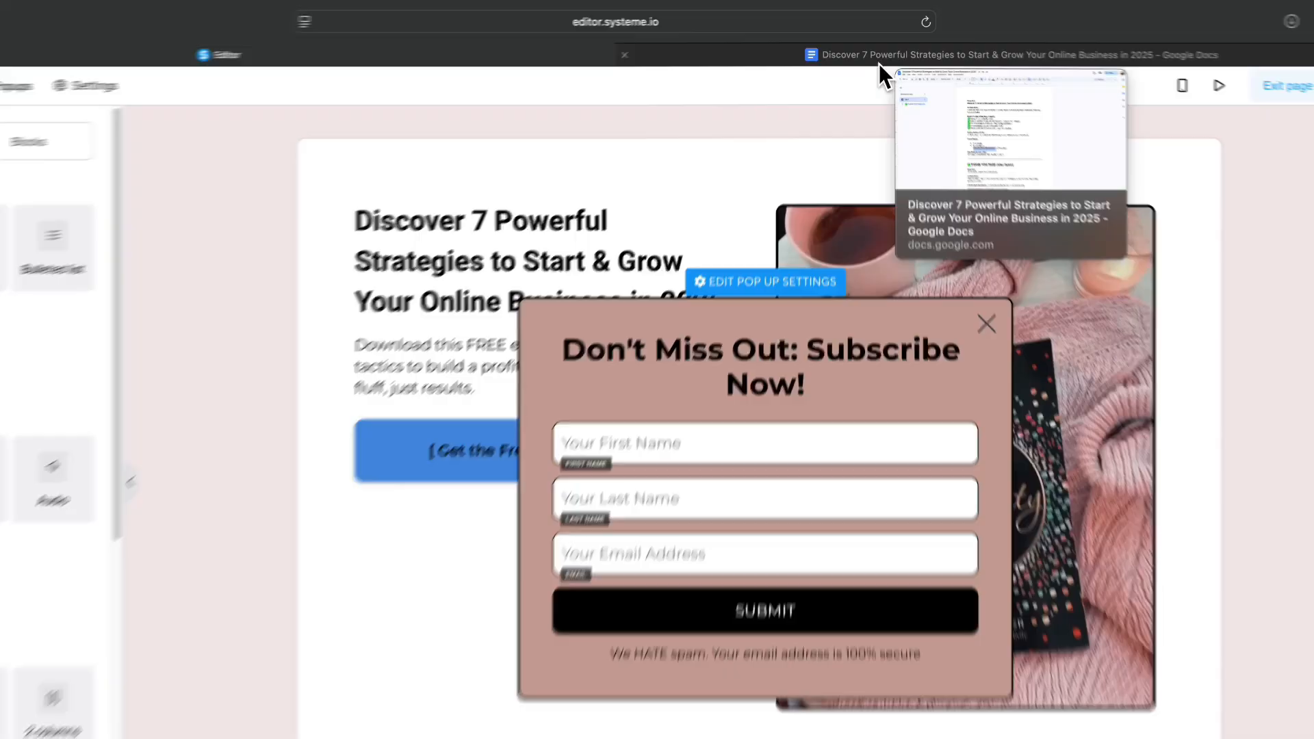
left_click(883, 48)
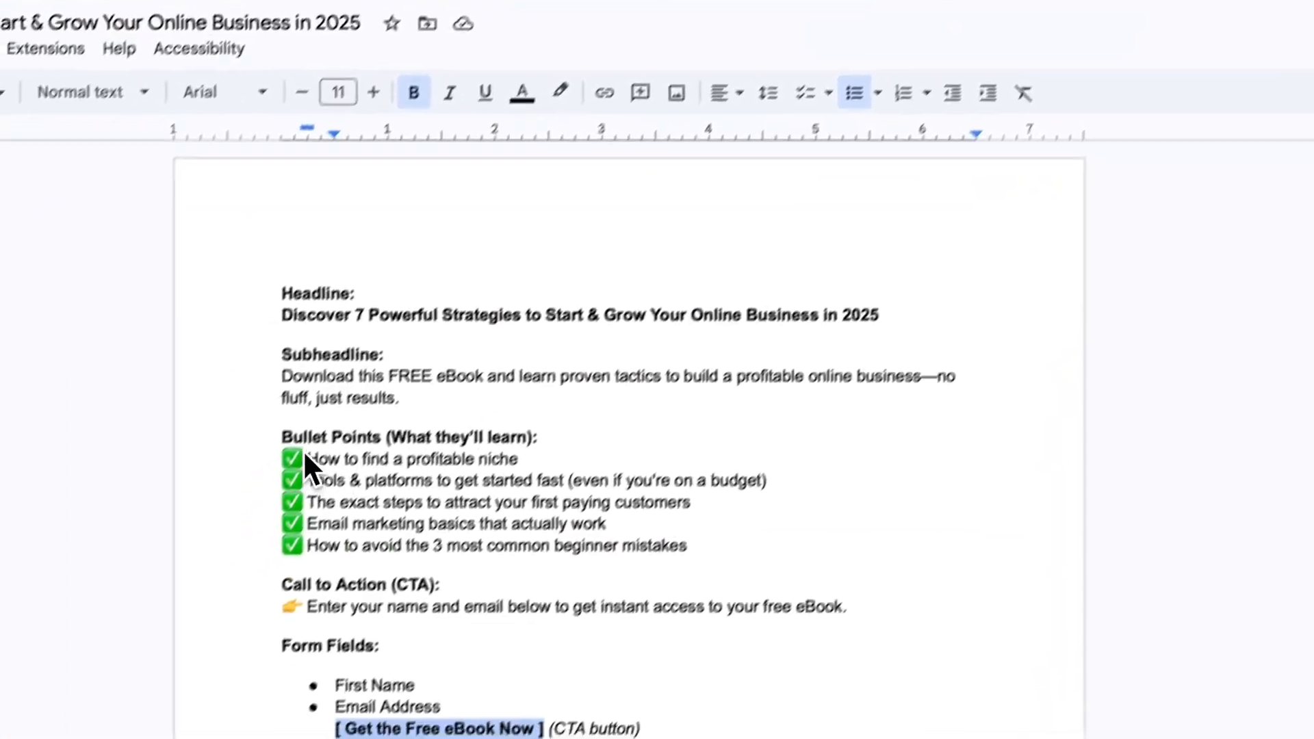
Paste the eBook call-to-action line from the doc as popup headline and delete the Last Name field.
left_click_drag(141, 467, 205, 471)
triple_click(353, 328)
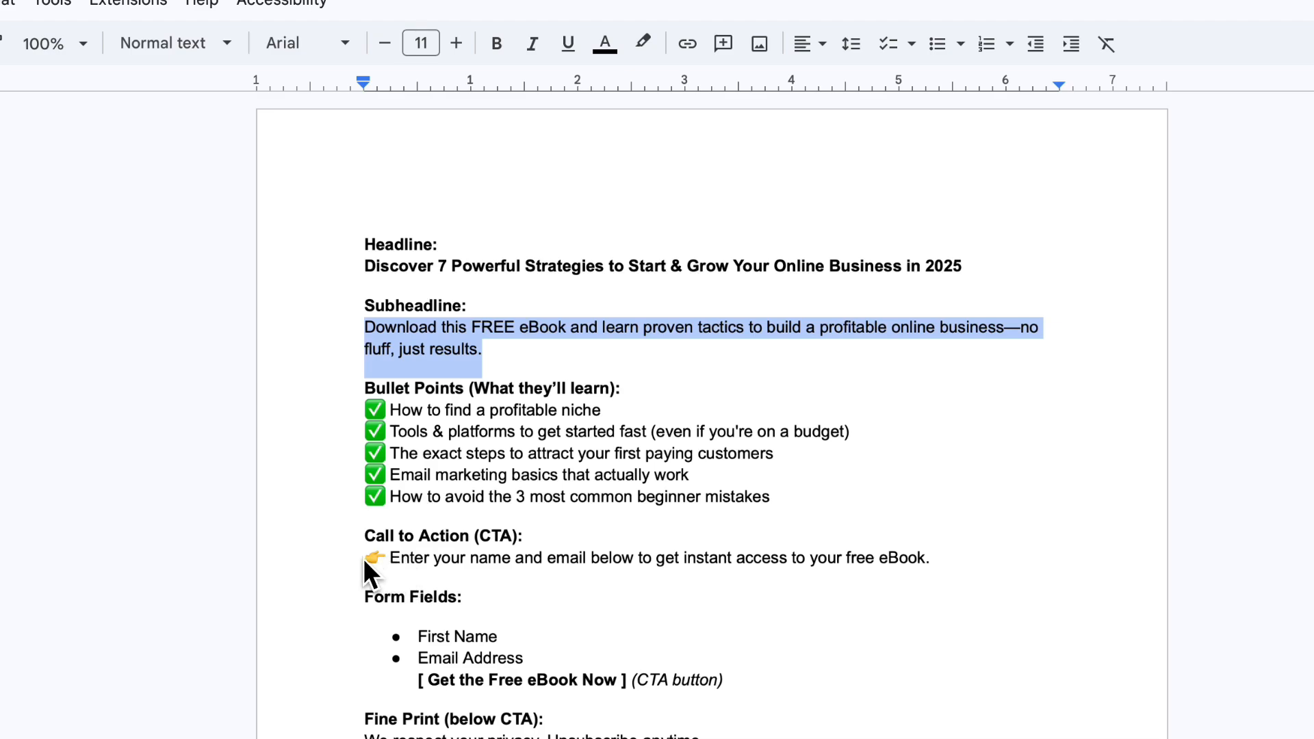
left_click_drag(363, 557, 959, 561)
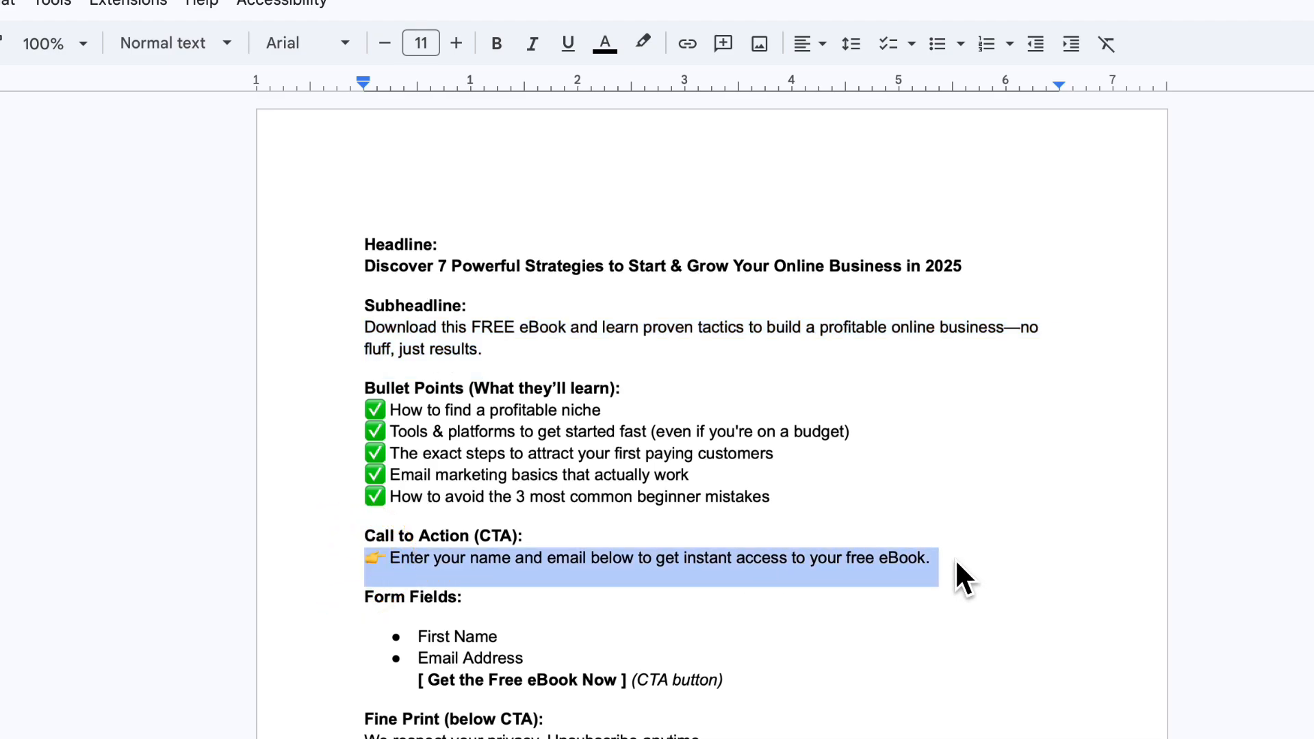
key("super+c")
left_click(419, 73)
left_click(763, 356)
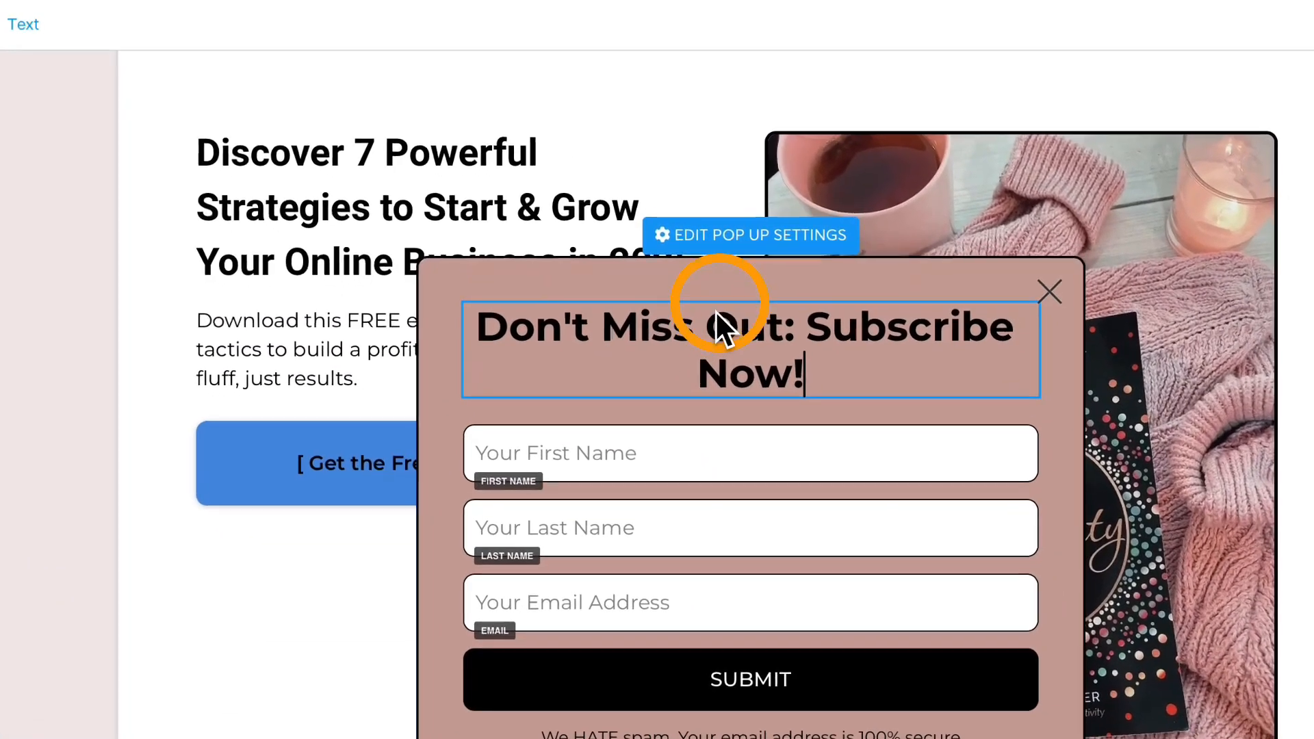
key("super+a")
key("super+v")
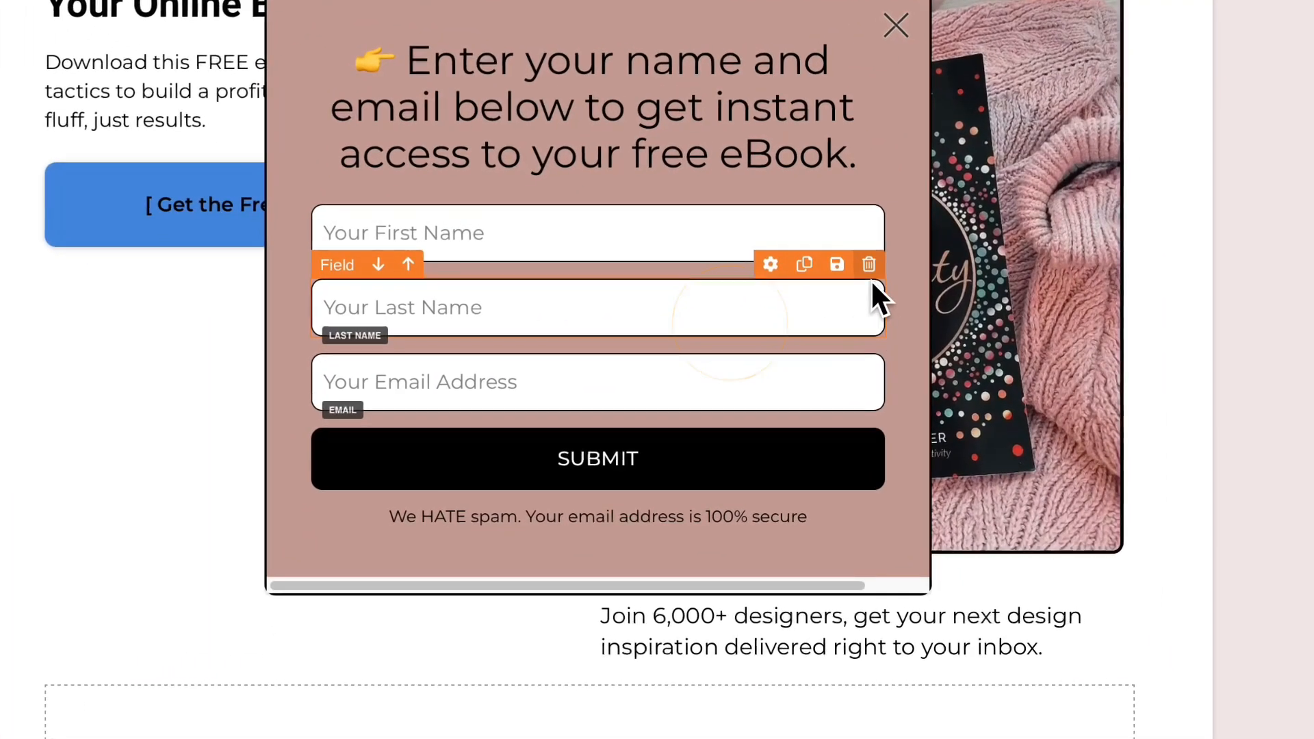
left_click(870, 270)
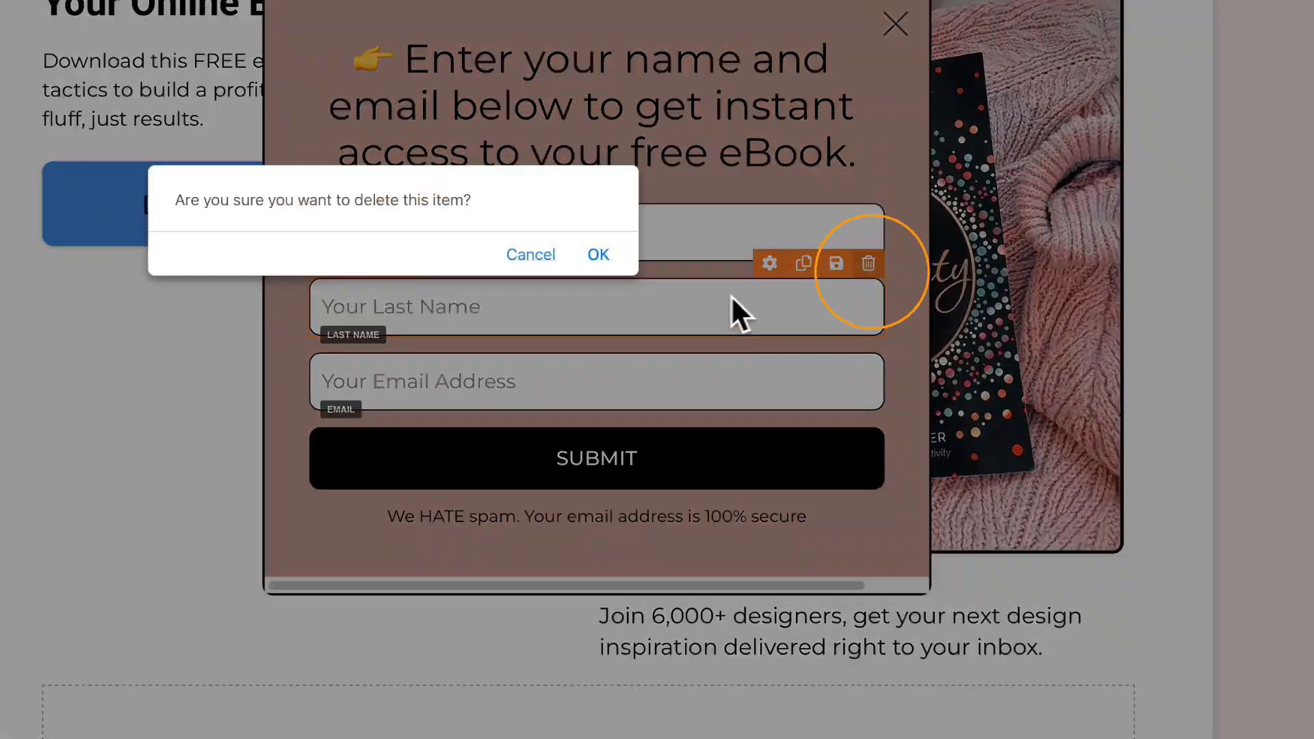
left_click(599, 260)
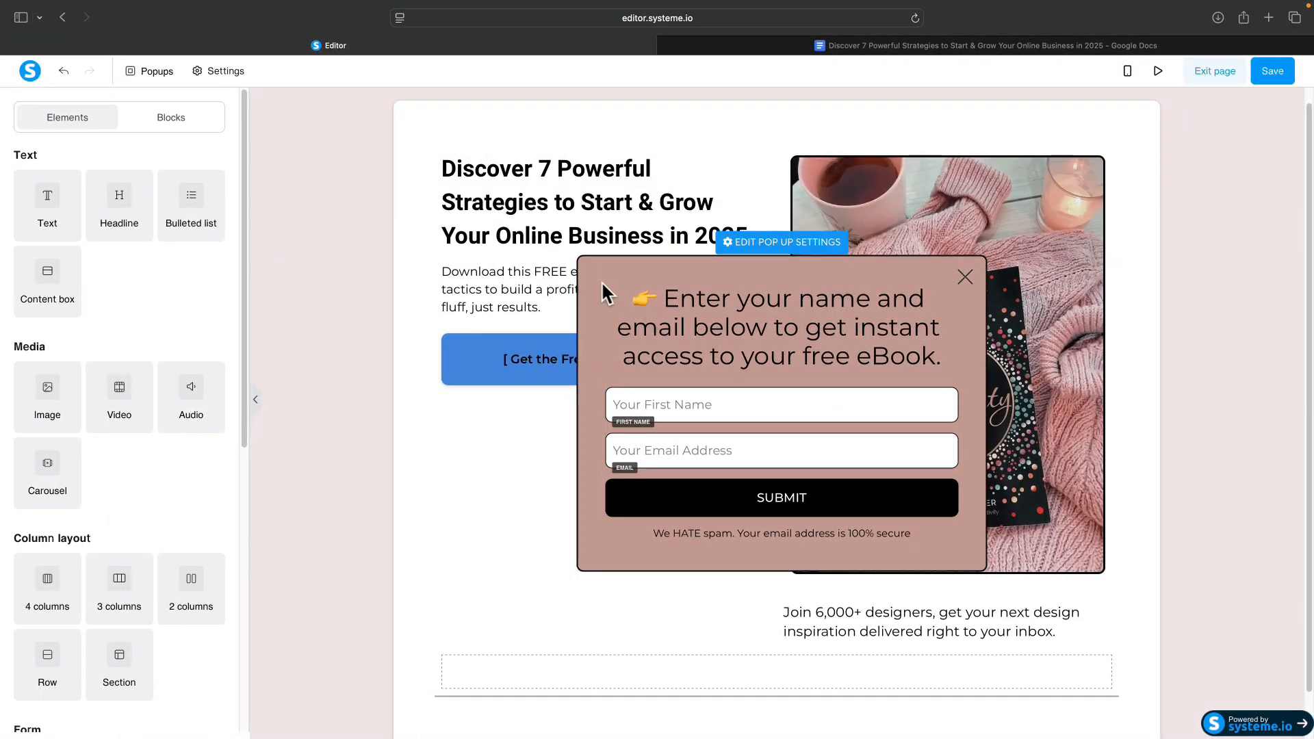
Set the popup's close button to OFF and Open on exit intent to ON, then return to the page.
left_click(788, 241)
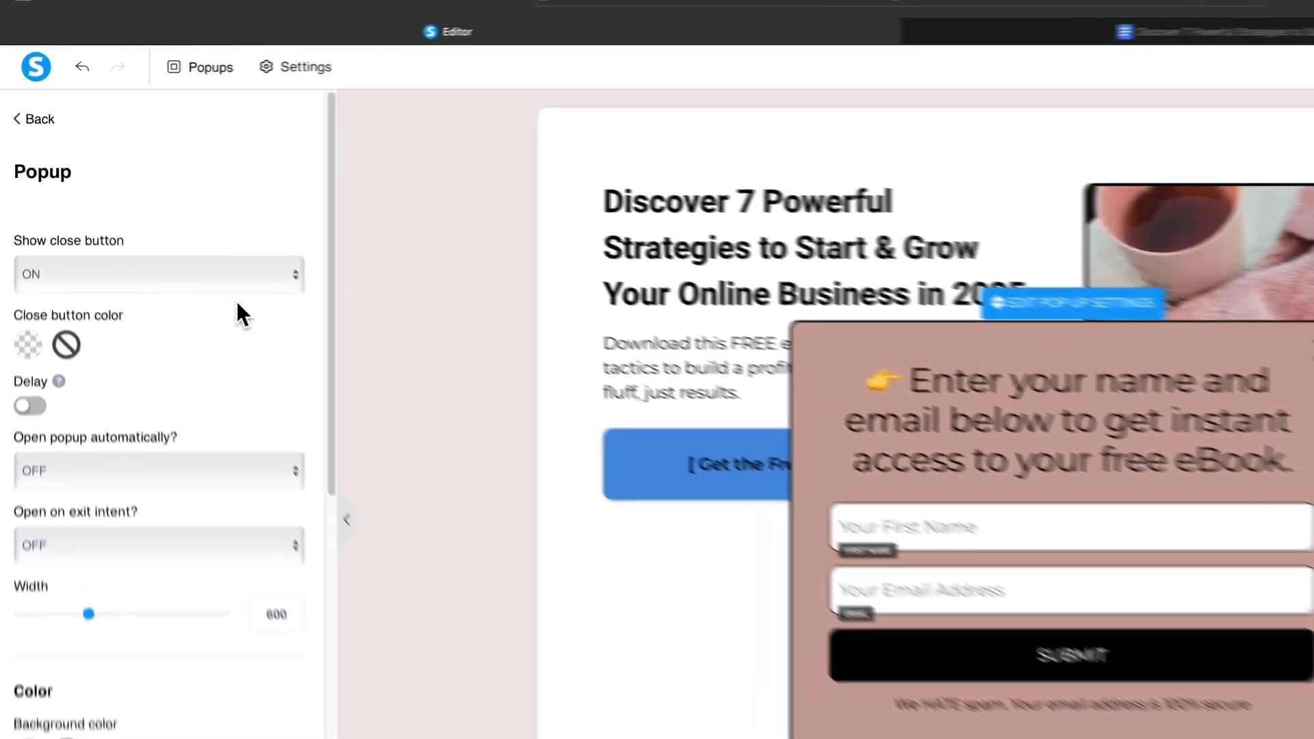
left_click(173, 221)
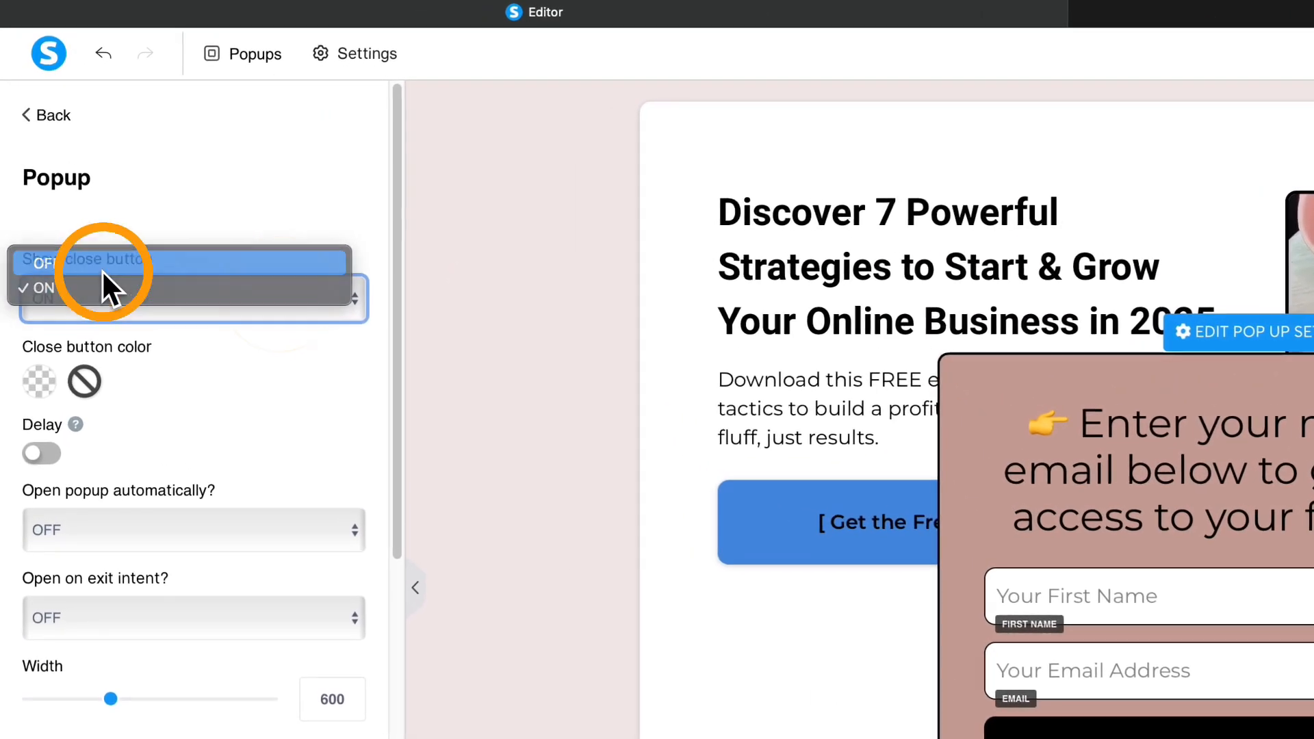
left_click(101, 267)
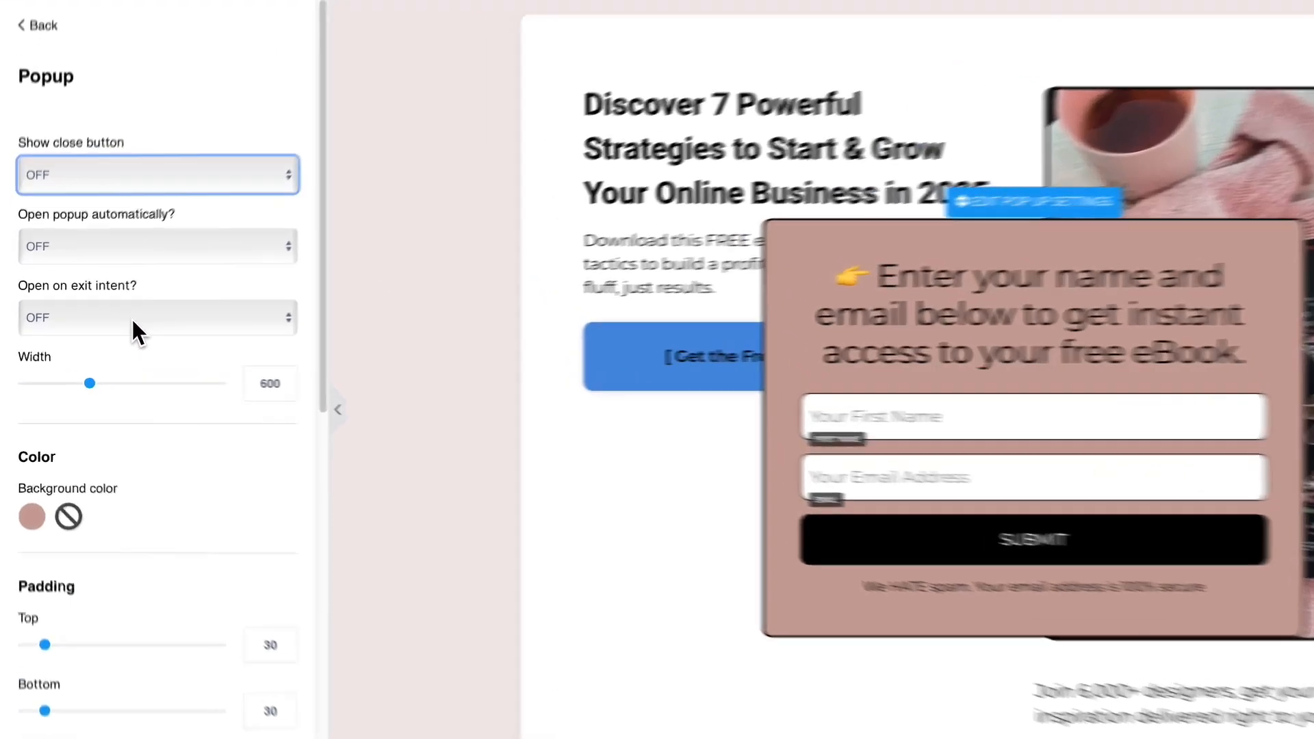
left_click(100, 329)
left_click(158, 319)
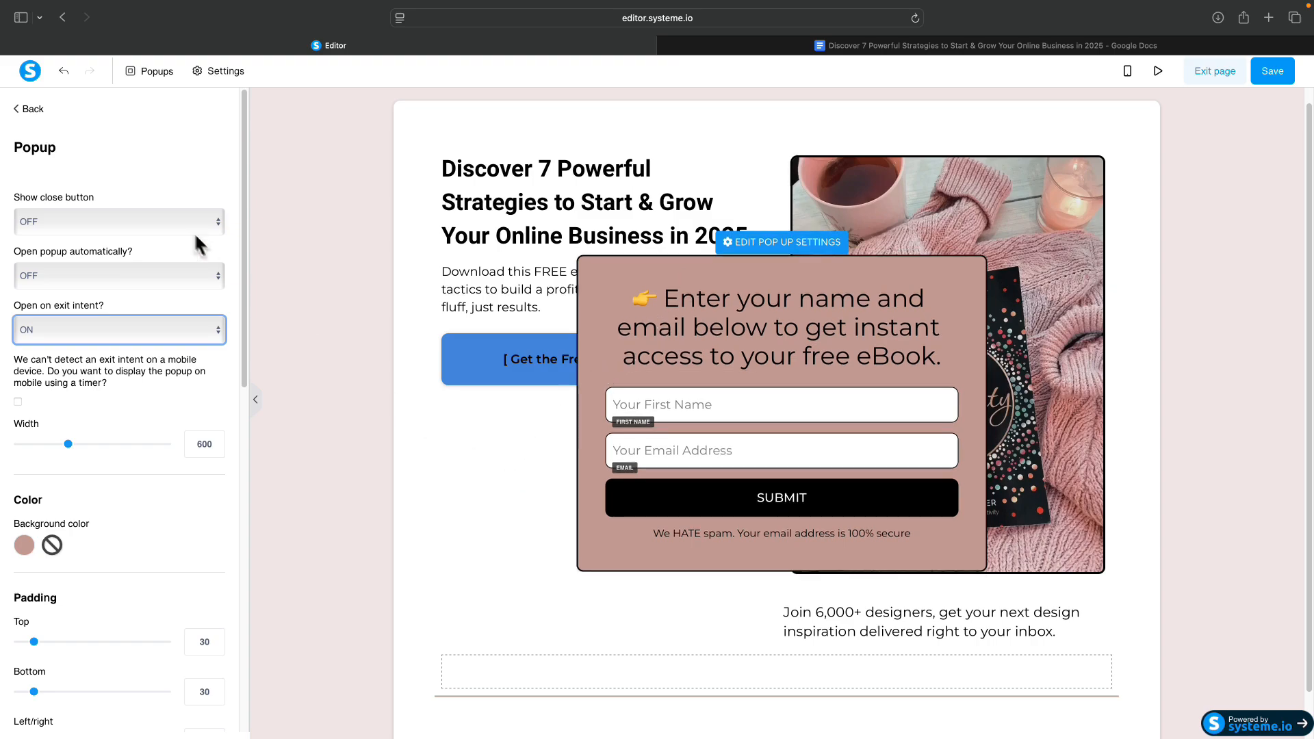
left_click(28, 108)
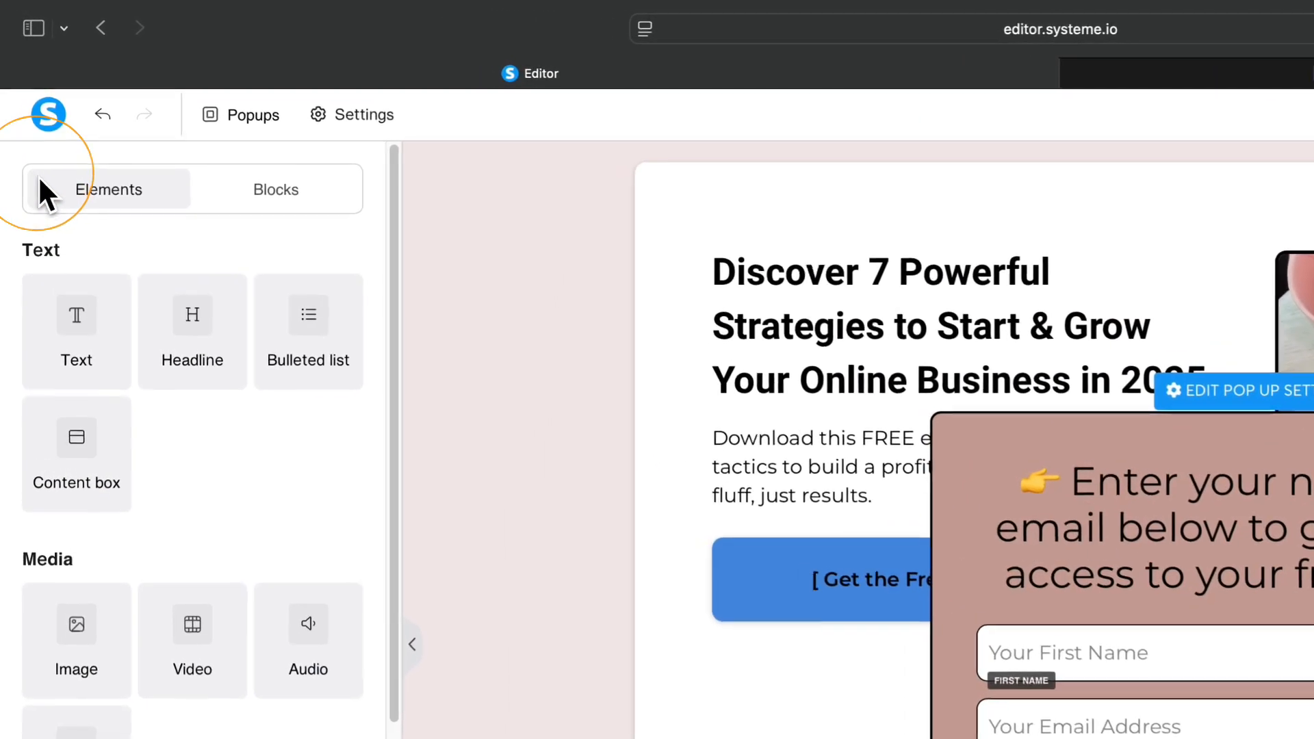
left_click(735, 405)
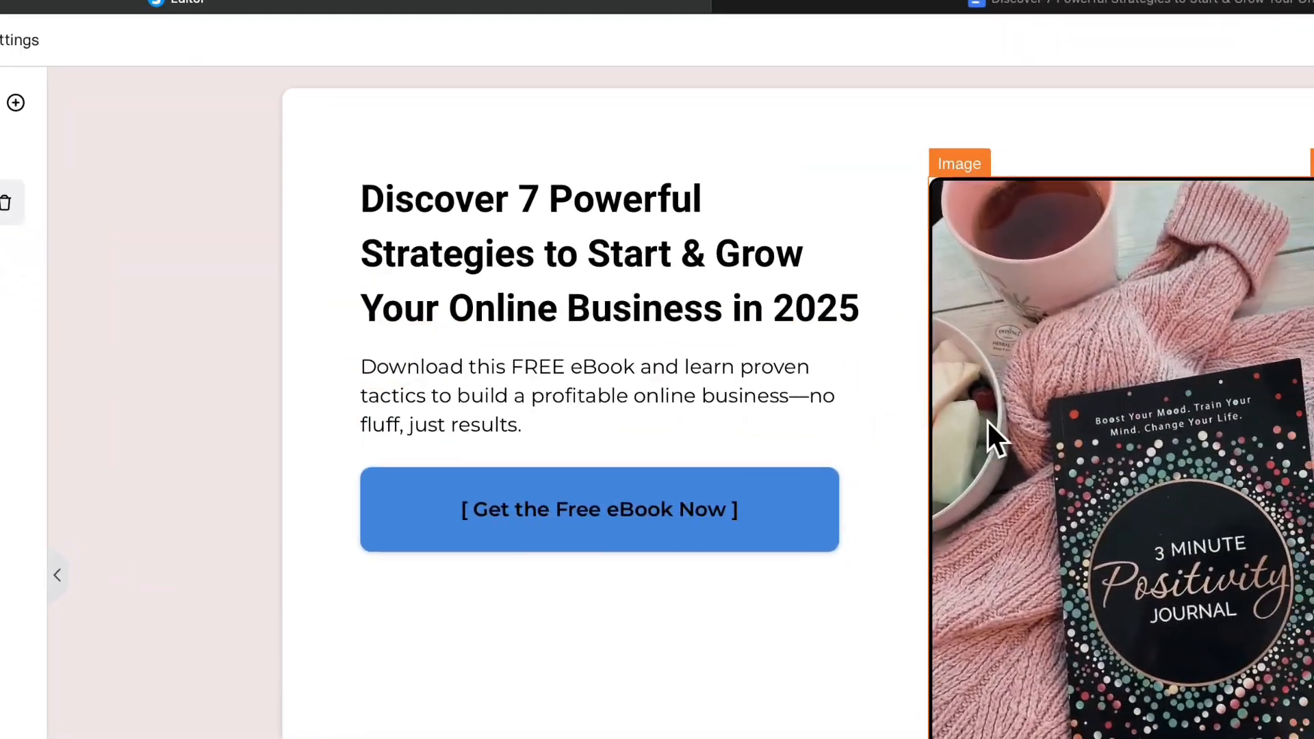
left_click(730, 377)
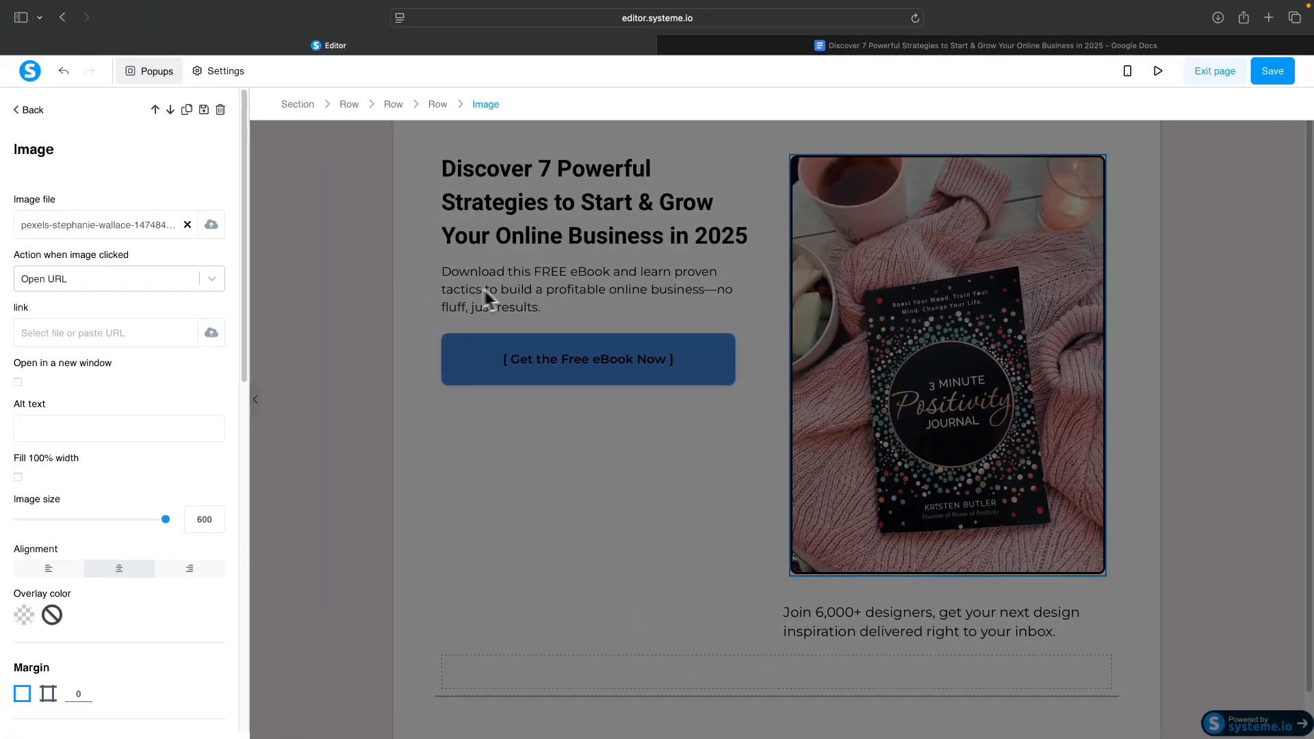
Replace the hero photo with the uploaded 7 Strategies 2025 eBook cover PNG and shrink it to about 322 wide.
left_click(213, 225)
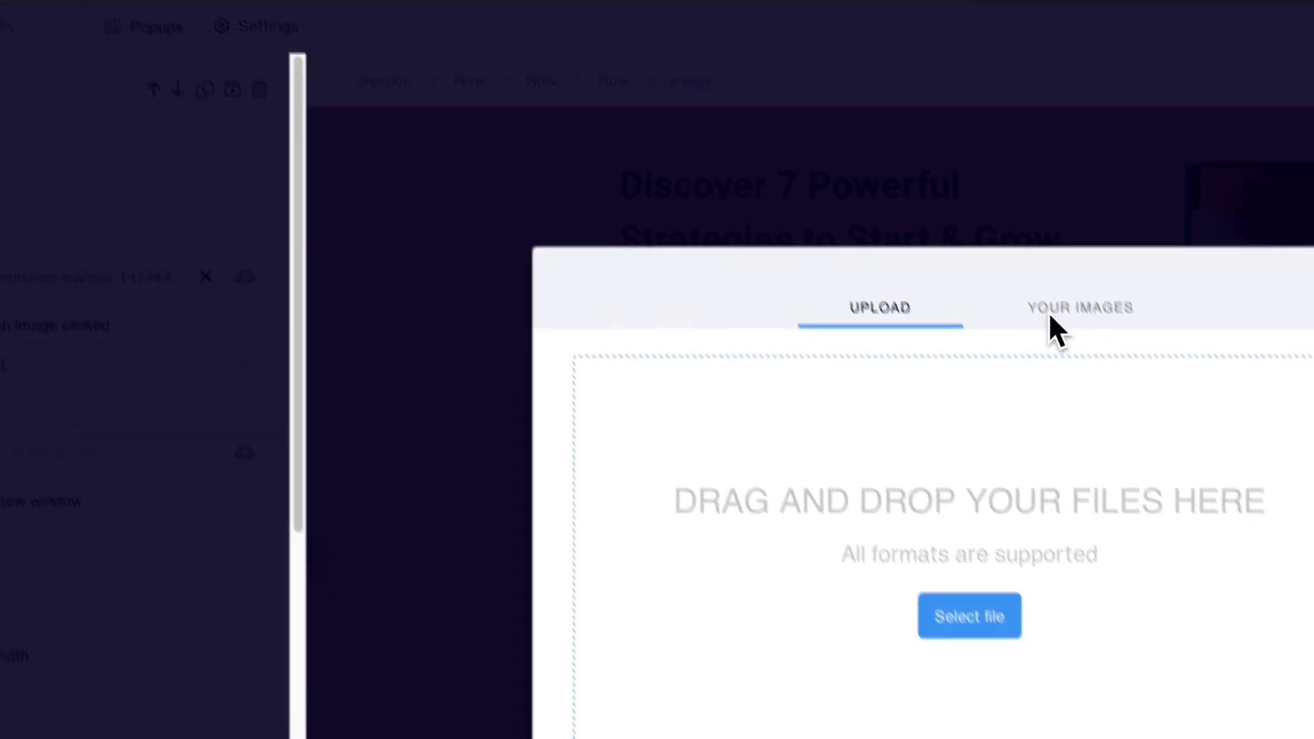
left_click(970, 616)
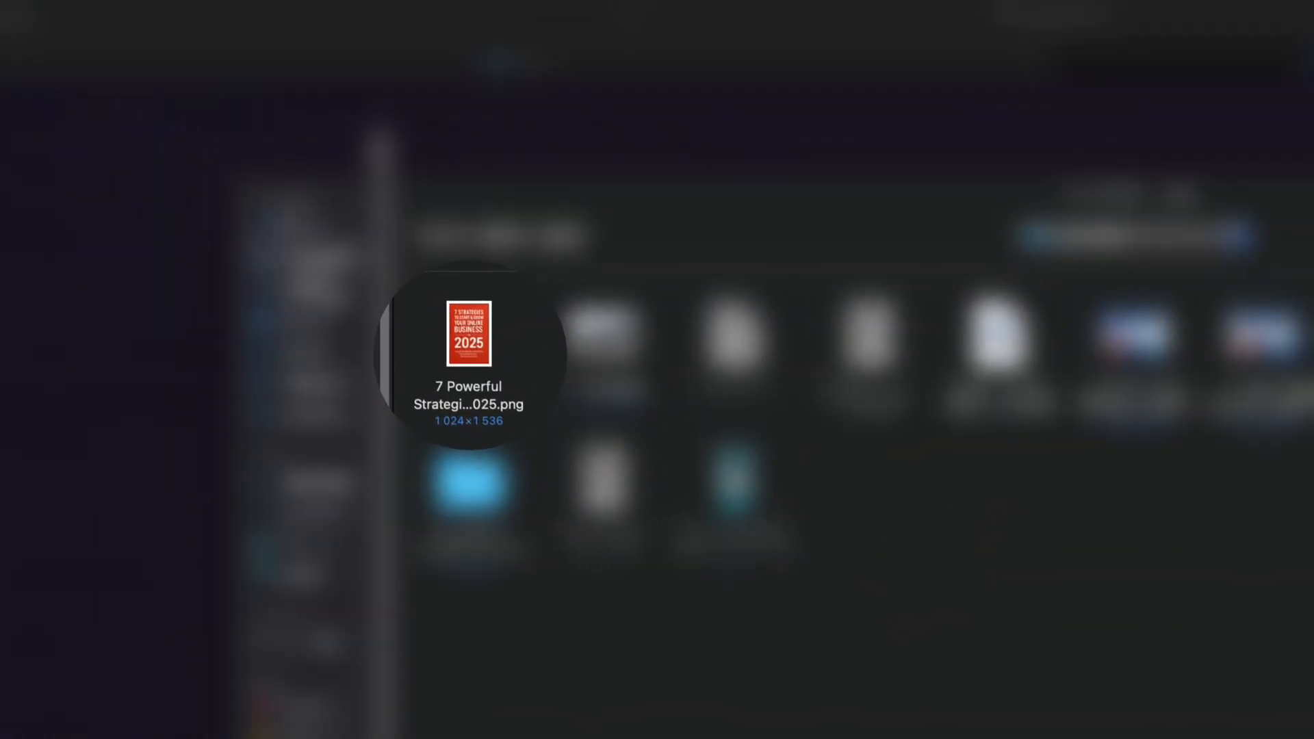
double_click(376, 272)
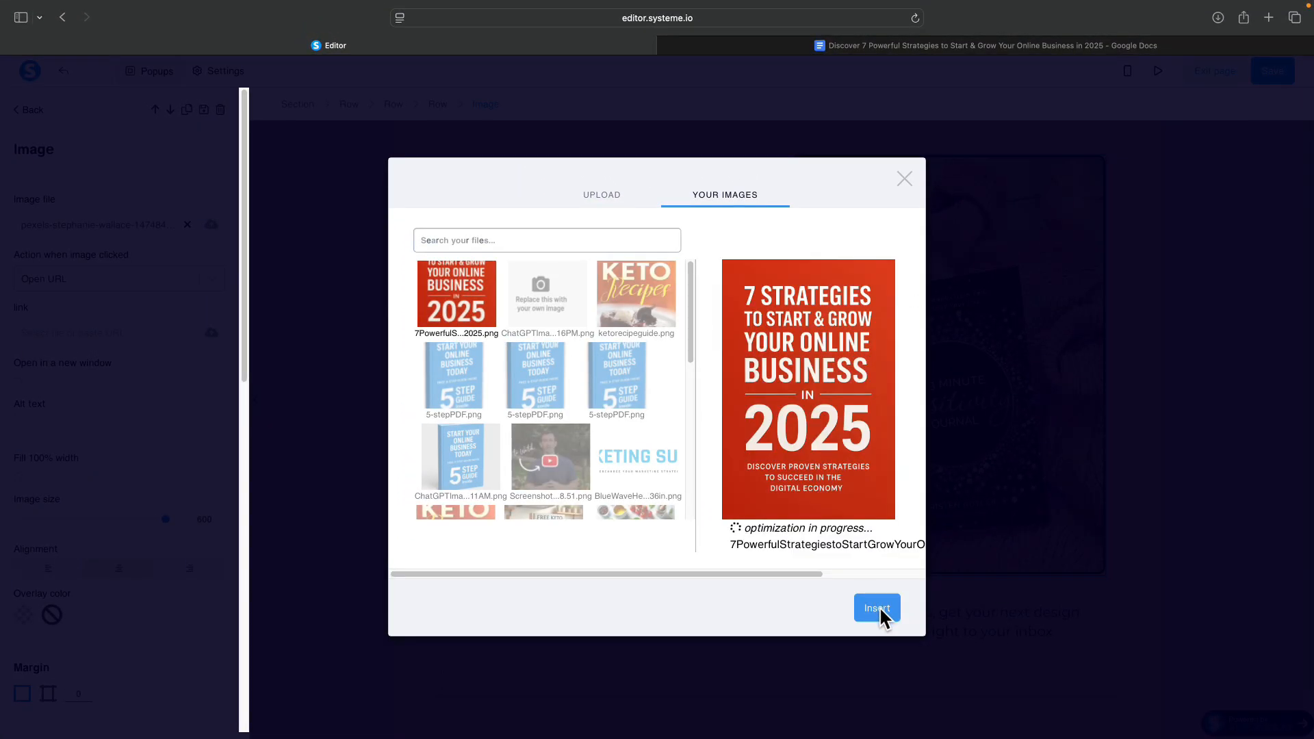
left_click(878, 608)
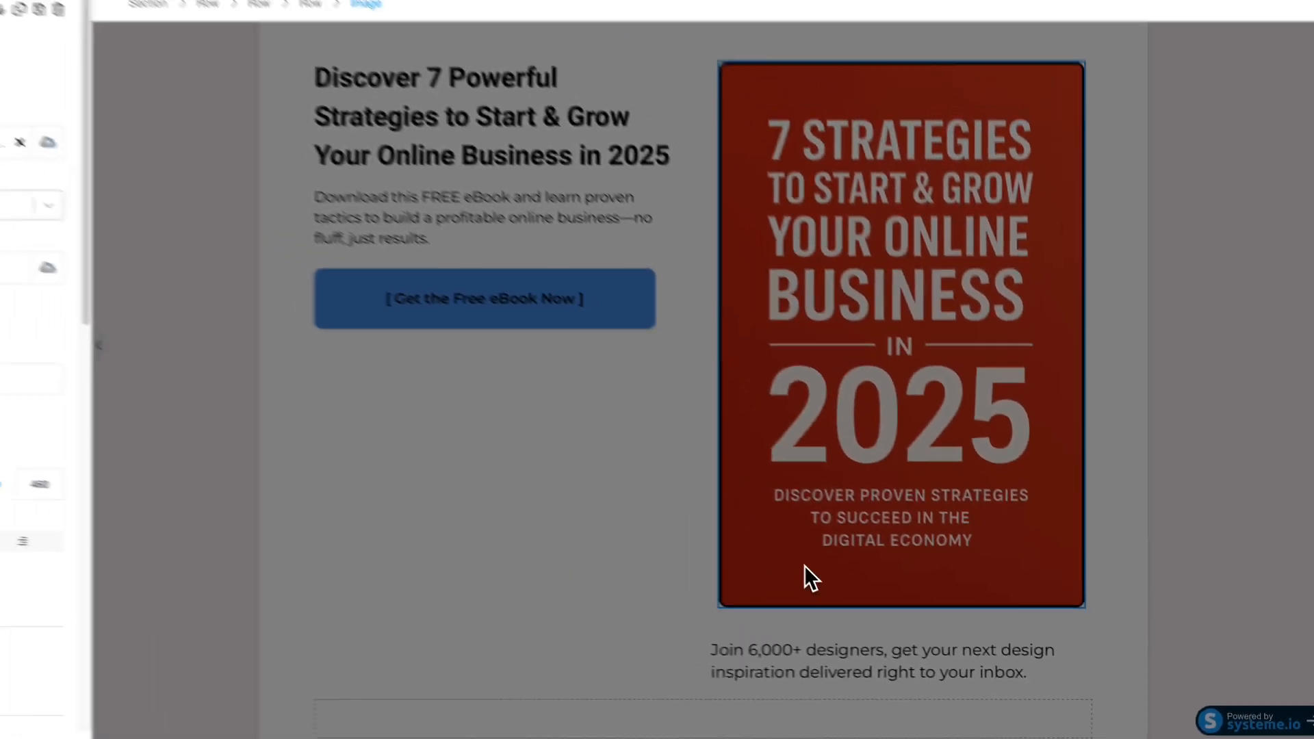
left_click(681, 467)
left_click(825, 410)
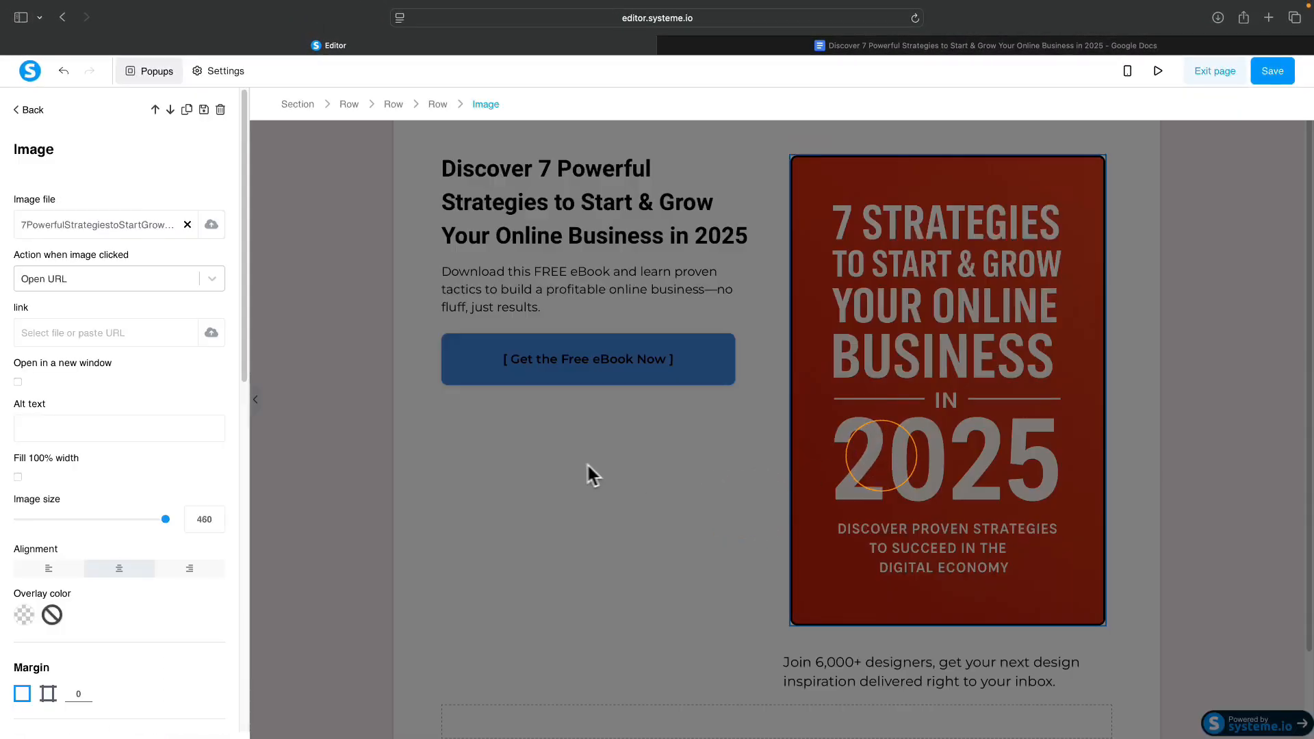
left_click_drag(166, 519, 115, 523)
Shrink the cover slightly more, delete the 'Join 6,000+ designers' text, and save and exit the squeeze page.
left_click(533, 415)
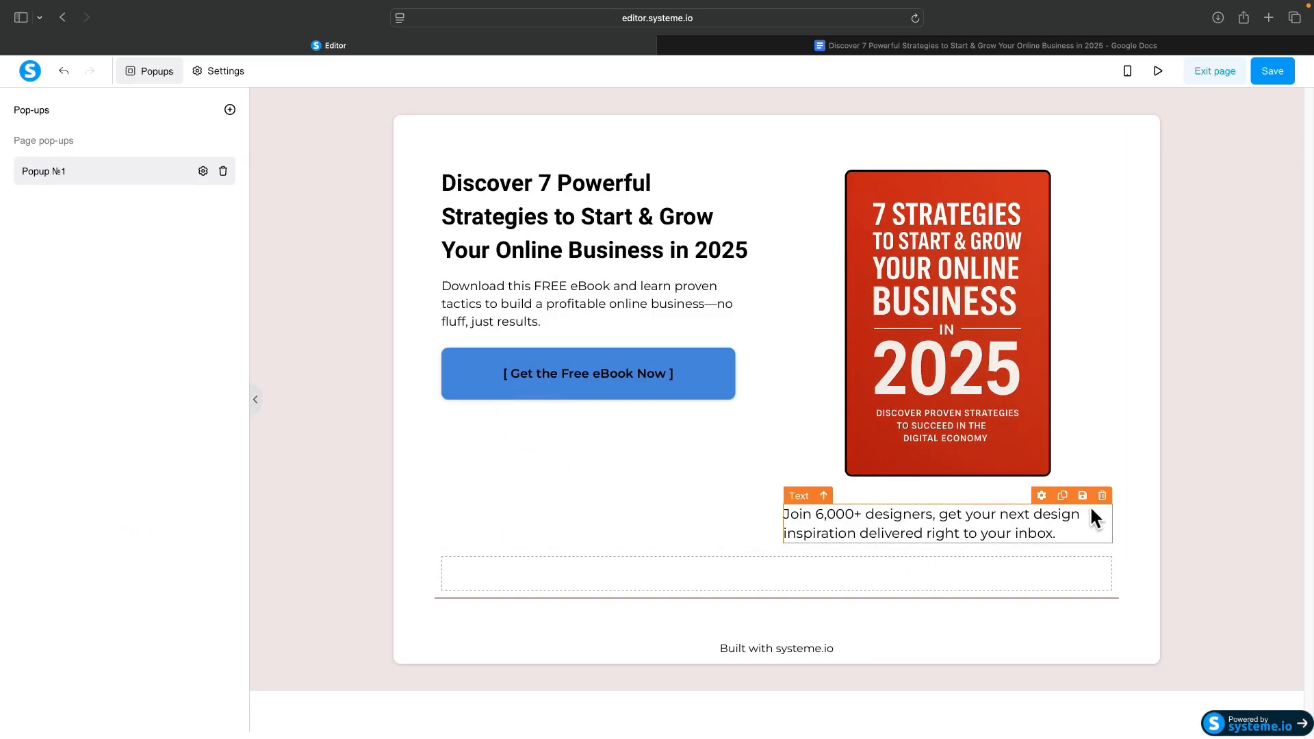
left_click(1101, 496)
left_click(780, 388)
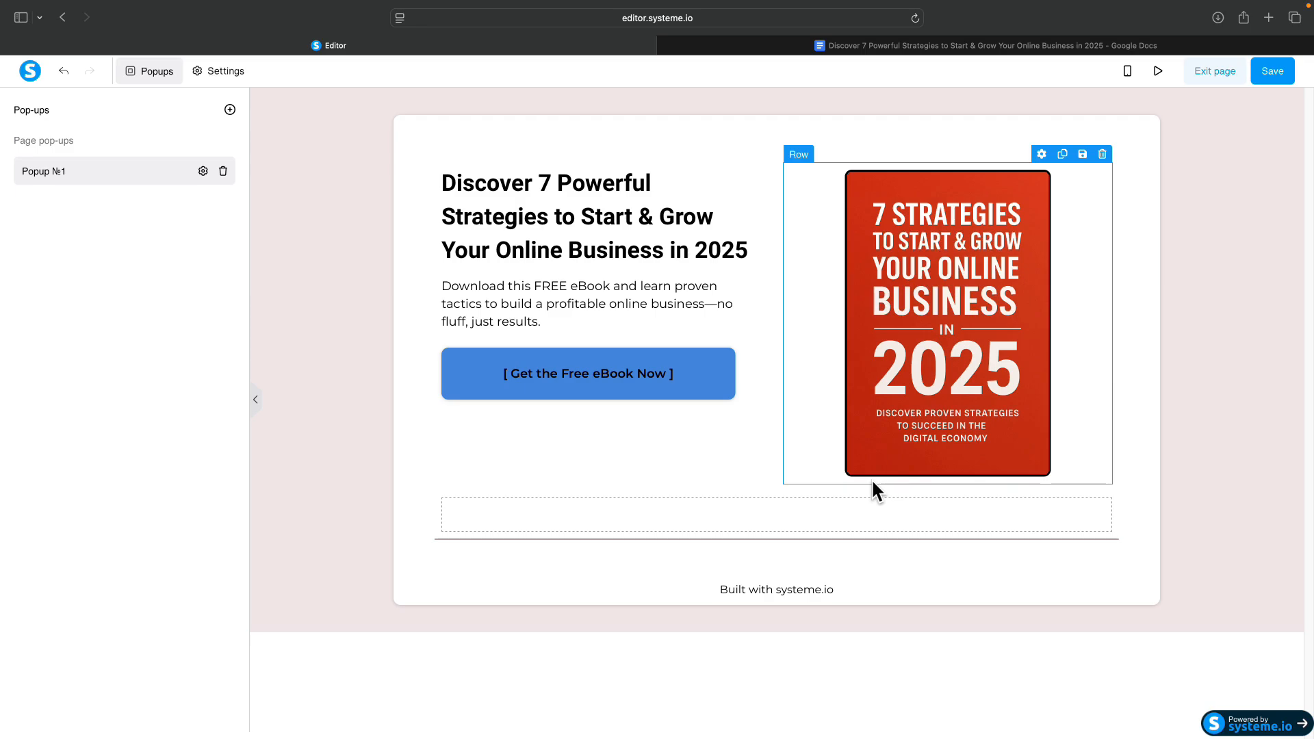
left_click(1263, 67)
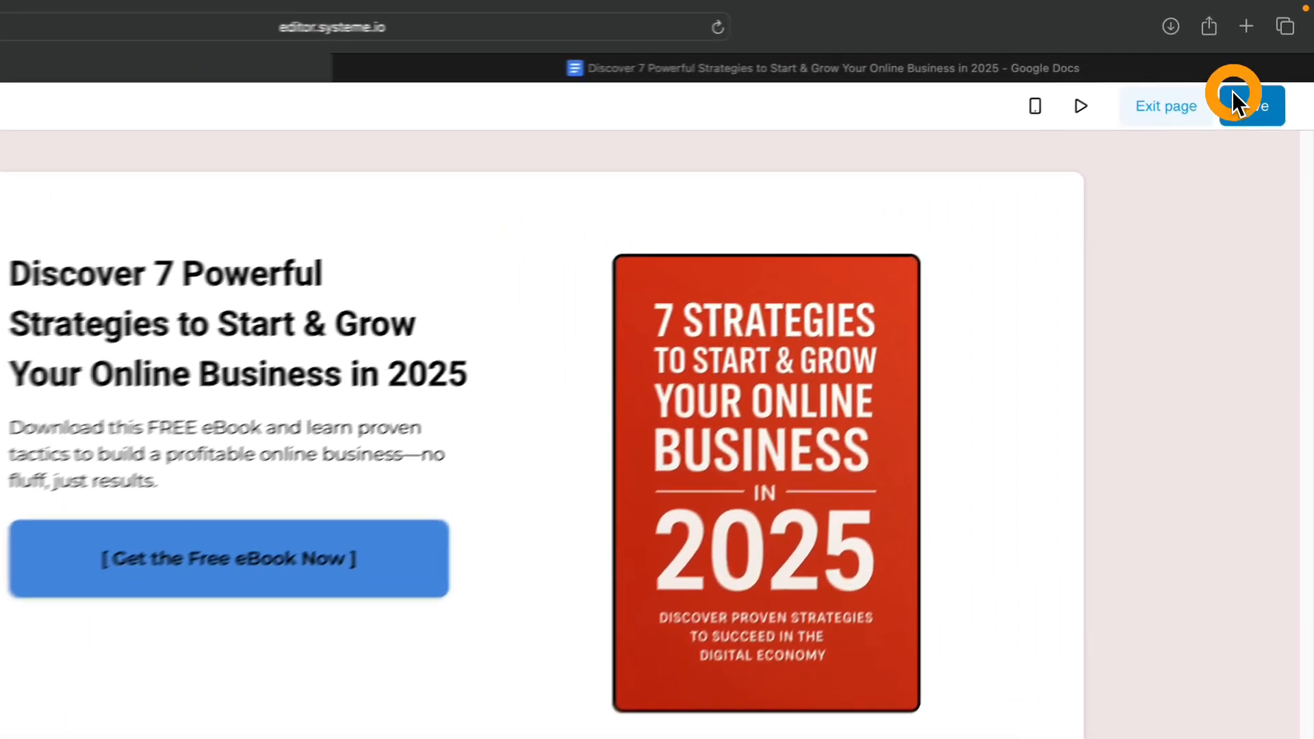
left_click(1151, 106)
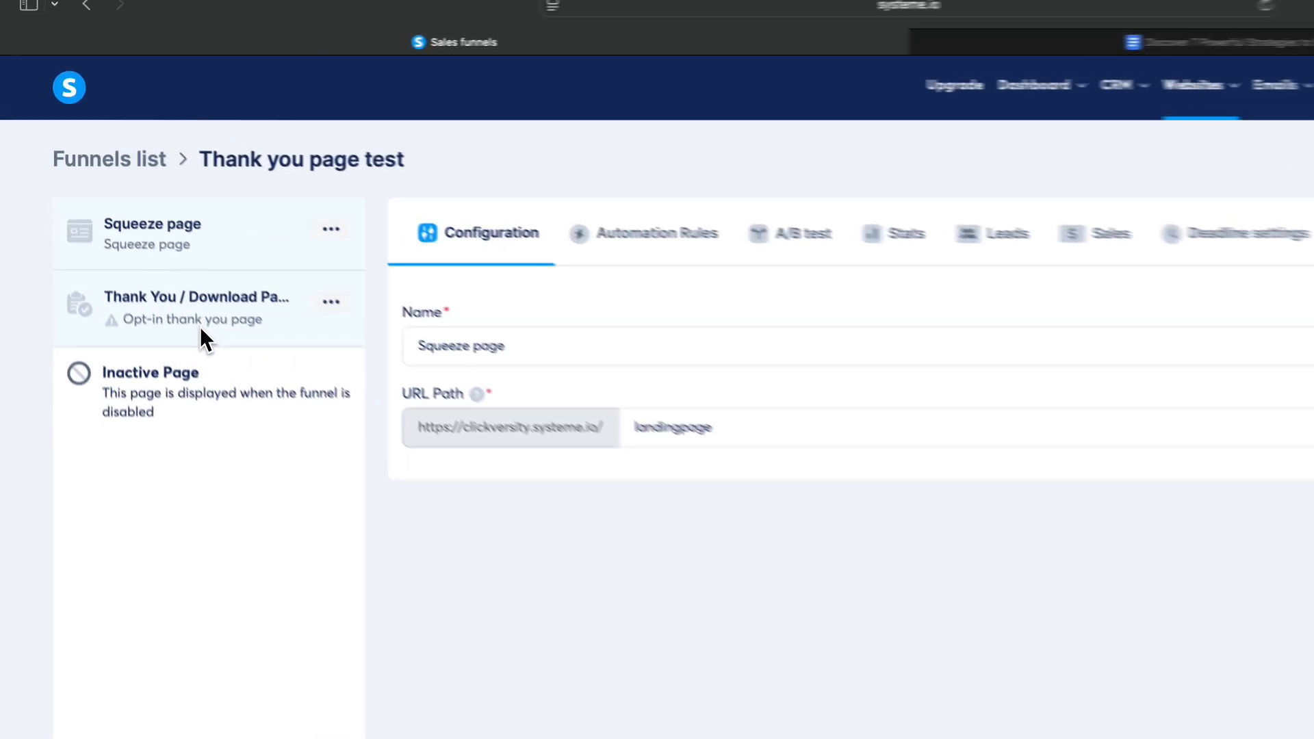
Apply the Thanks! template to the Thank You / Download Page step.
left_click(200, 326)
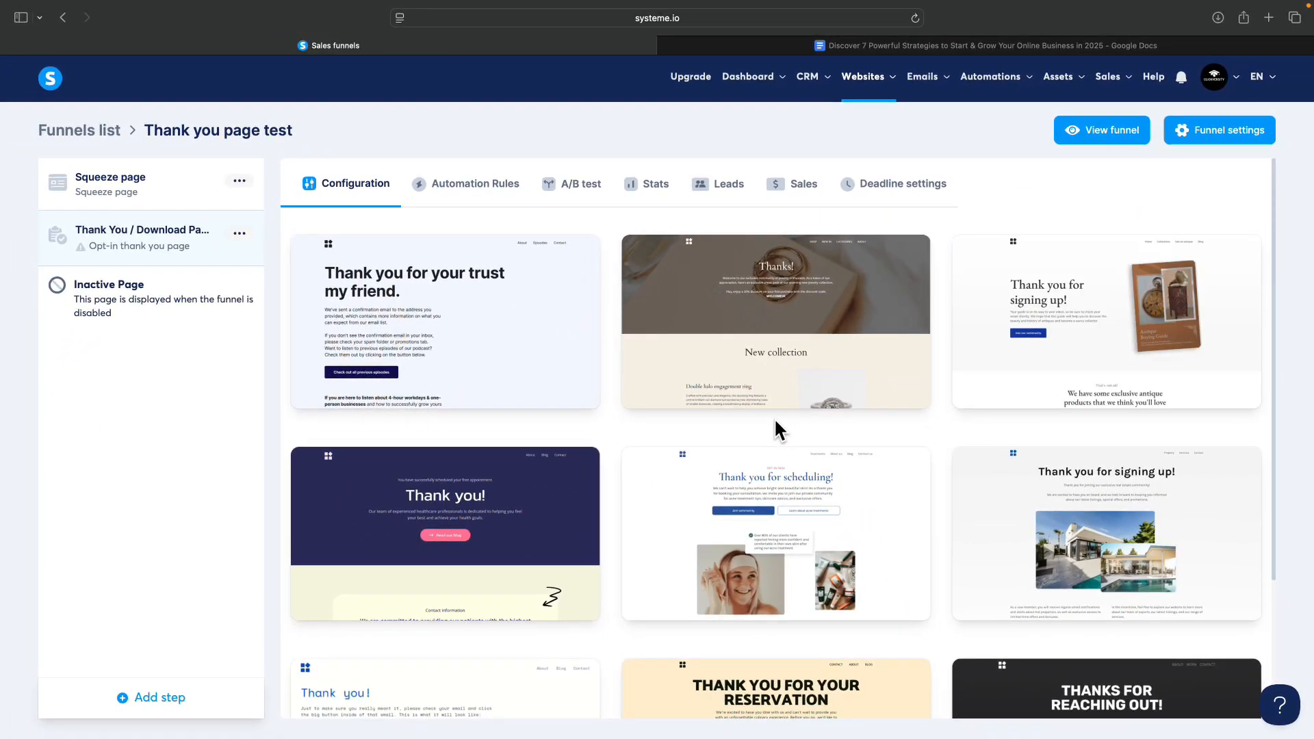
scroll(771, 425, "down", 5)
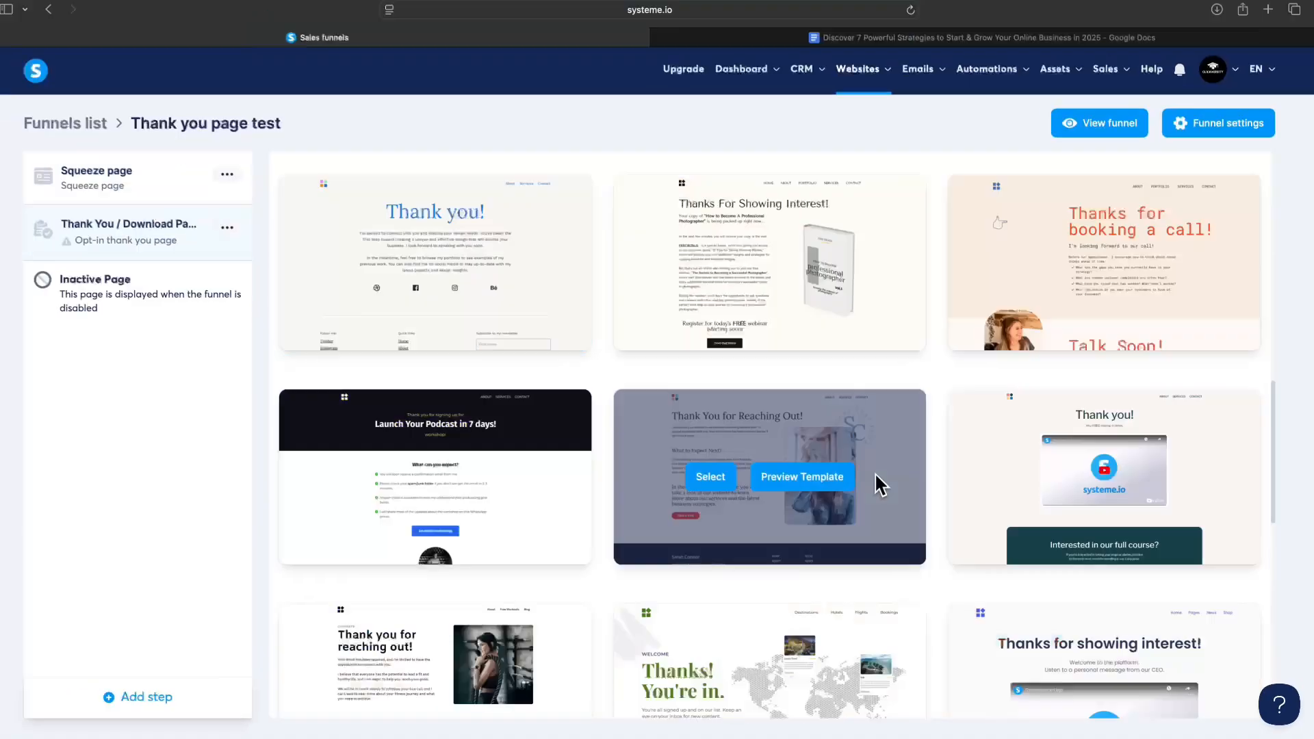
scroll(875, 472, "down", 10)
left_click(1227, 655)
scroll(936, 347, "down", 10)
scroll(1061, 679, "down", 10)
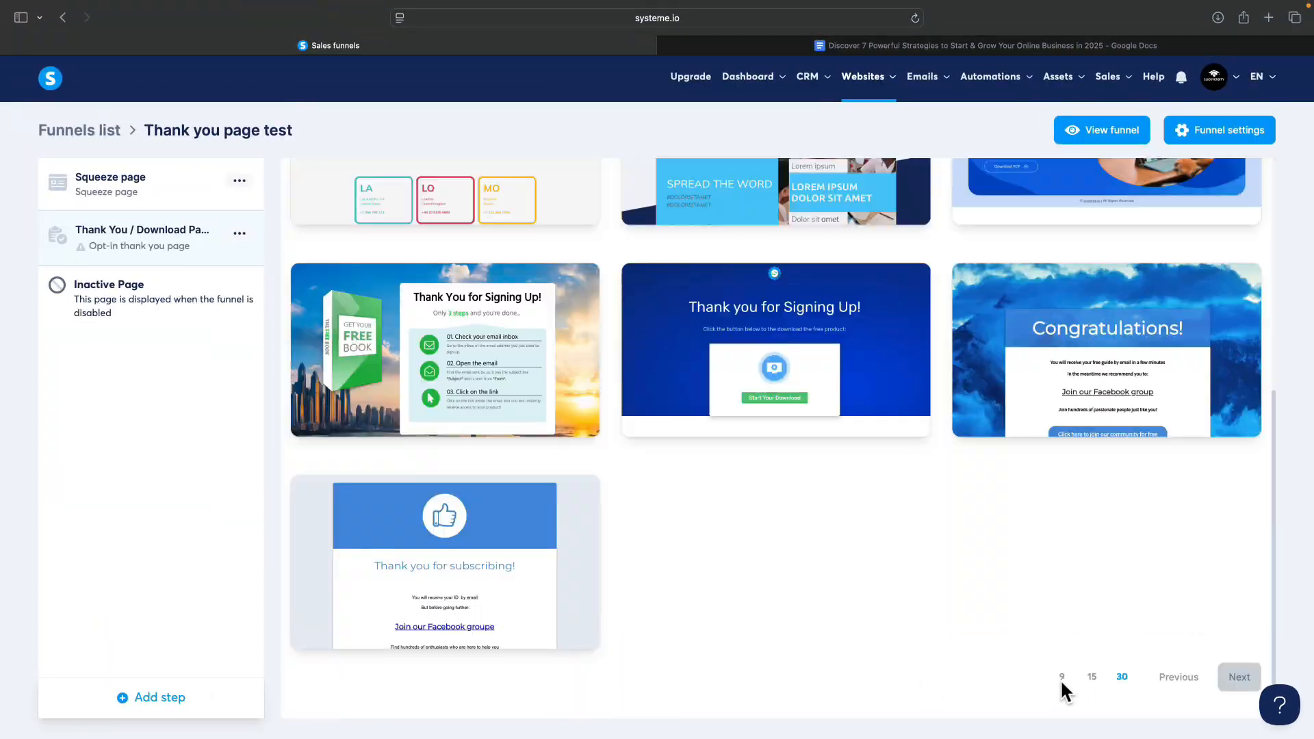
scroll(737, 358, "down", 5)
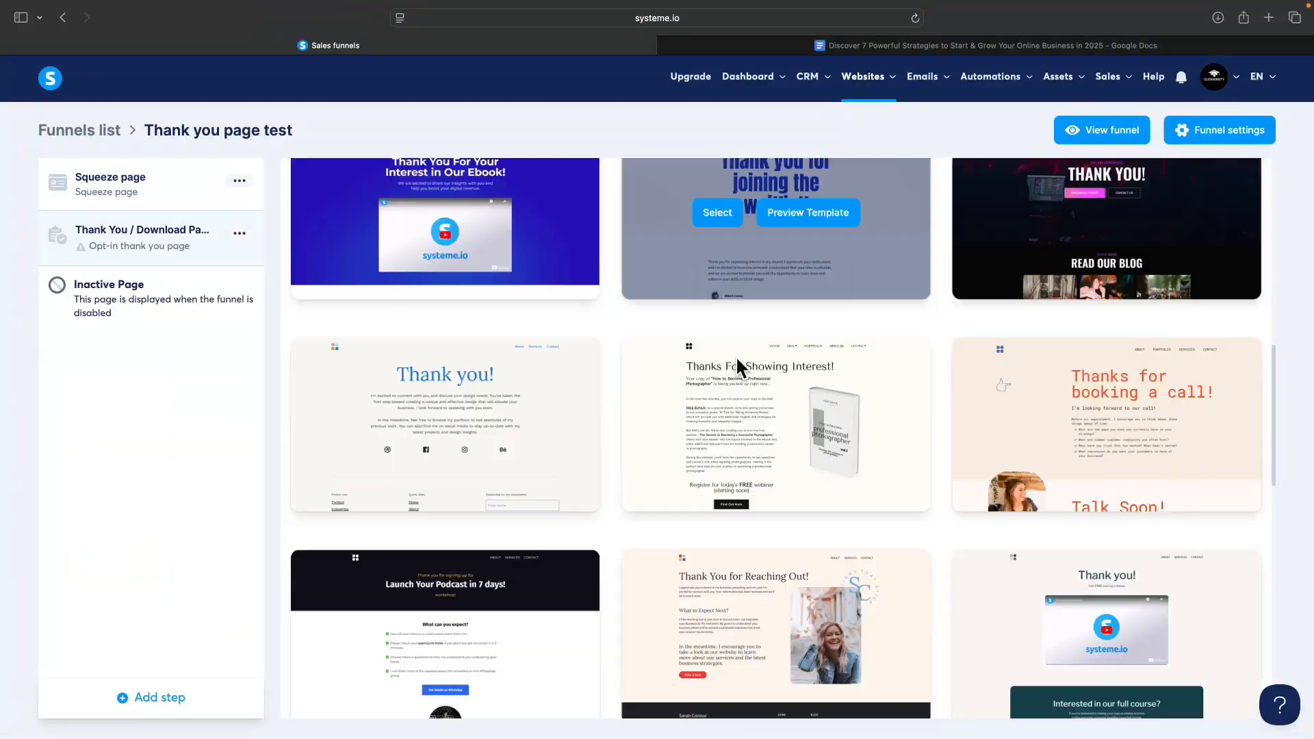
scroll(737, 363, "down", 10)
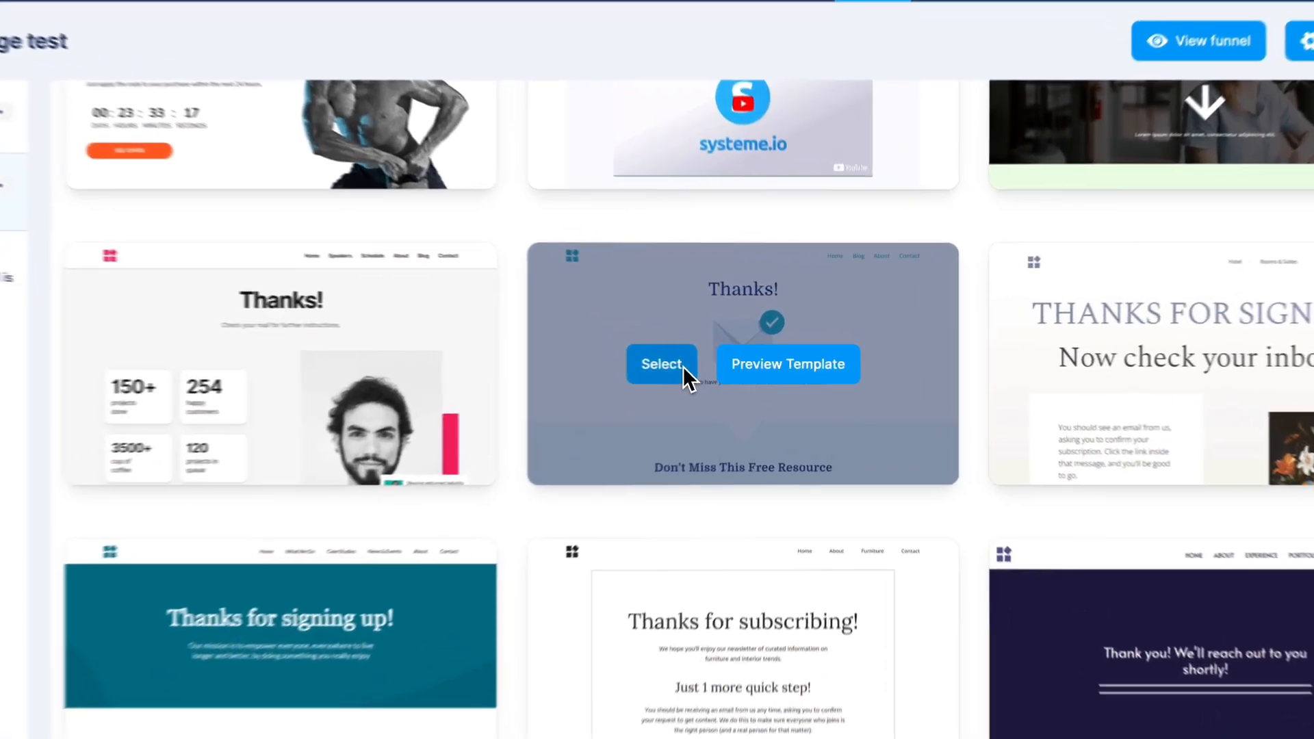
left_click(734, 370)
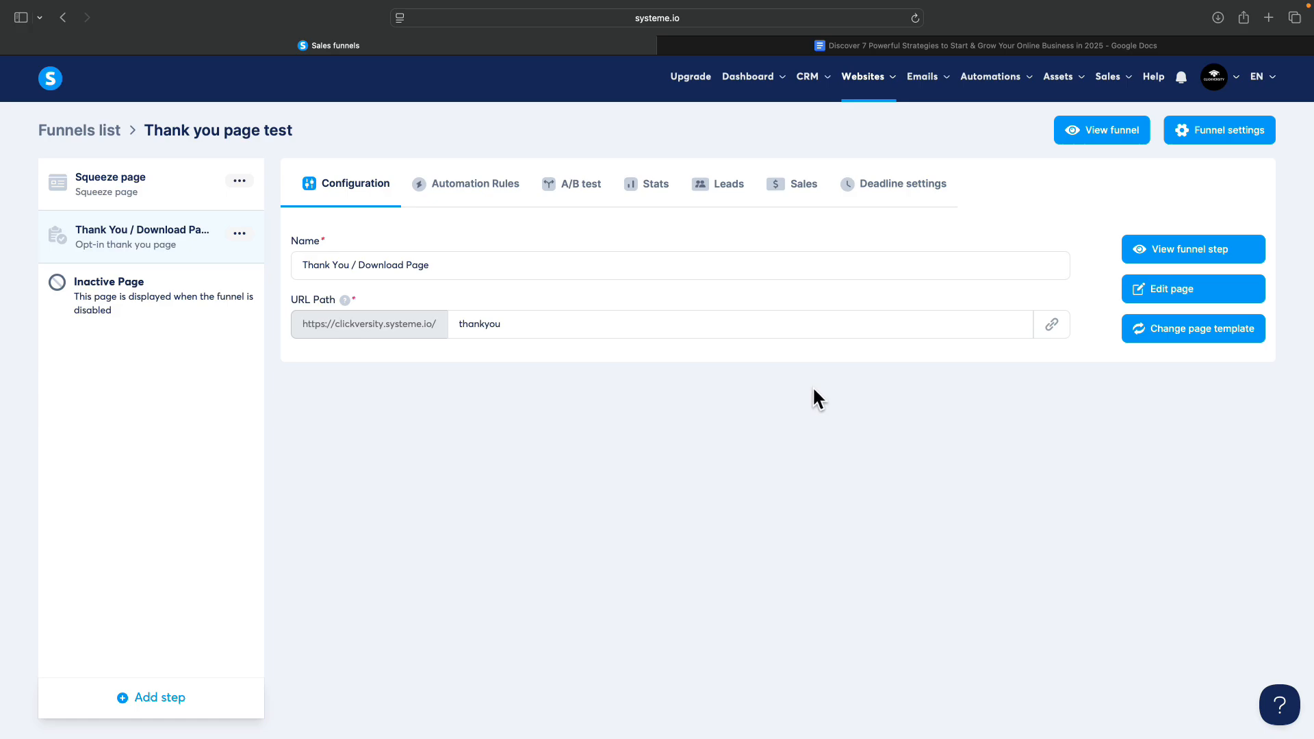
Open the thank-you page in the editor and delete its header section.
left_click(1149, 290)
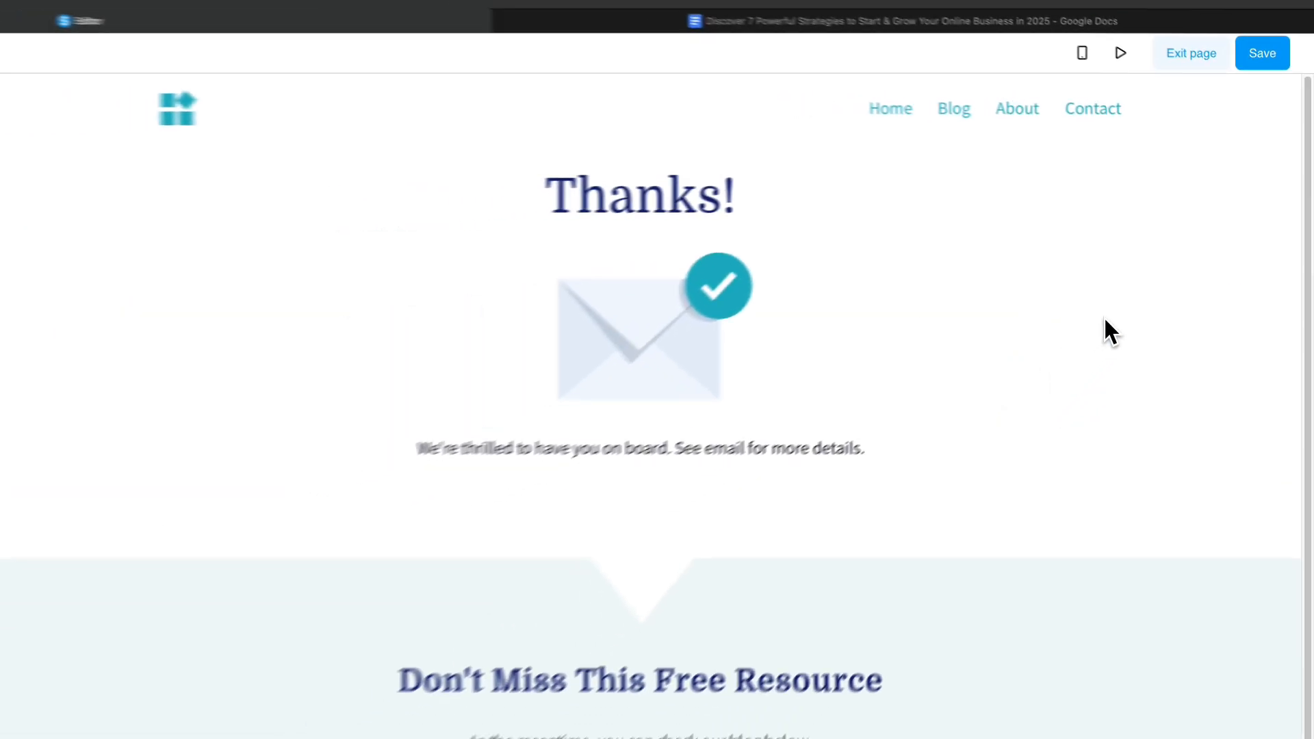
scroll(830, 311, "down", 2)
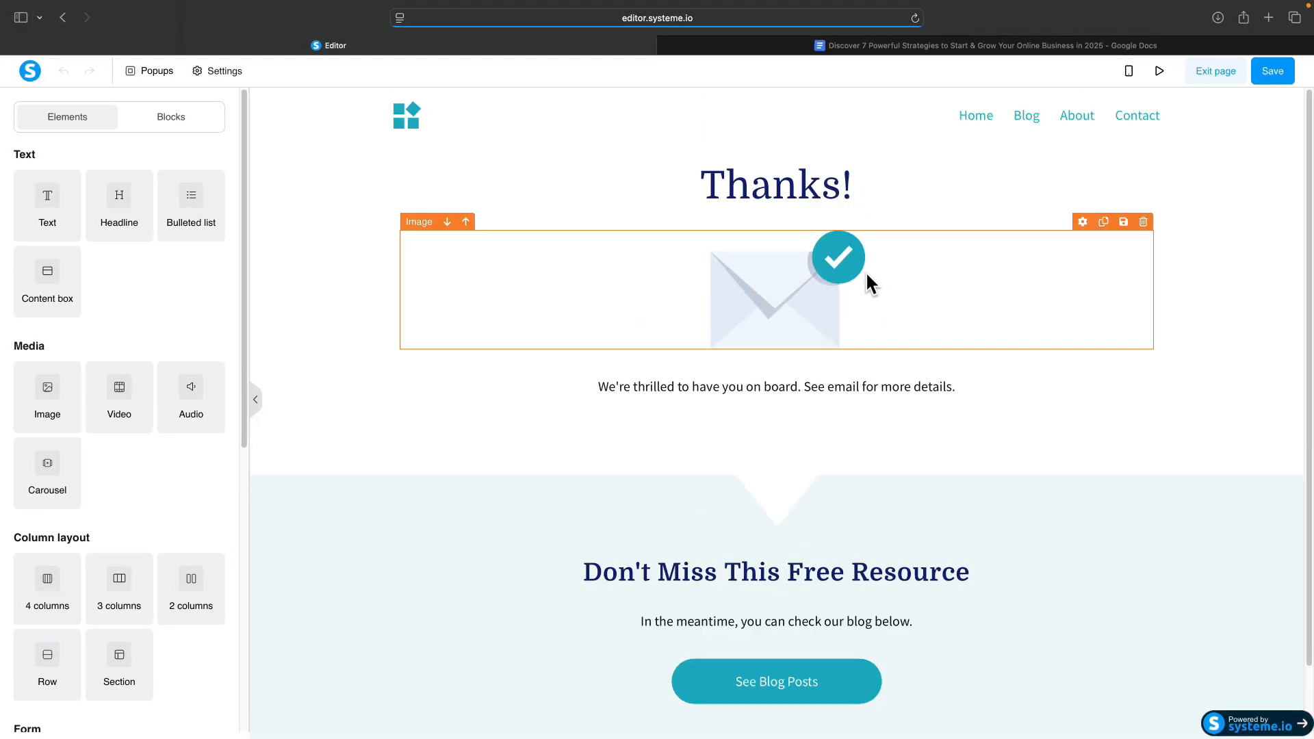
left_click(1292, 99)
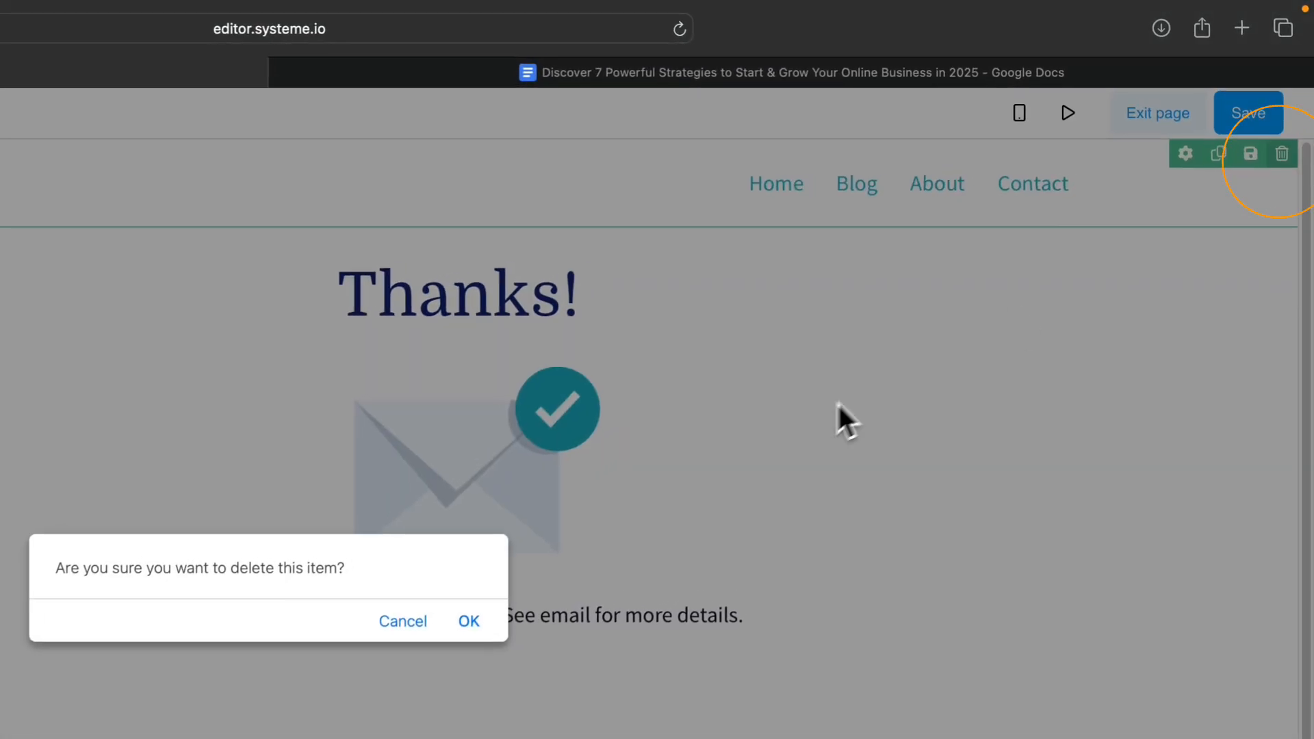
left_click(753, 532)
Replace the envelope graphic with the 7 Strategies cover from Your Images, shrunk to 370.
left_click(788, 258)
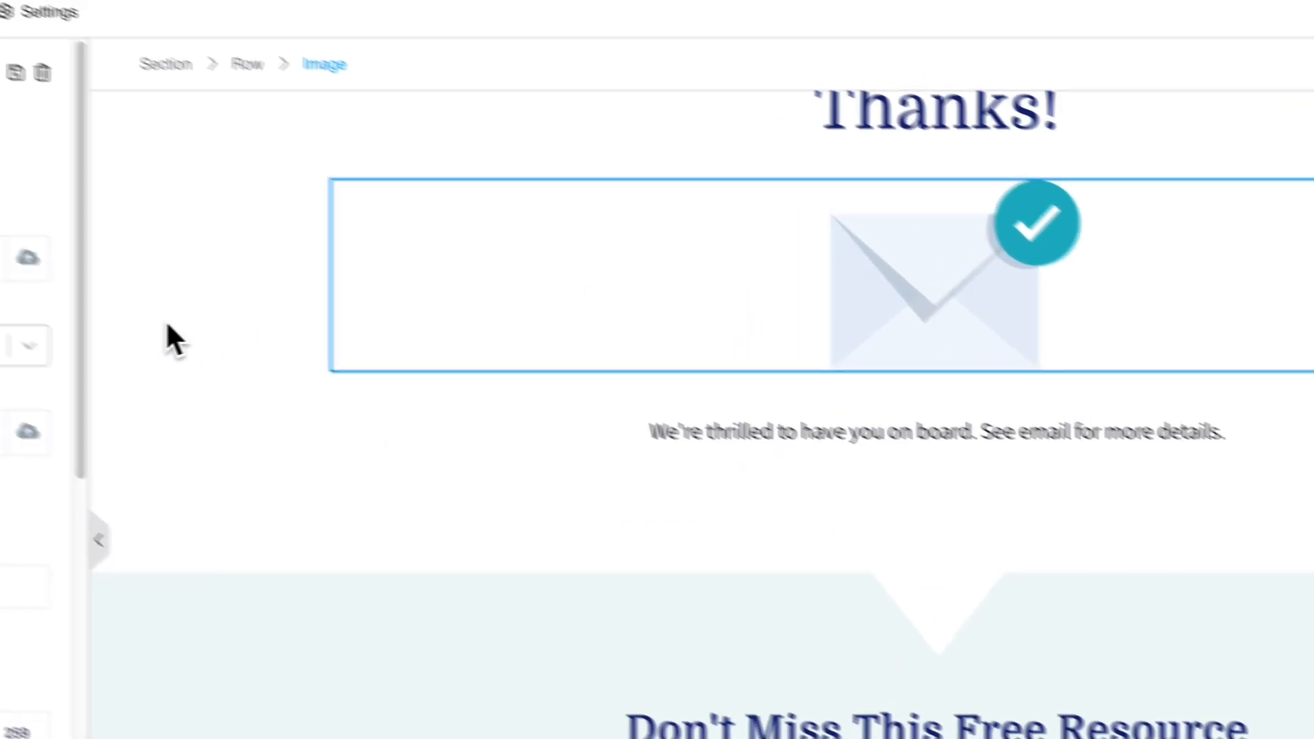
left_click(28, 257)
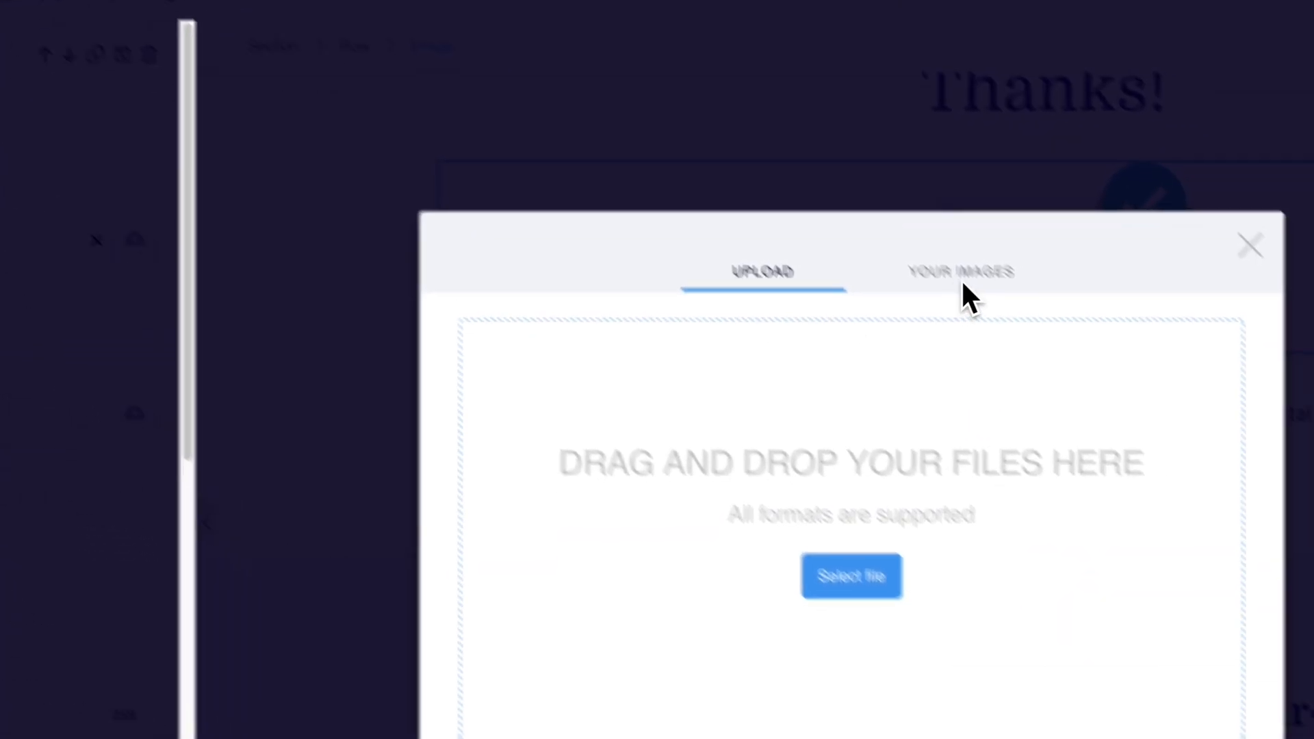
left_click(883, 293)
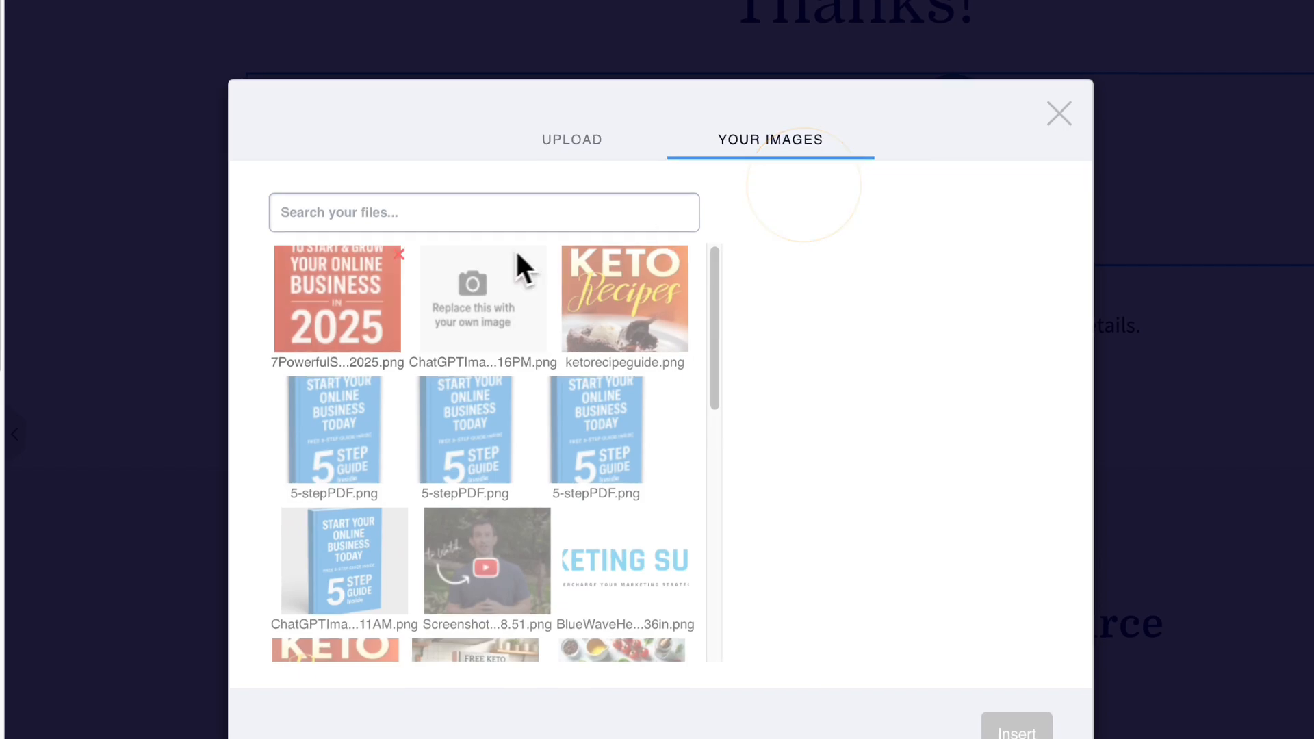
left_click(392, 312)
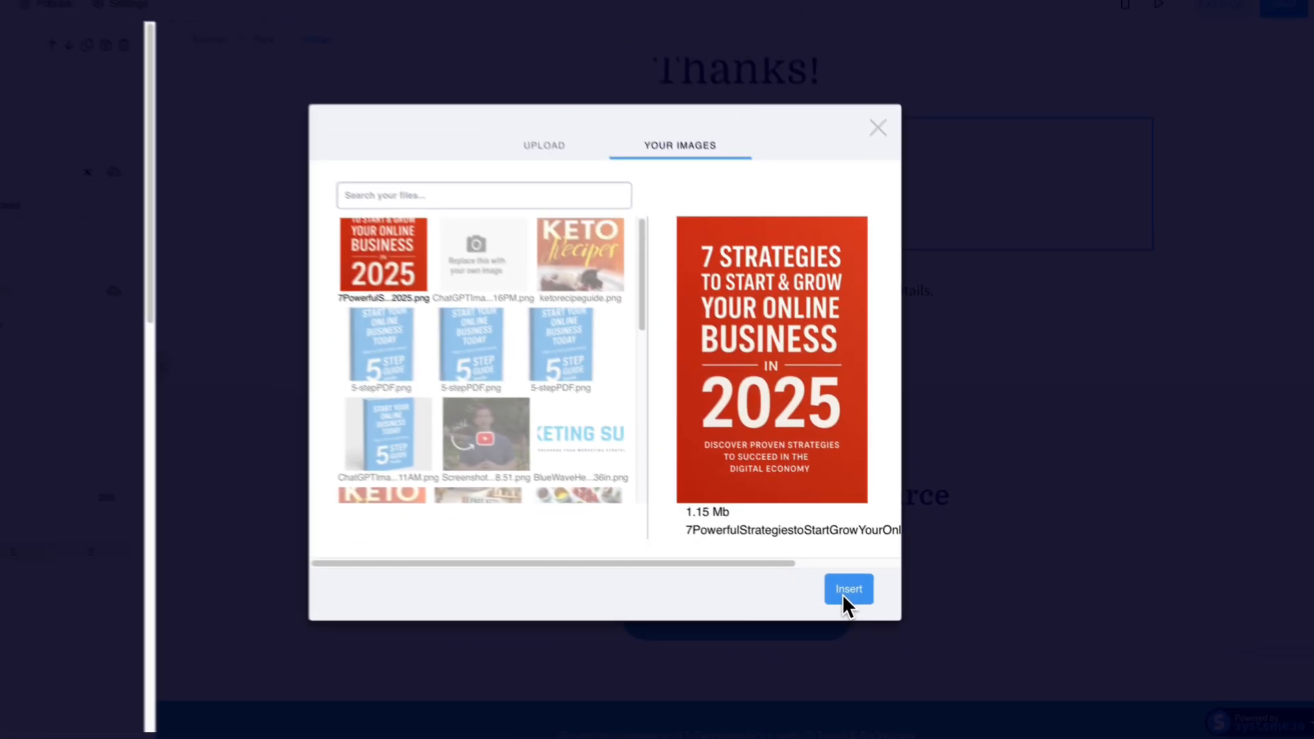
left_click(730, 552)
left_click(725, 510)
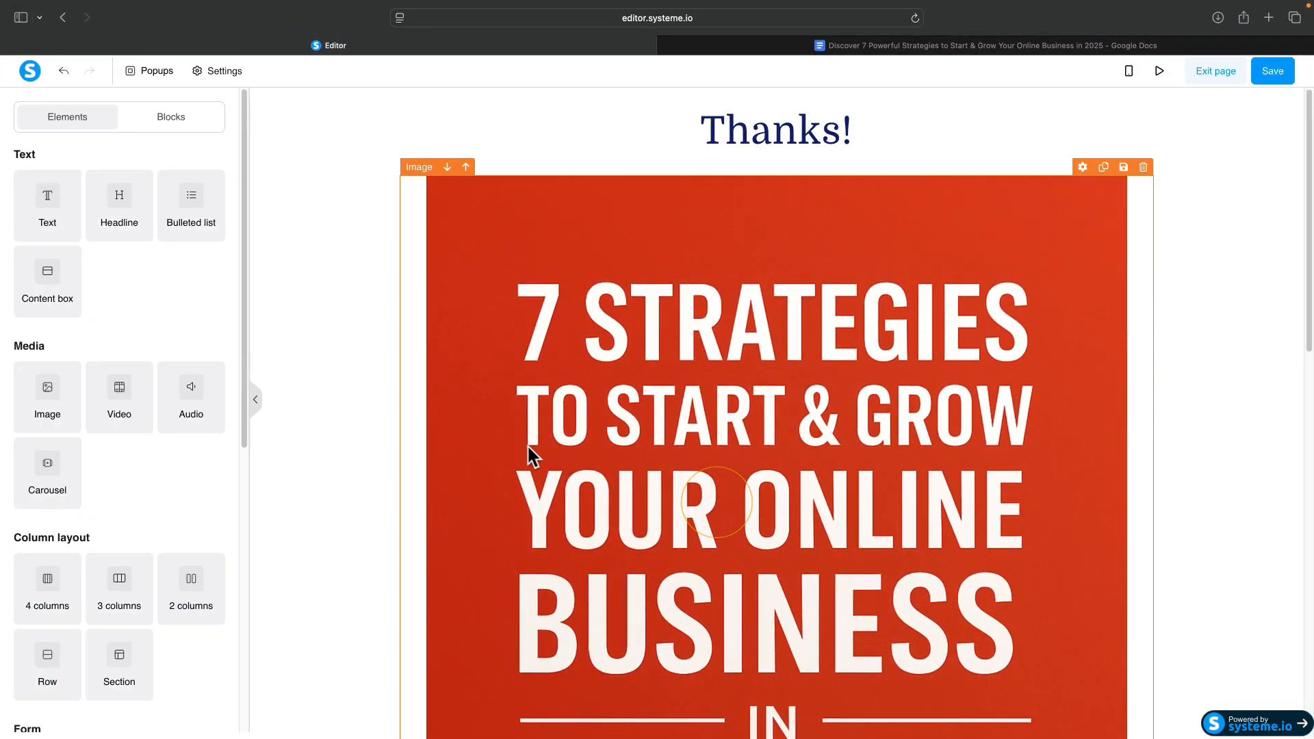
left_click(512, 353)
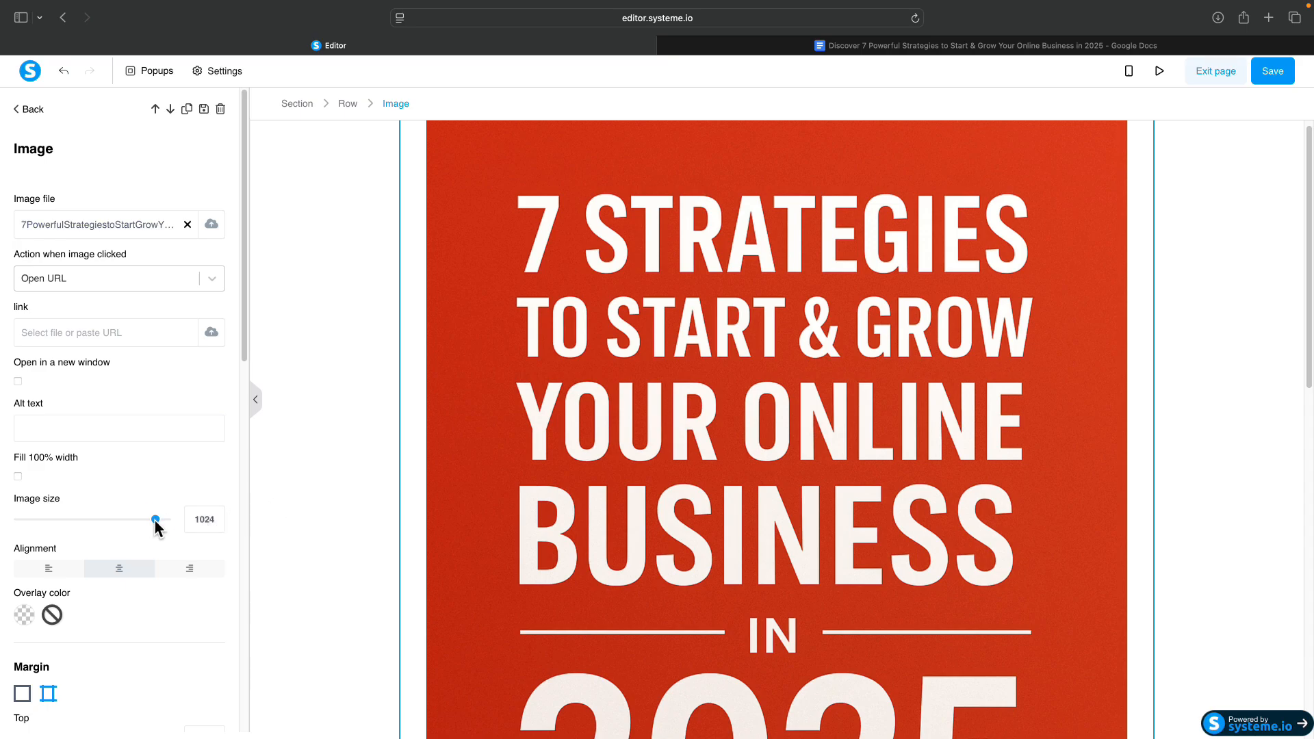
left_click_drag(155, 521, 68, 527)
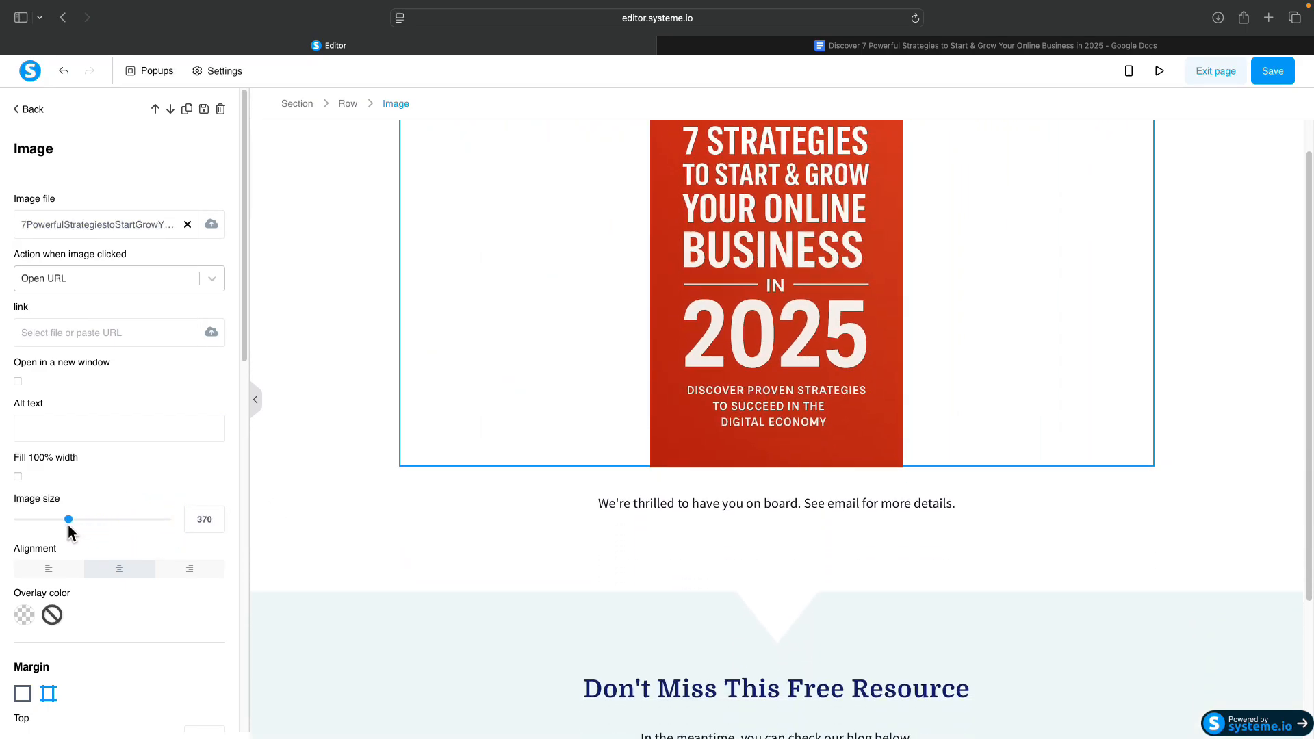
left_click(464, 540)
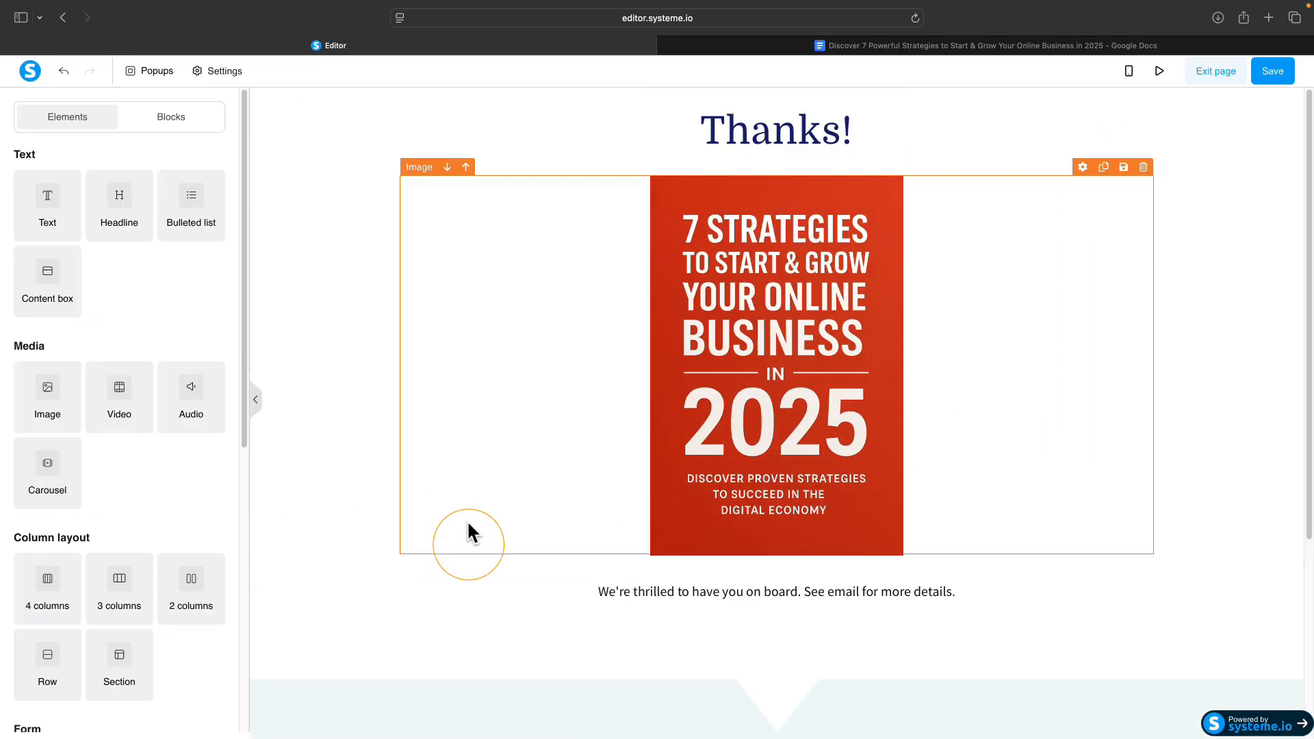
left_click(902, 46)
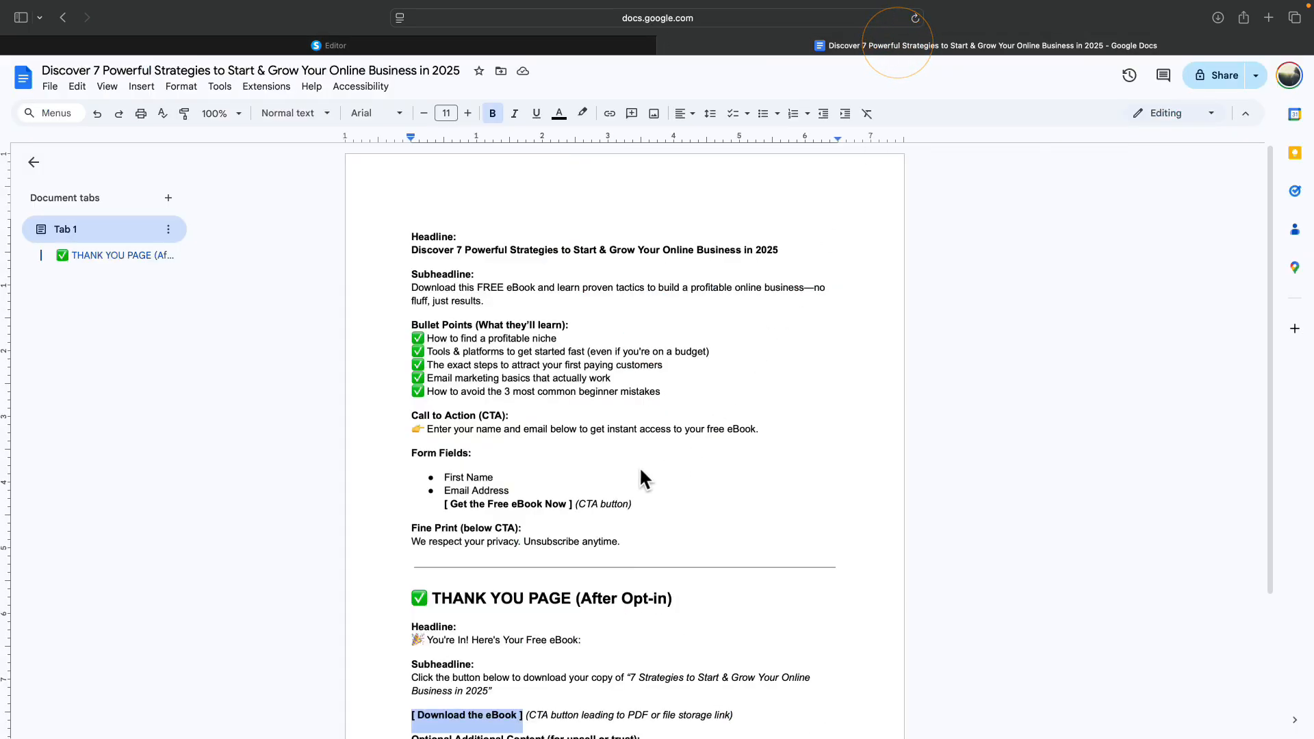
Replace the Thanks! headline with '🎉 You're In! Here's Your Free eBook:' copied from the doc.
scroll(568, 486, "down", 5)
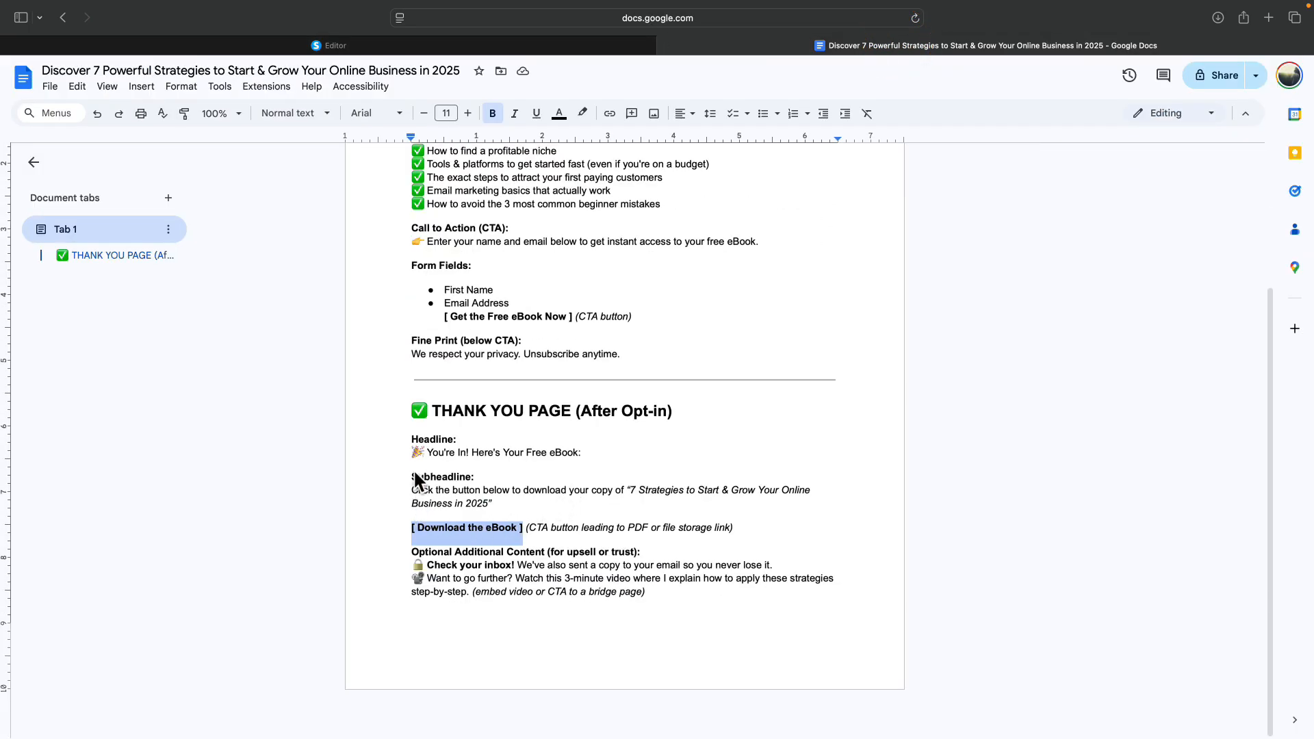
left_click_drag(410, 453, 618, 451)
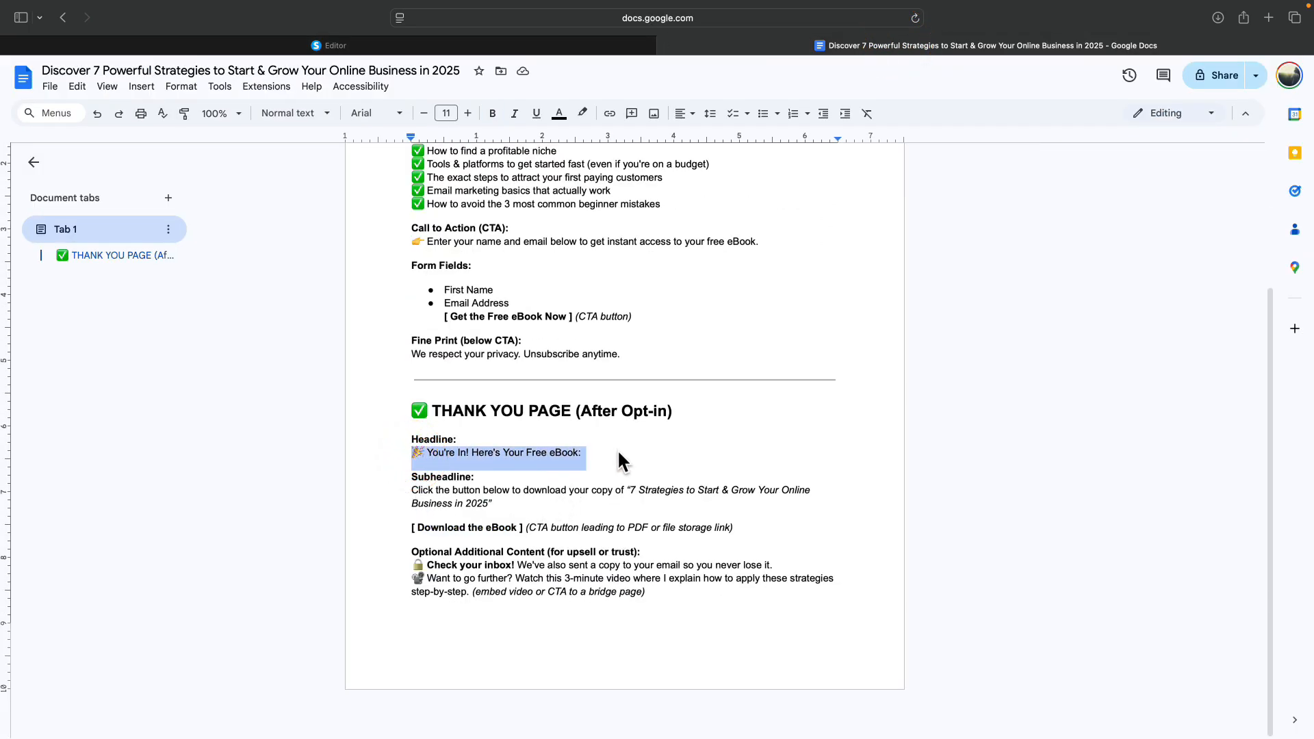
key("super+c")
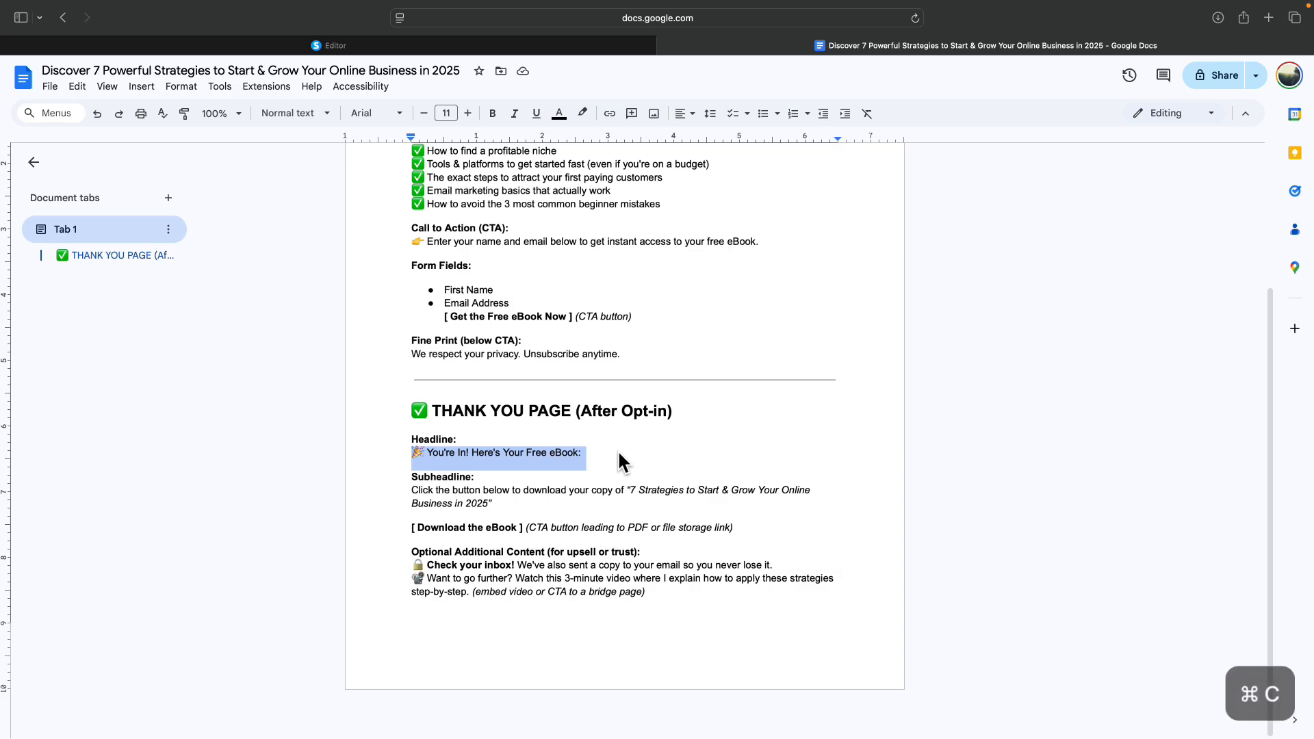
left_click(448, 45)
left_click(719, 126)
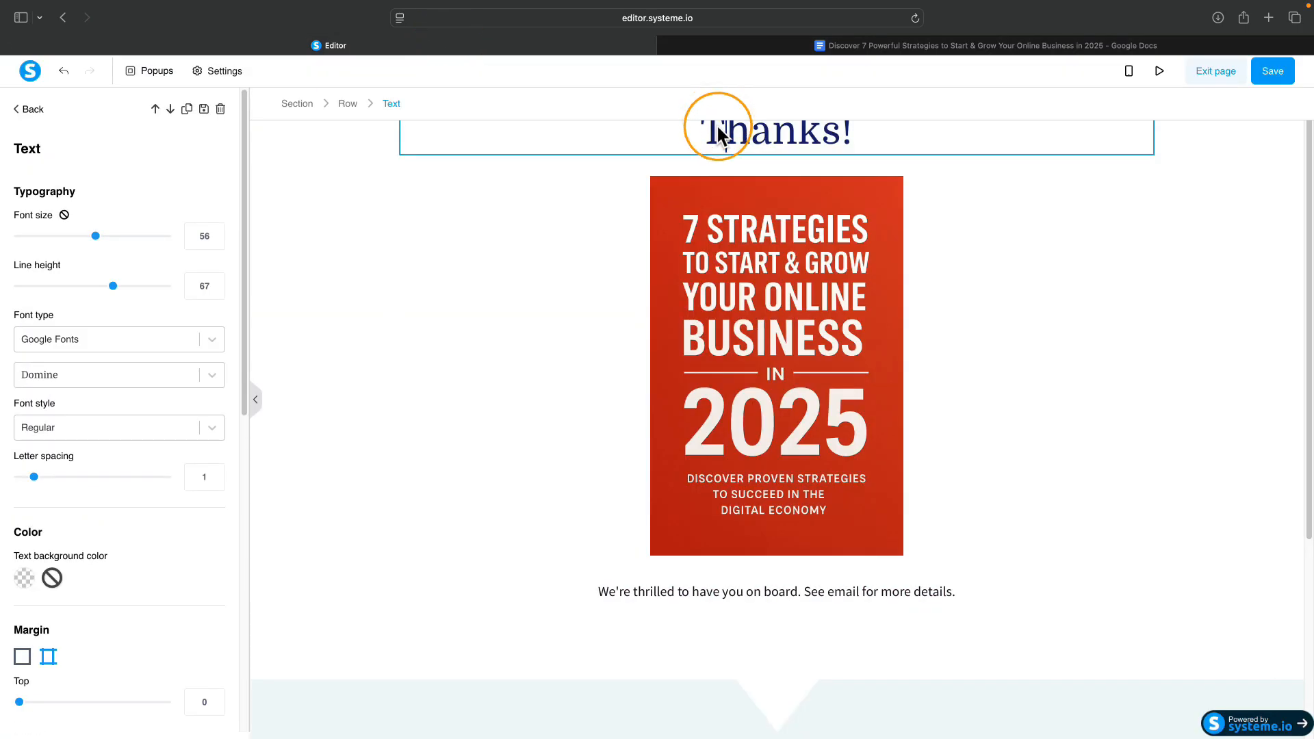
key("super+a")
key("super+v")
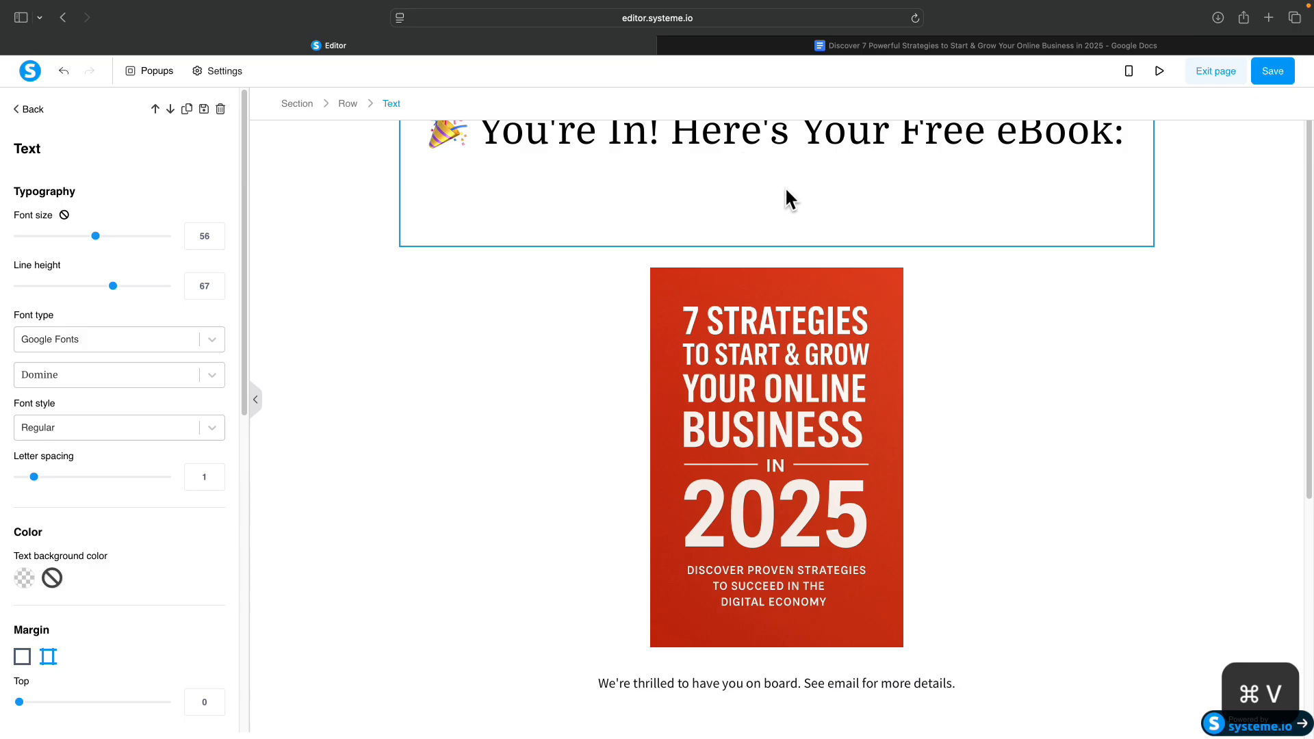
key("BackSpace")
key("BackSpace")
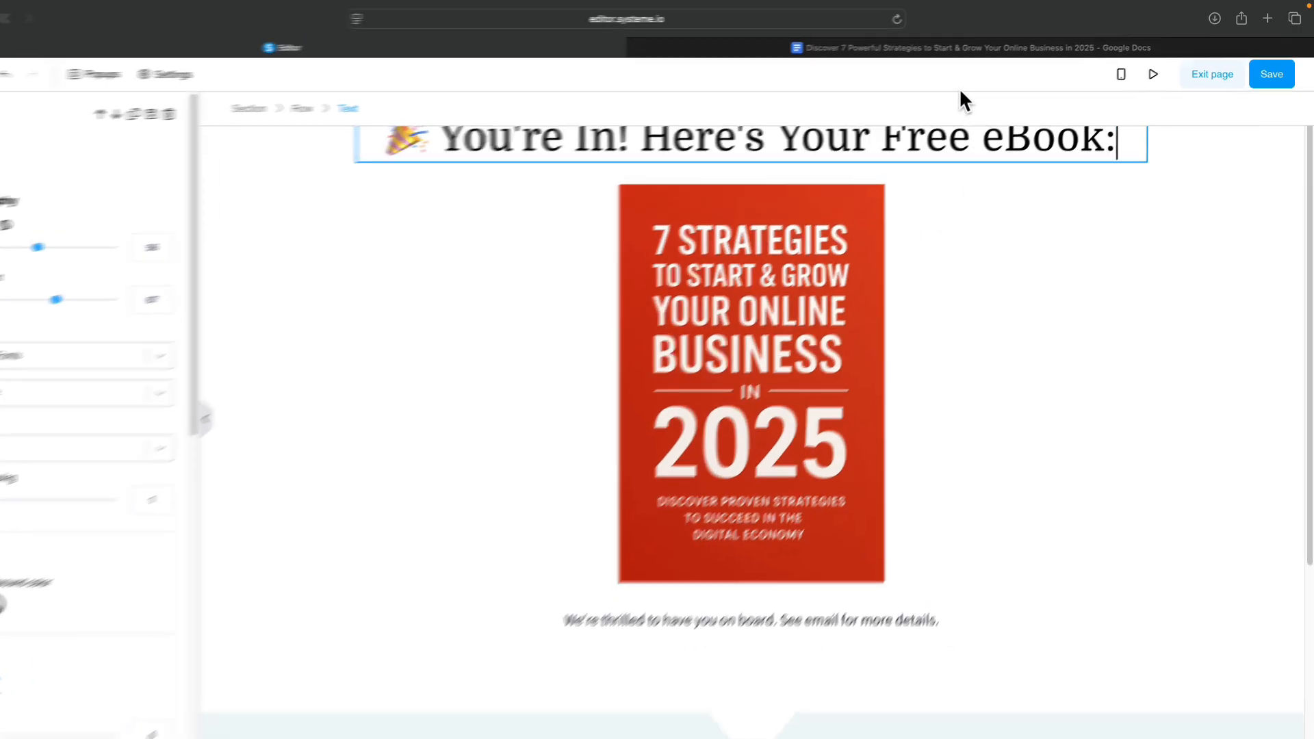
Copy the thank-you subheadline sentence from the Google Doc and select the welcome sentence under the cover.
left_click(958, 47)
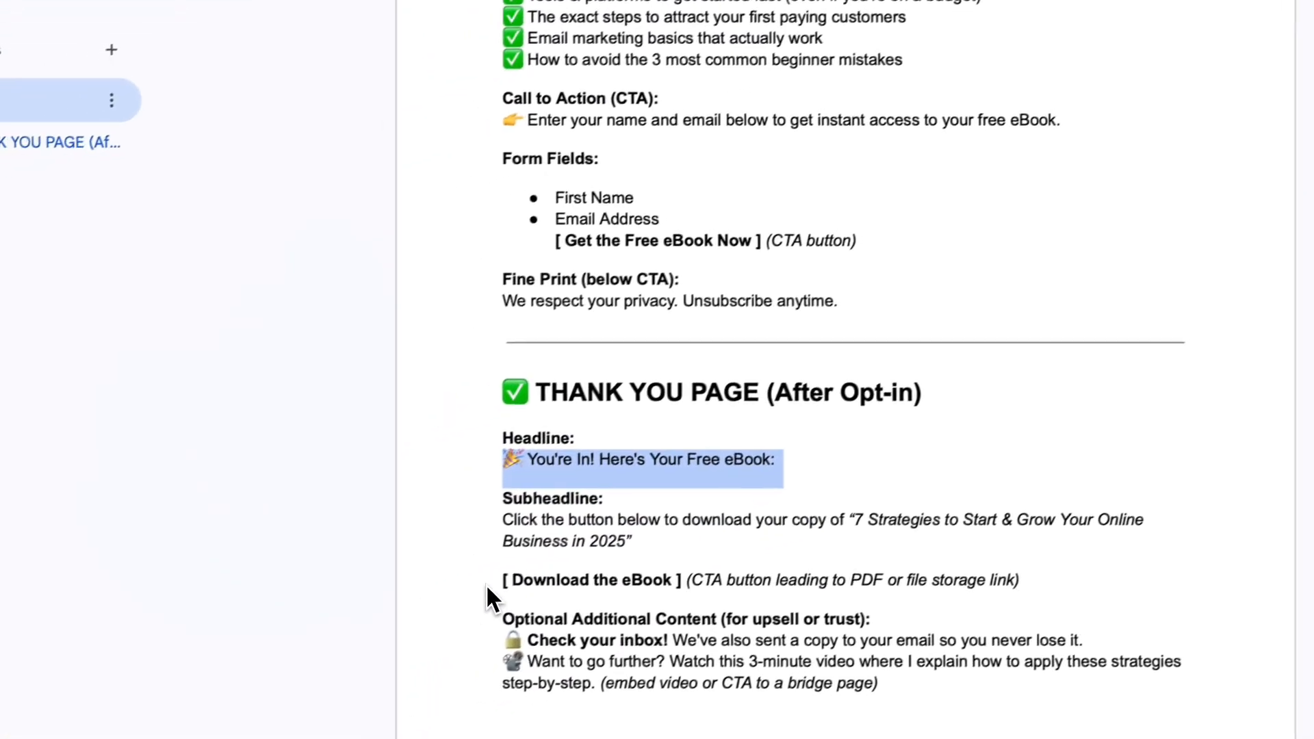
left_click_drag(547, 569, 610, 575)
left_click(547, 505)
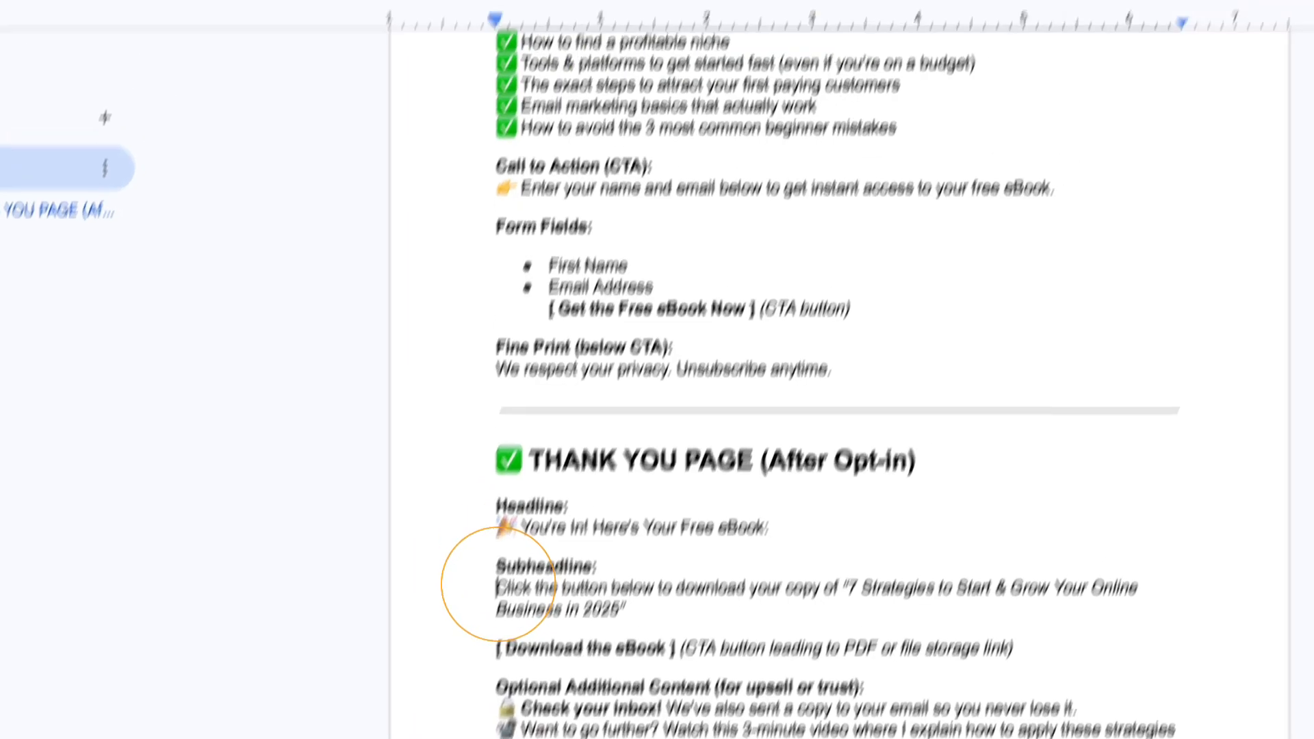
left_click(613, 43)
left_click(1035, 49)
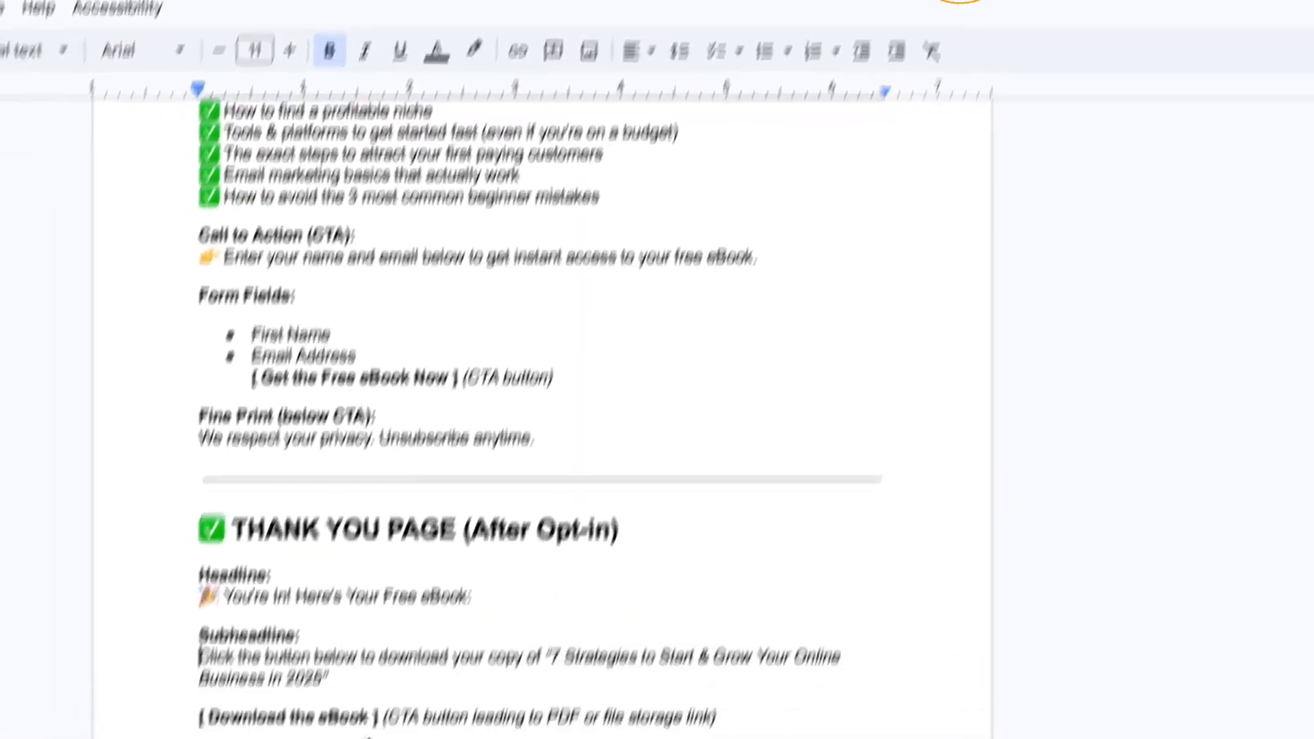
left_click_drag(199, 657, 742, 659)
left_click_drag(893, 466, 786, 501)
key("super+c")
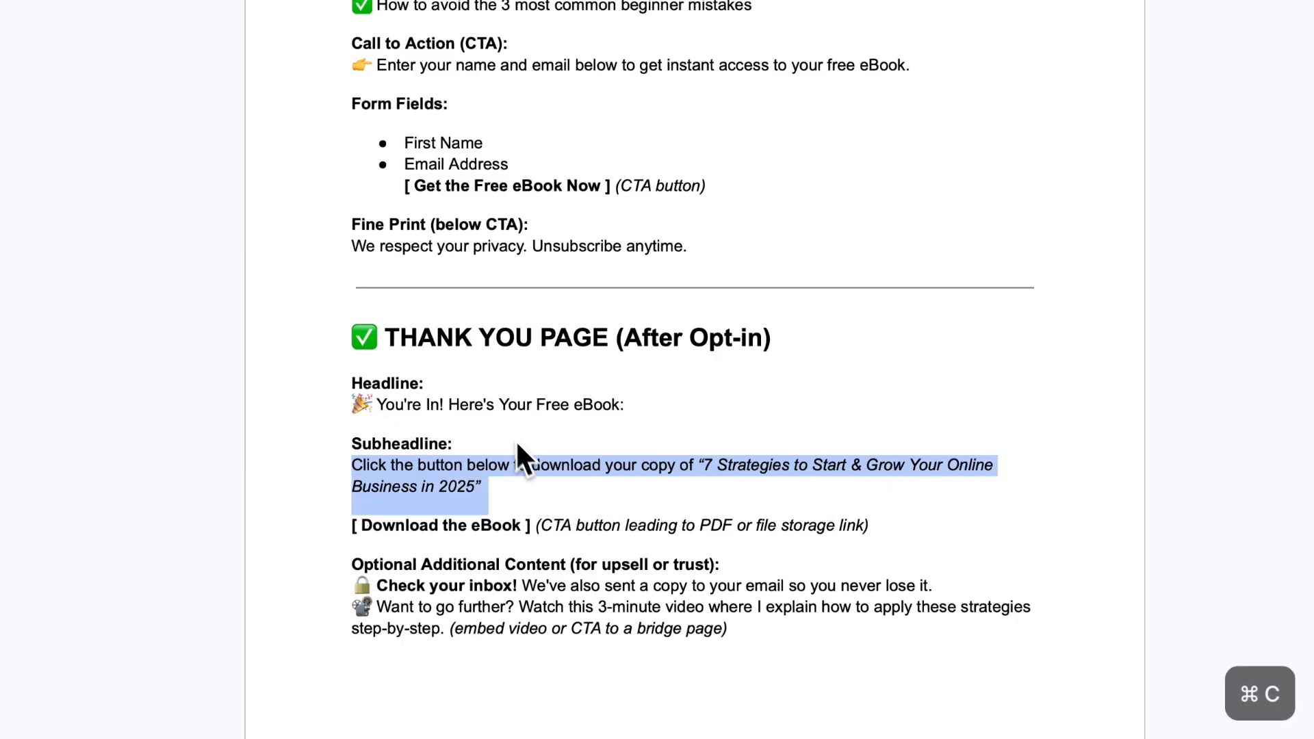
left_click(471, 55)
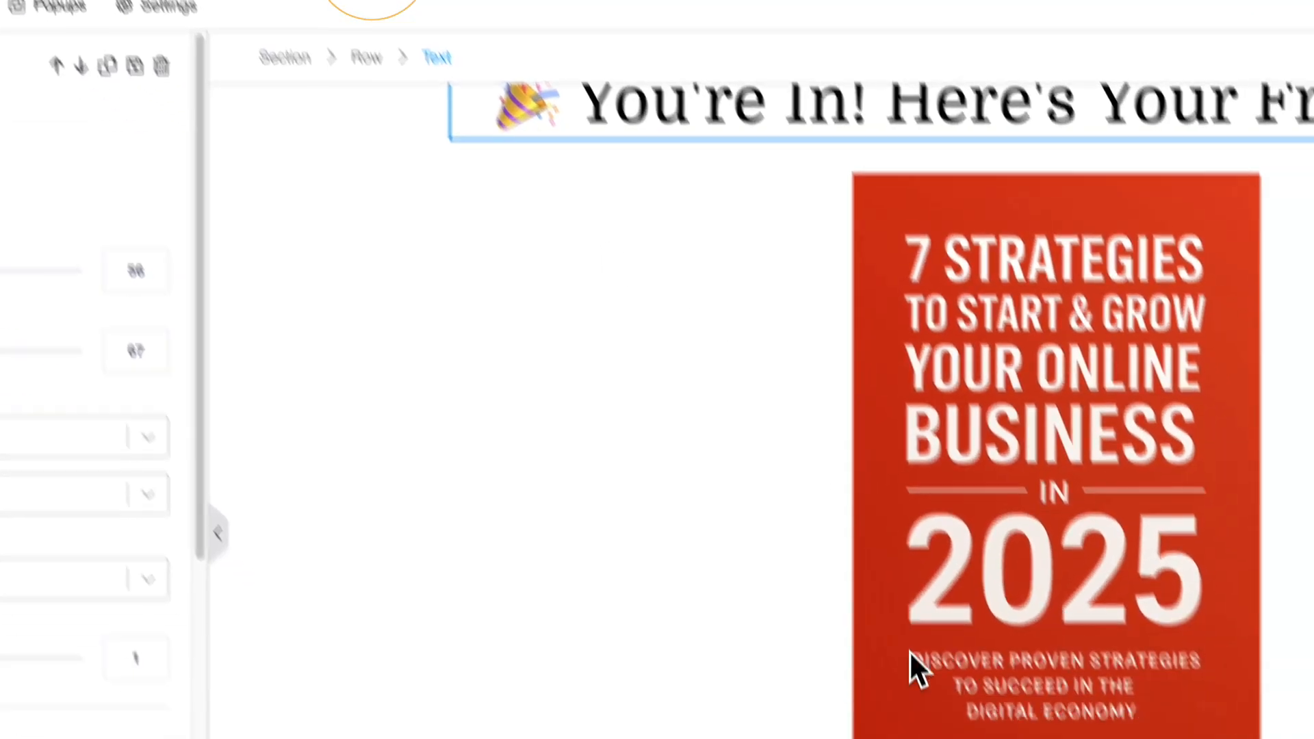
left_click(674, 572)
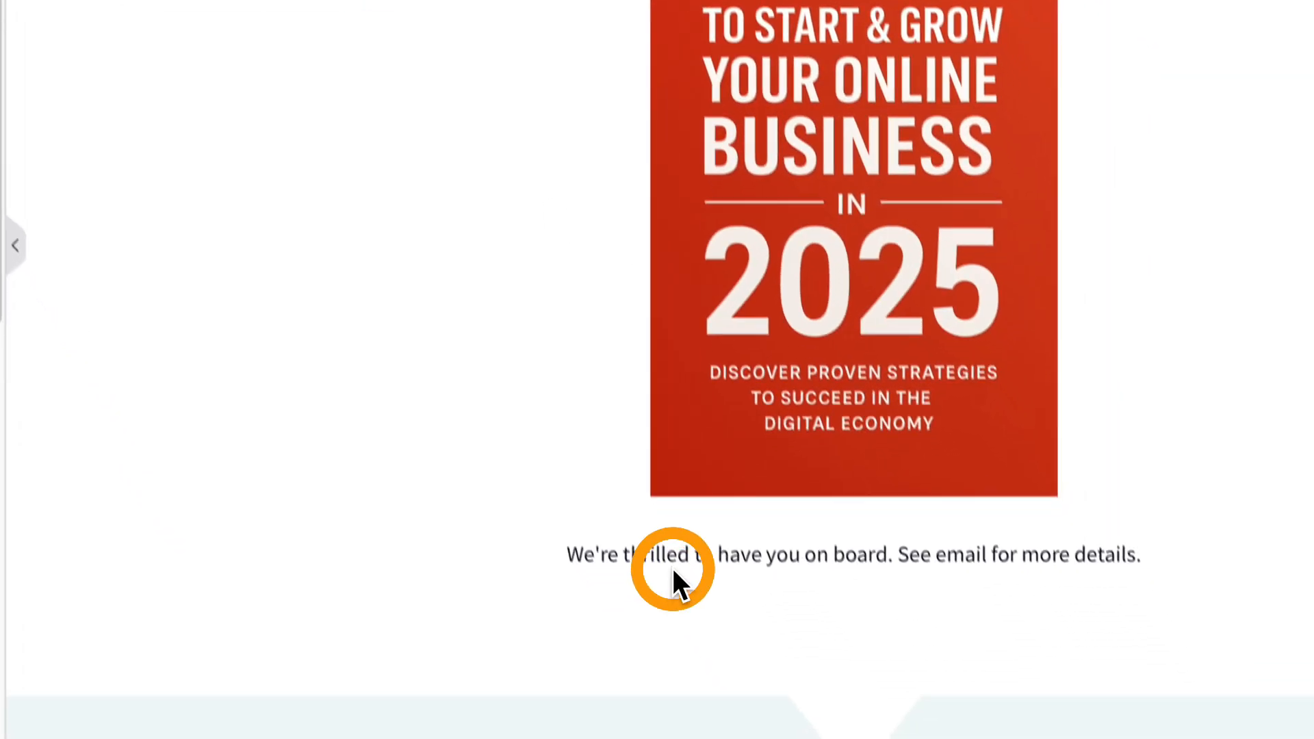
Paste the sentence inviting visitors to download '7 Strategies…in 2025' over the welcome text, then drag See Blog Posts upward.
key("super+a")
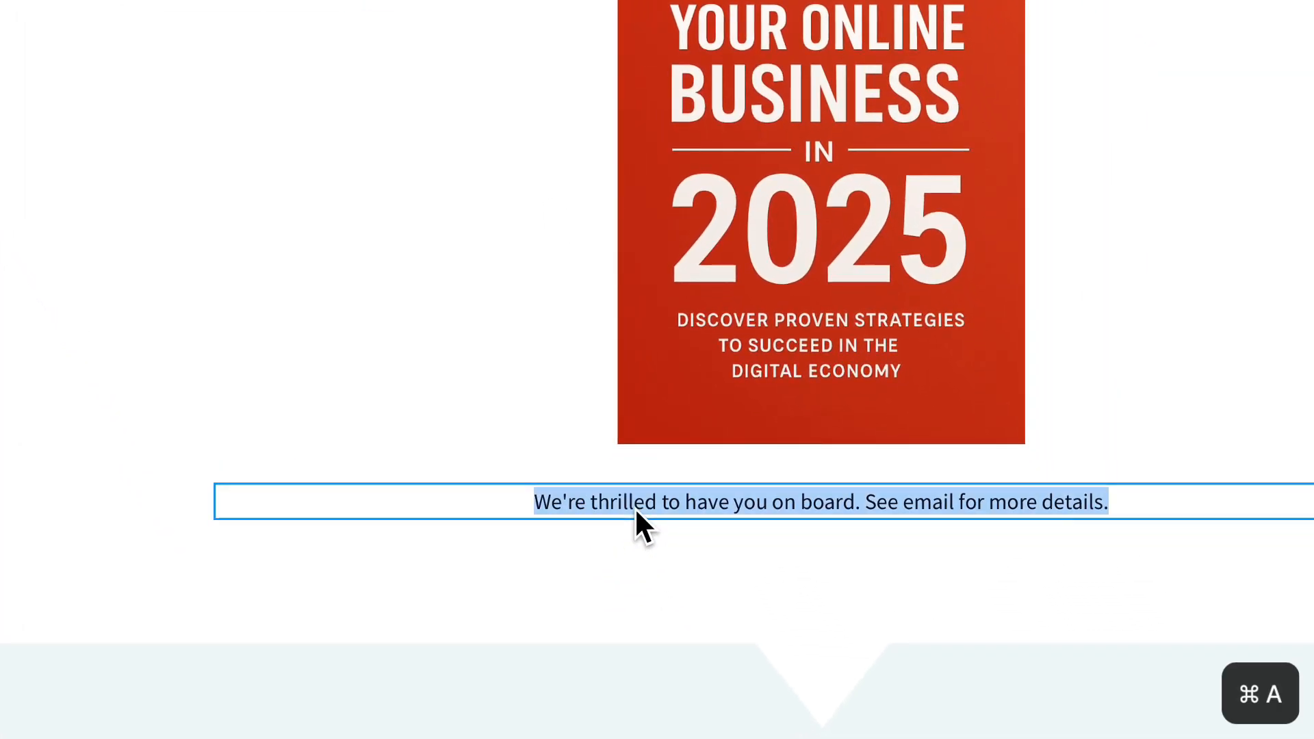
key("super+v")
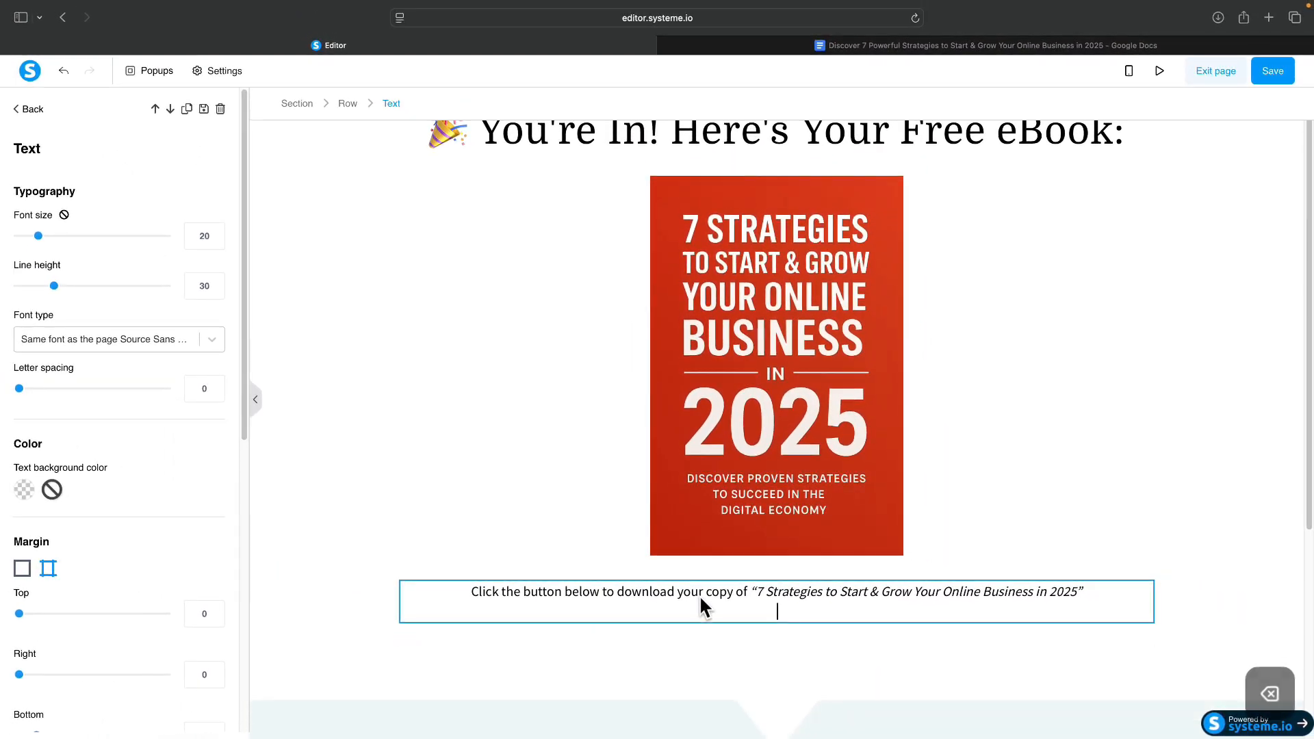
key("BackSpace")
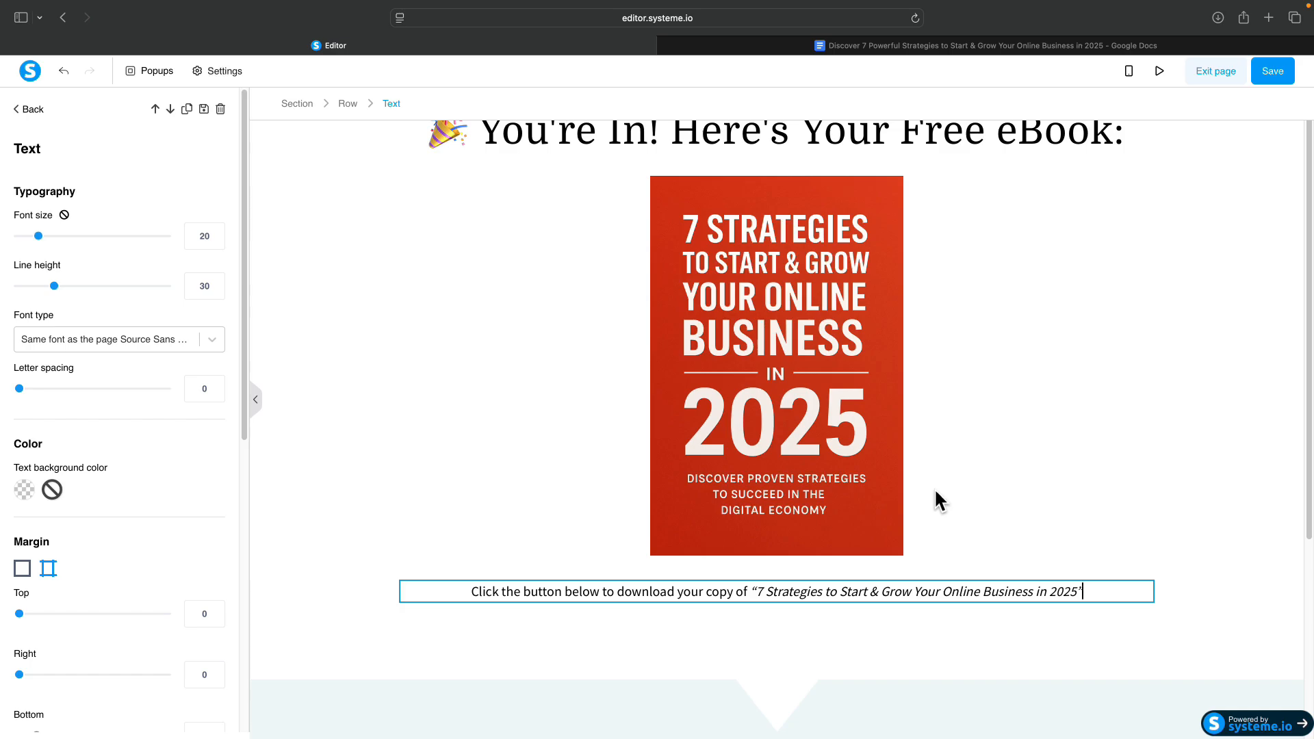
left_click(979, 444)
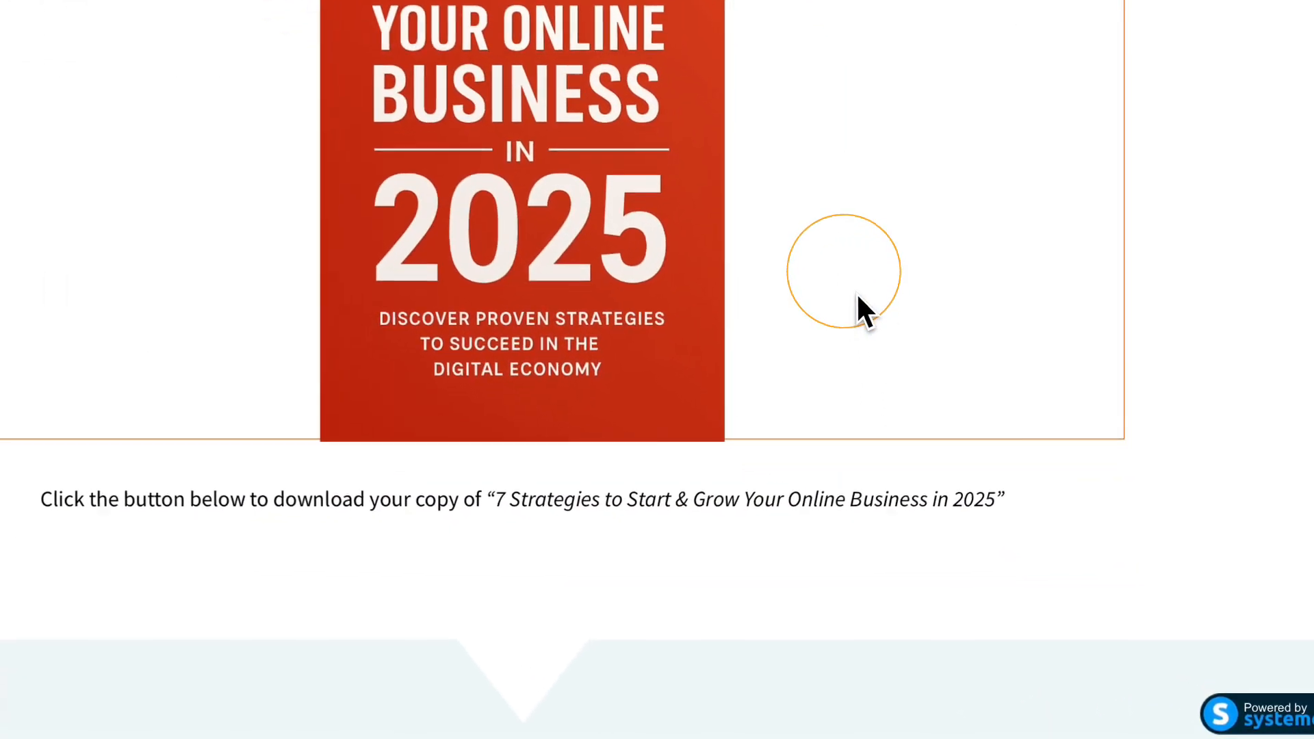
scroll(984, 453, "down", 4)
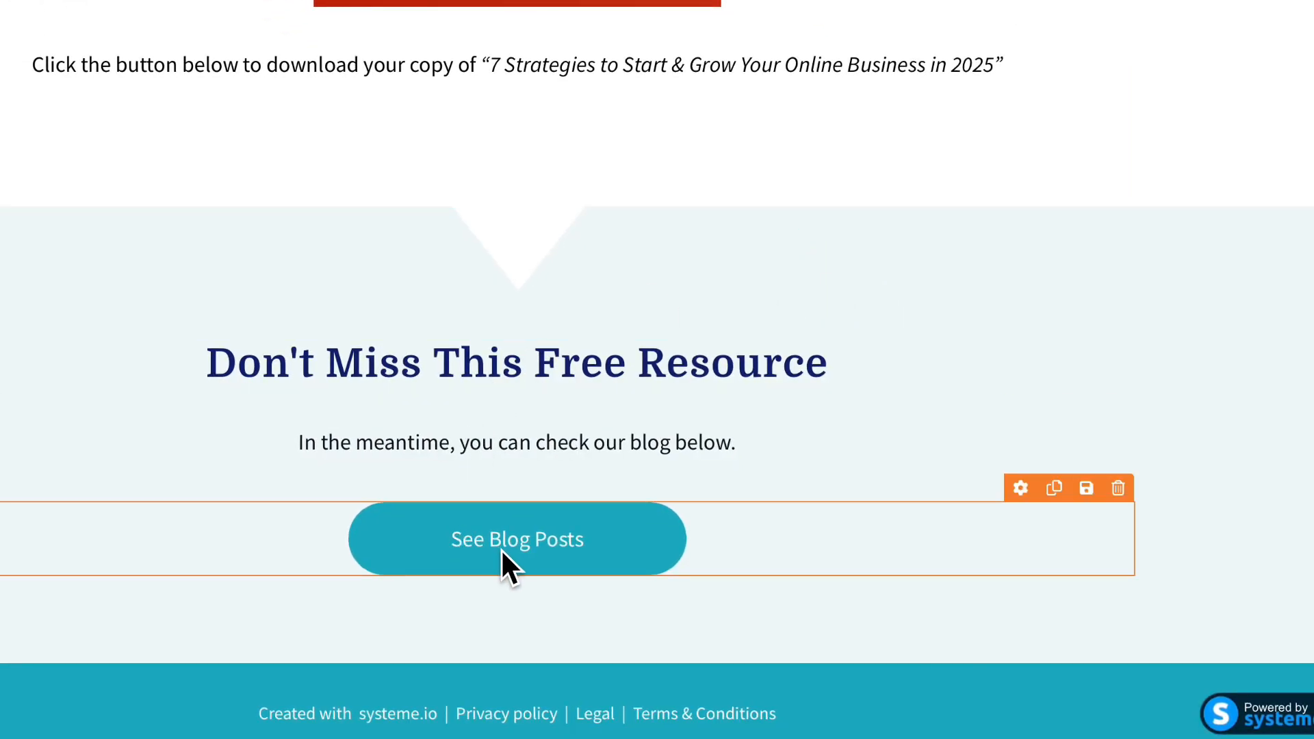
left_click_drag(501, 550, 487, 104)
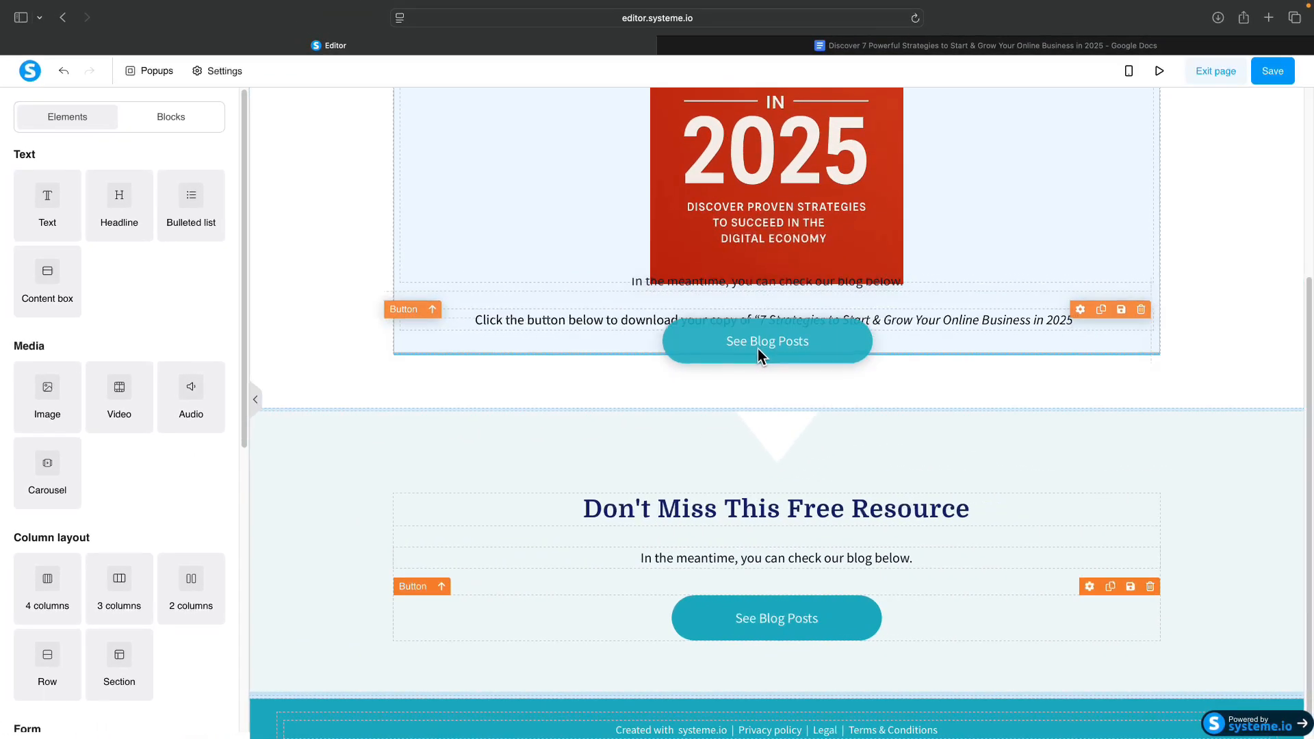
Drop the See Blog Posts button below the download sentence and delete the Don't Miss This Free Resource section.
left_click_drag(757, 350, 757, 350)
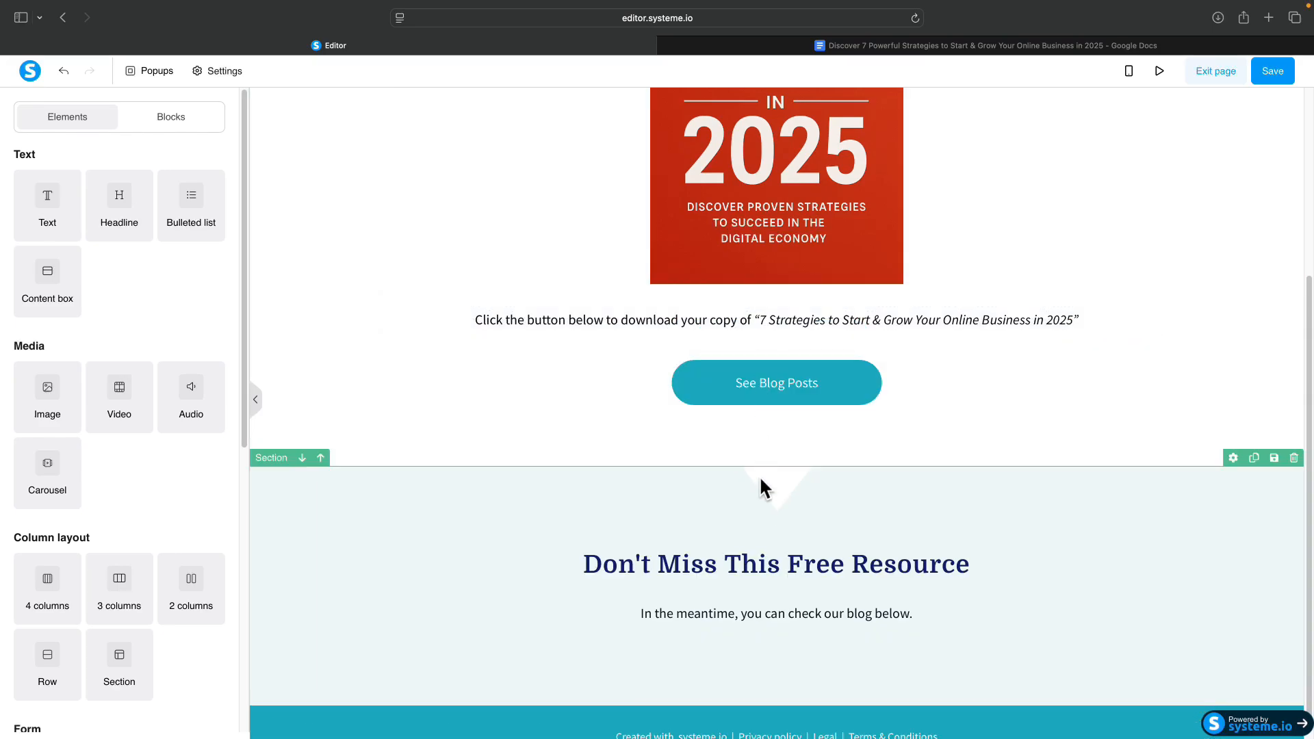
scroll(768, 519, "down", 1)
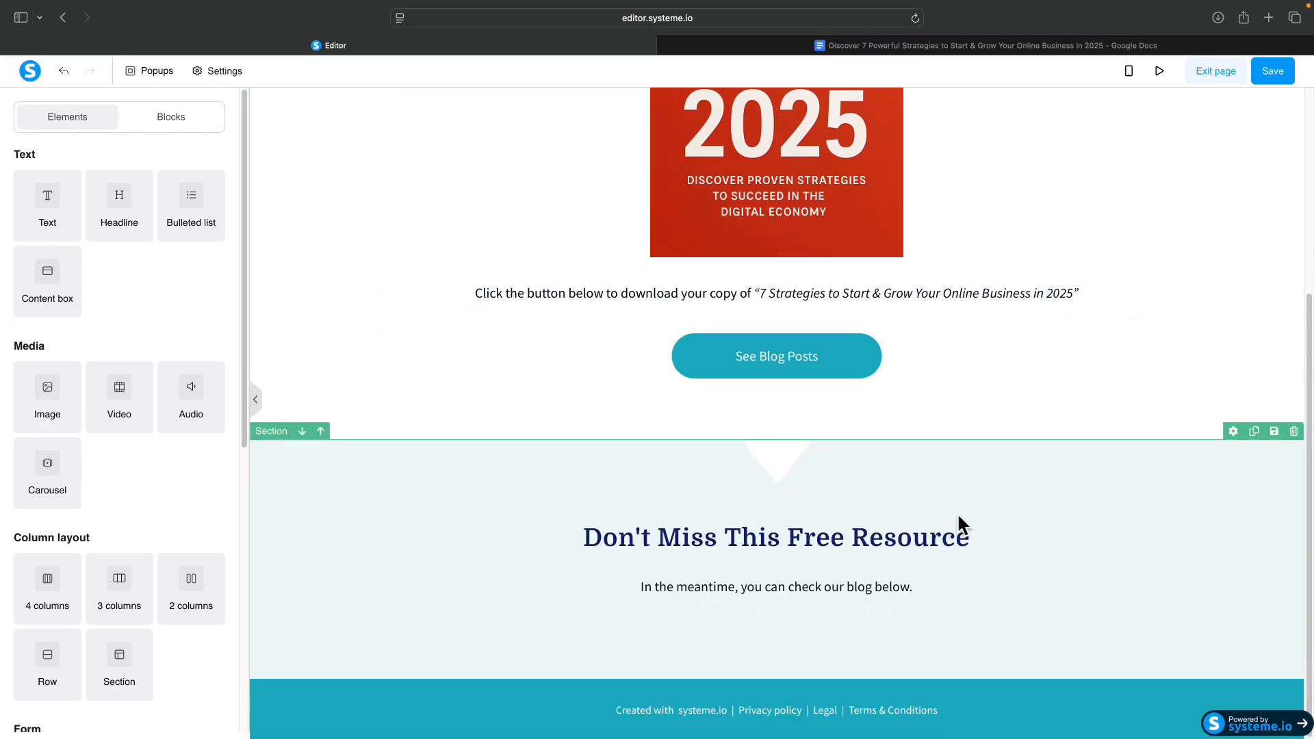
left_click(1293, 432)
left_click(782, 389)
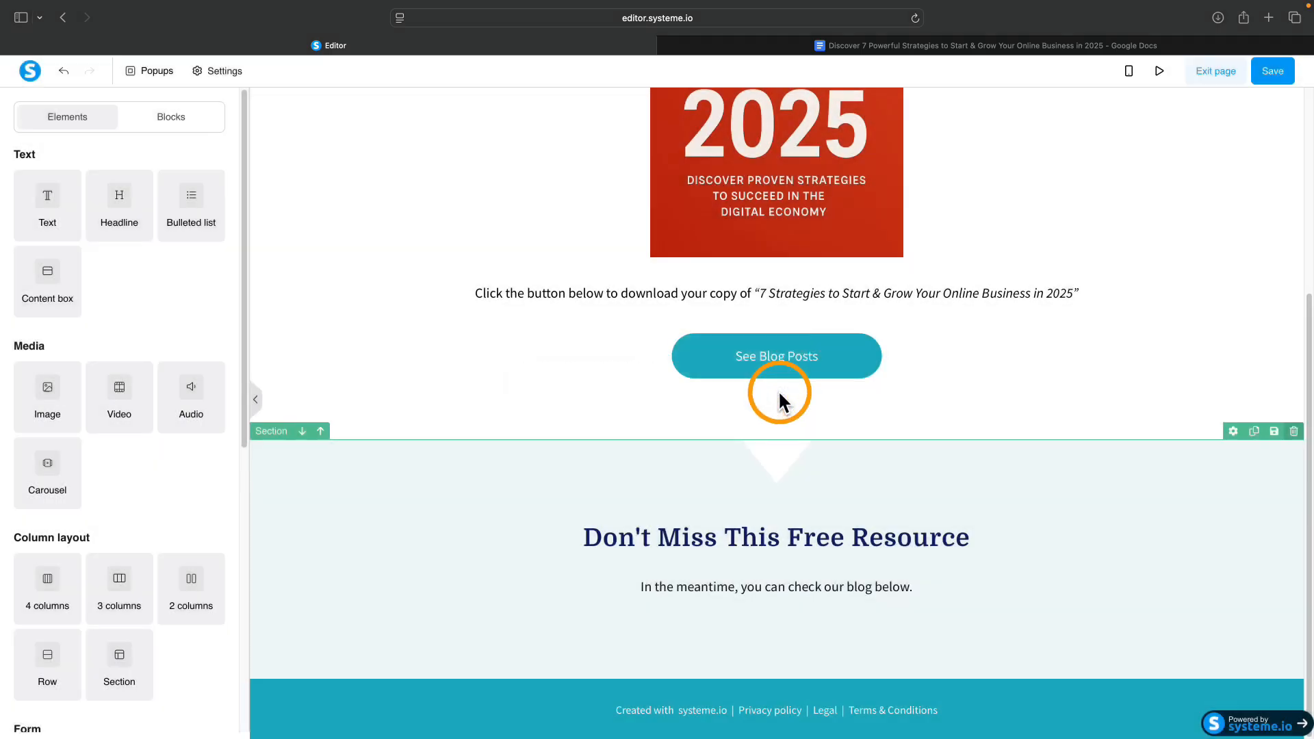
left_click(841, 581)
Copy the '[ Download the eBook ]' button label from the Google Doc.
left_click(804, 46)
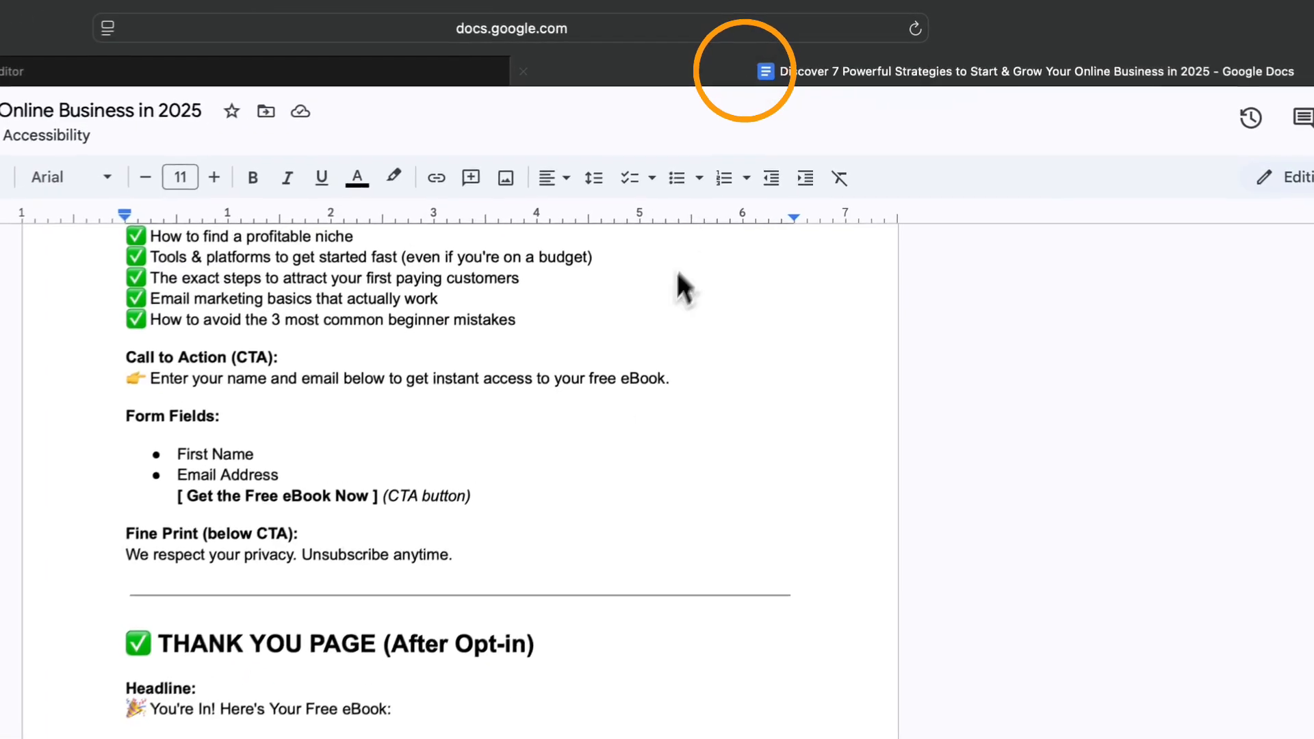
left_click(441, 615)
left_click_drag(442, 615, 597, 616)
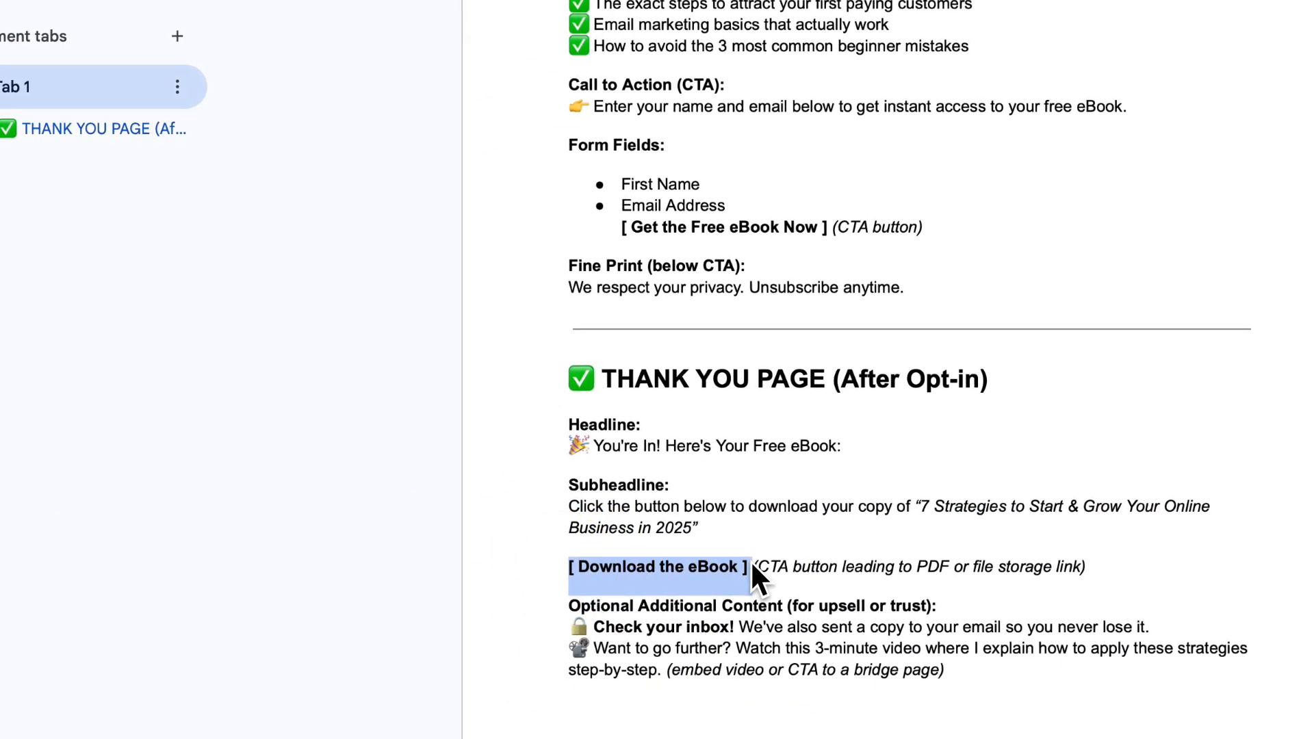
key("super+c")
left_click(376, 44)
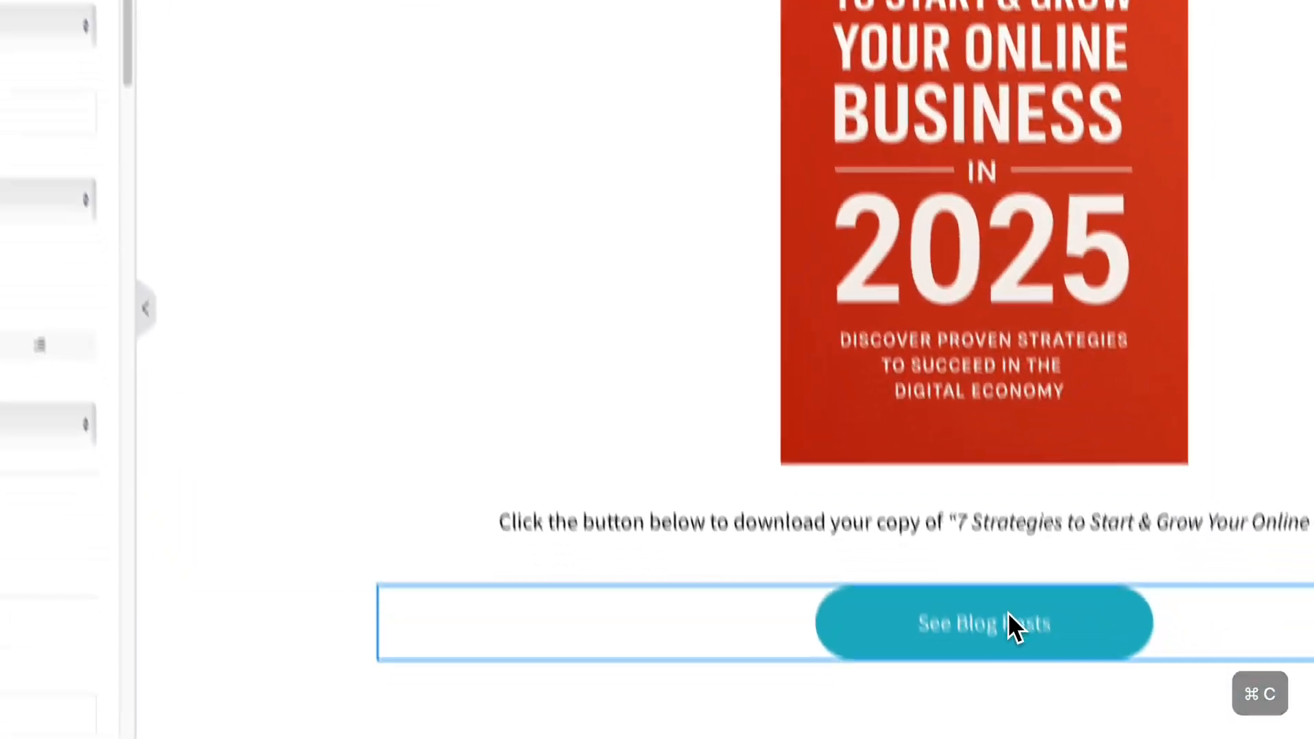
Relabel the See Blog Posts button '[ Download the eBook ]' with font size 28 and a blue background.
left_click(1003, 620)
left_click(1054, 620)
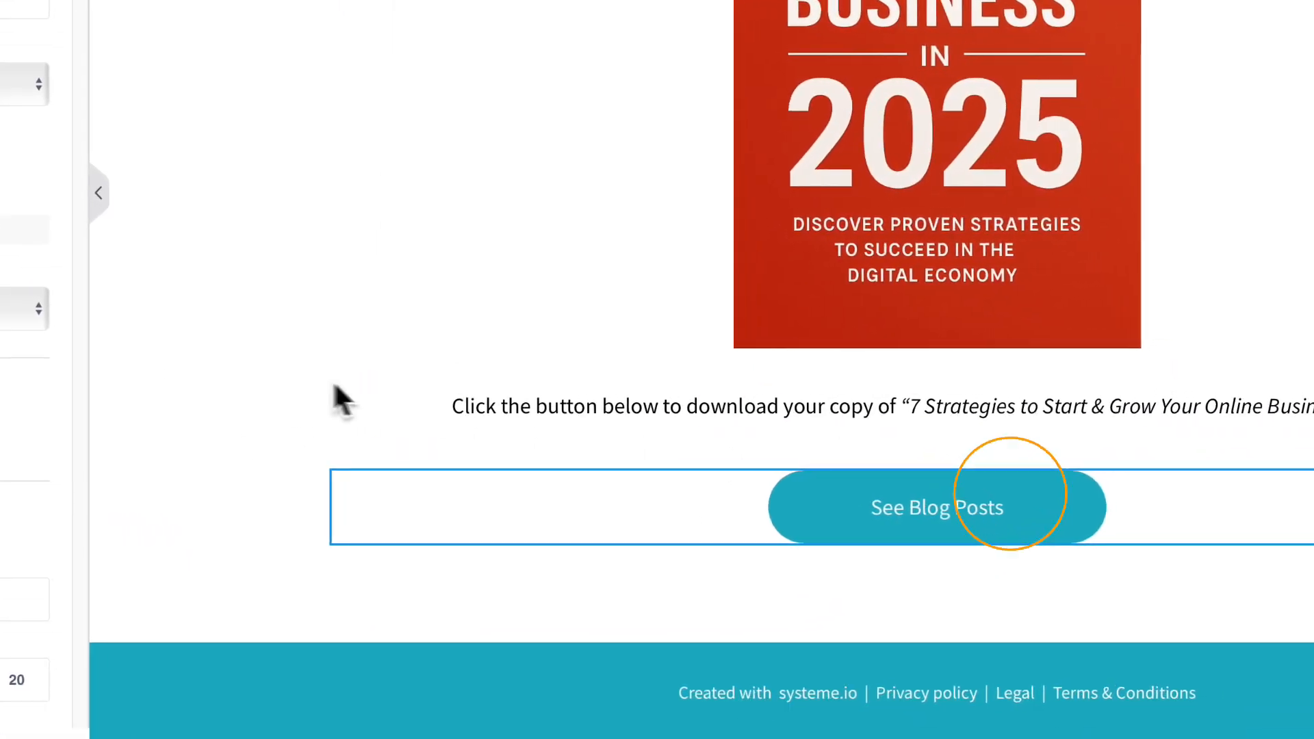
left_click_drag(162, 253, 22, 258)
key("super+v")
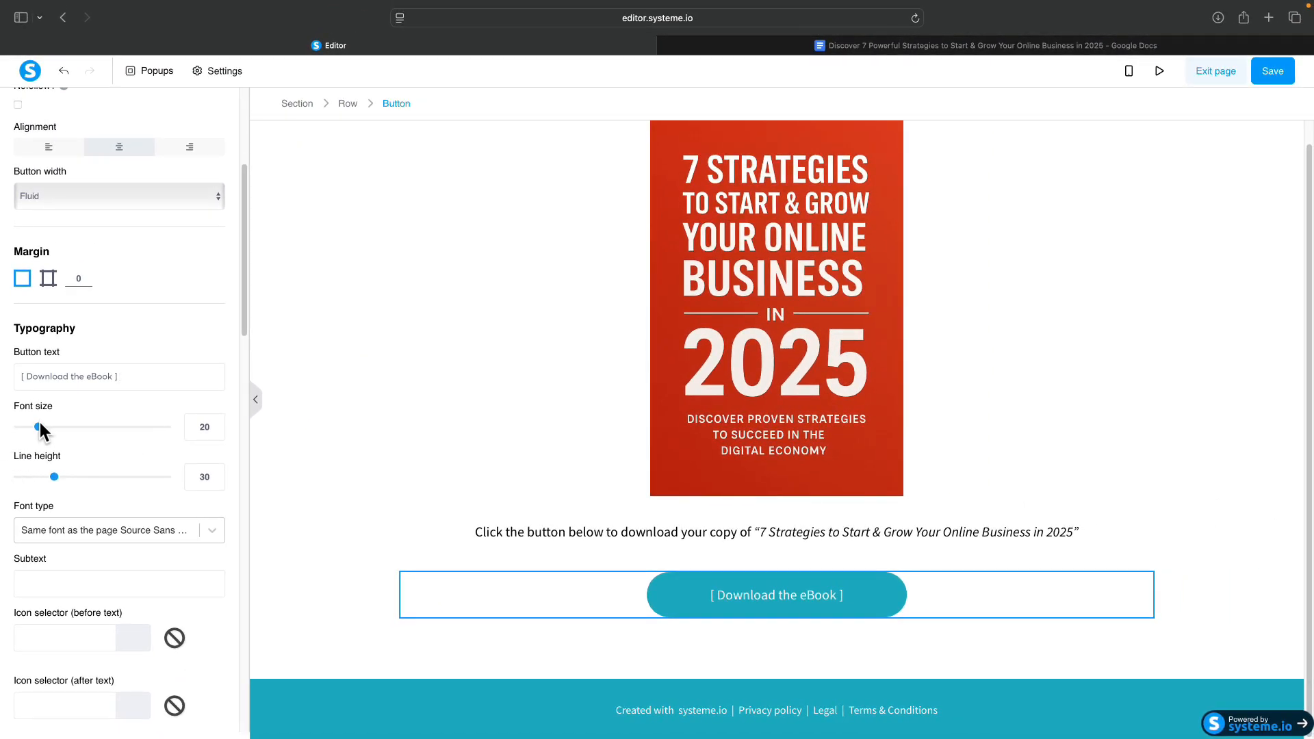
left_click_drag(38, 427, 51, 425)
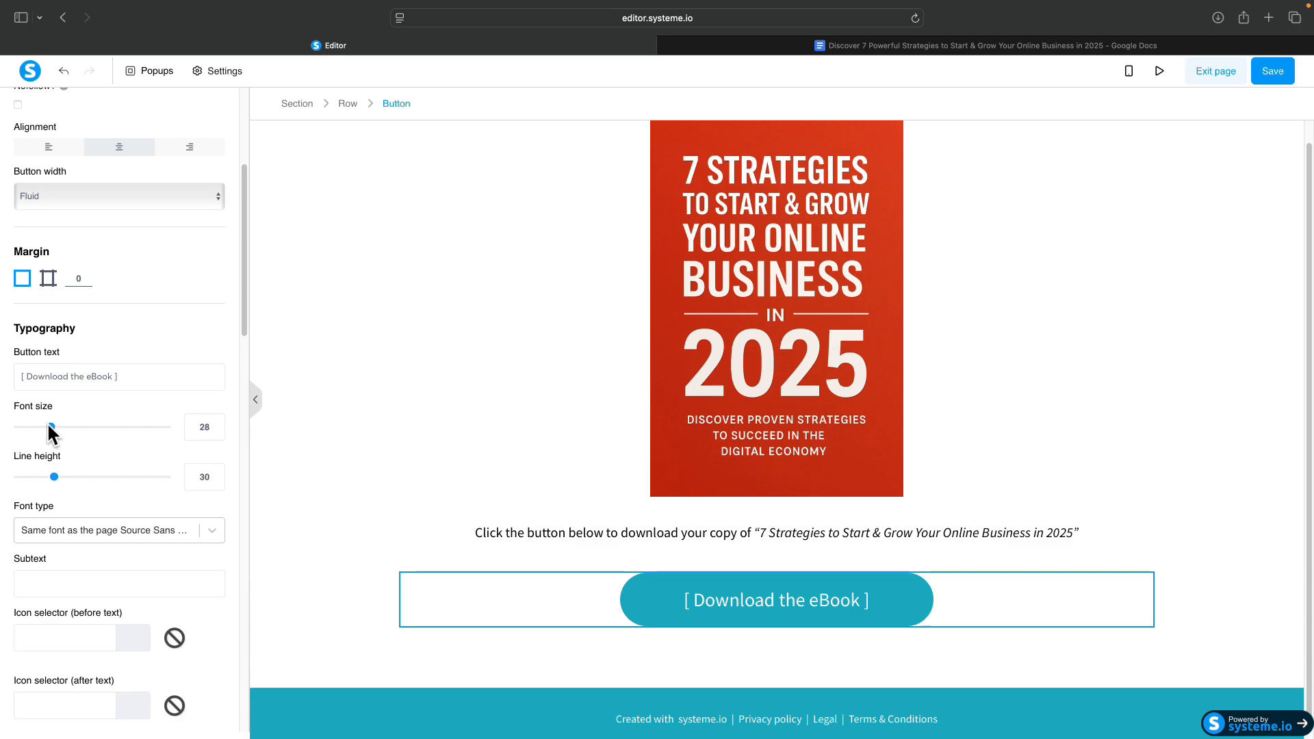
scroll(137, 548, "down", 4)
left_click(28, 577)
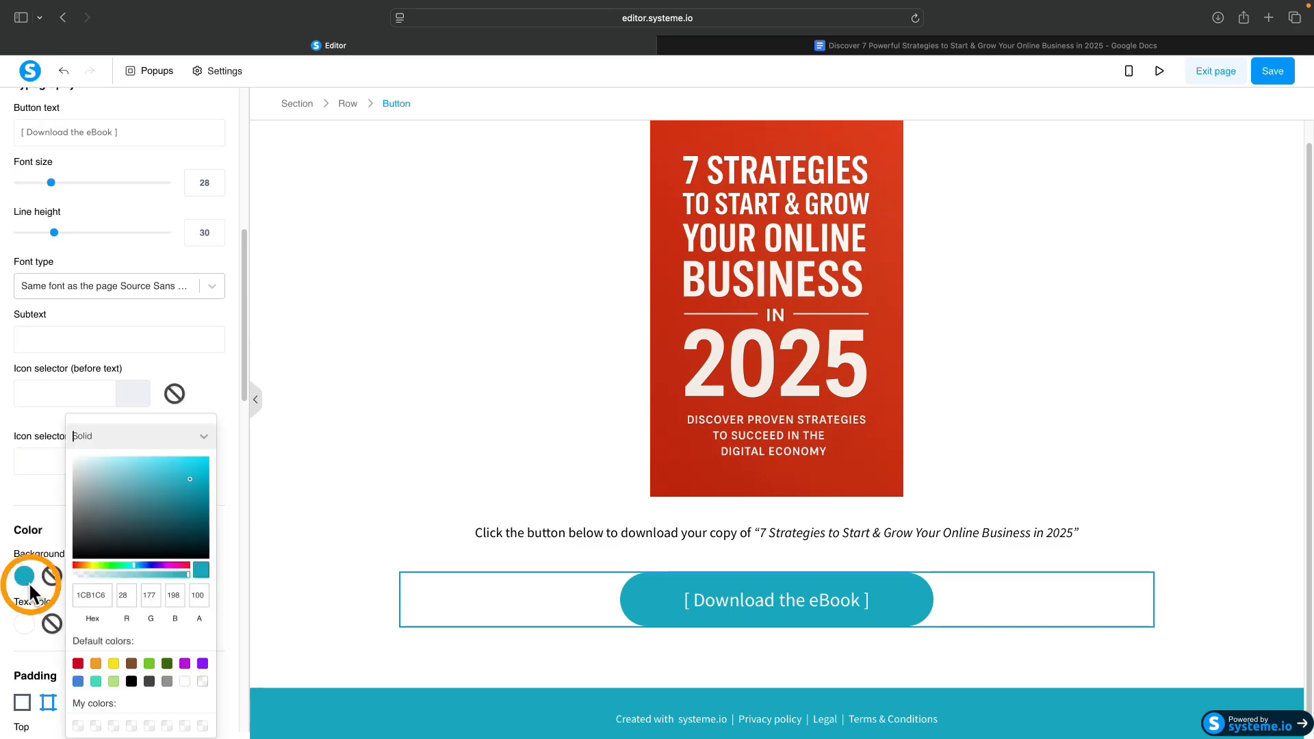
left_click(77, 681)
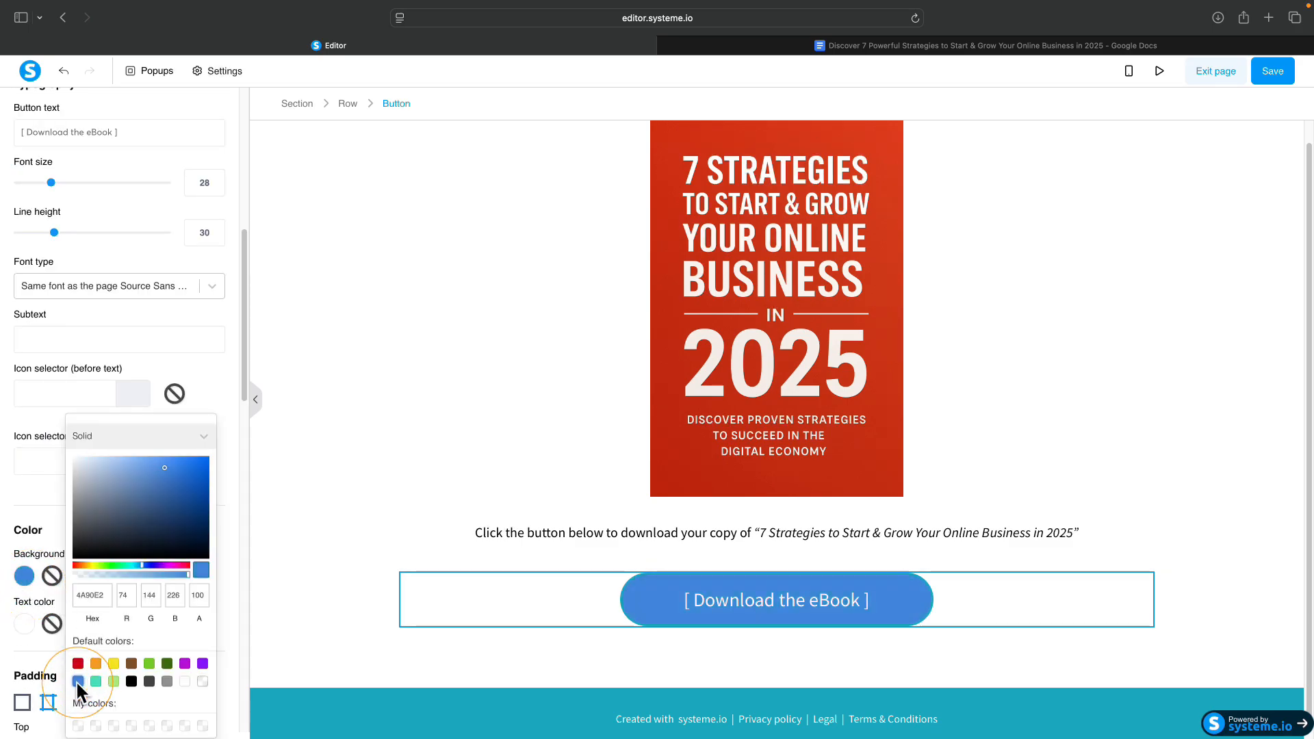
left_click(536, 428)
left_click(709, 610)
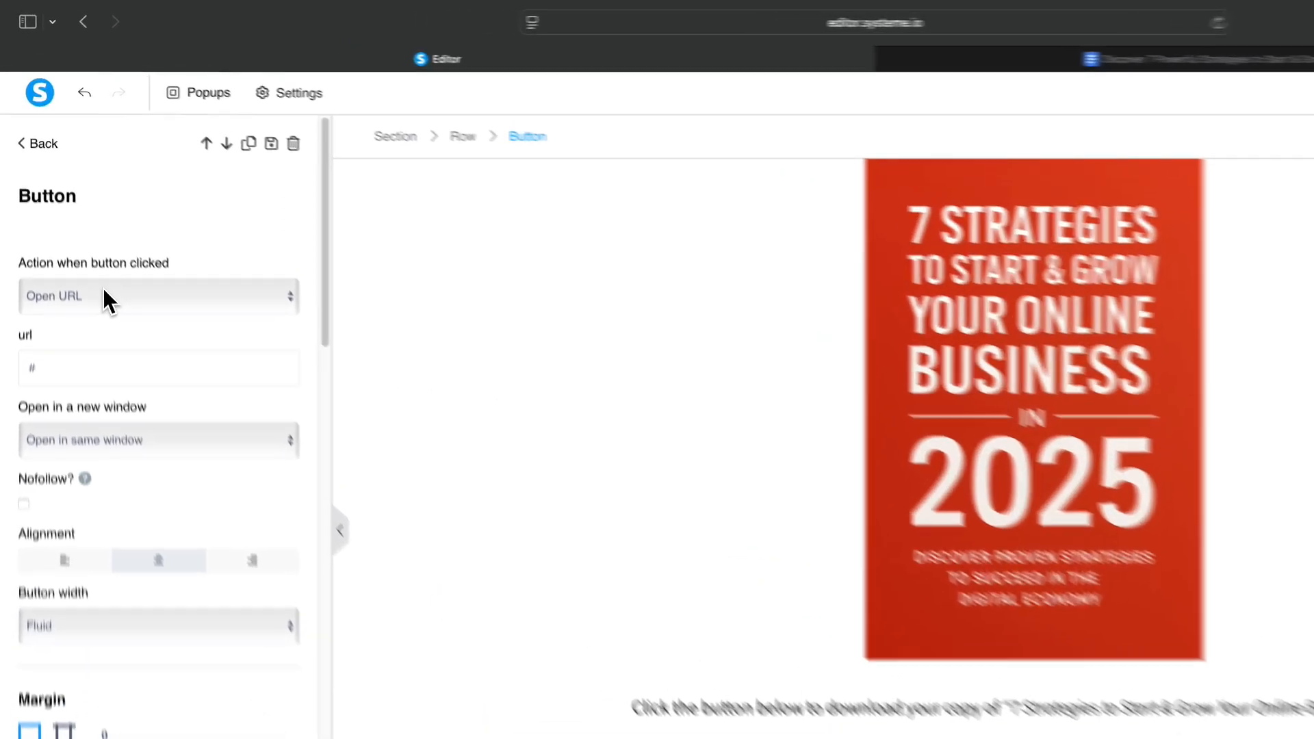
Set the button's action to Download file and attach the 7 Strategies eBook file from Your Files.
left_click(99, 225)
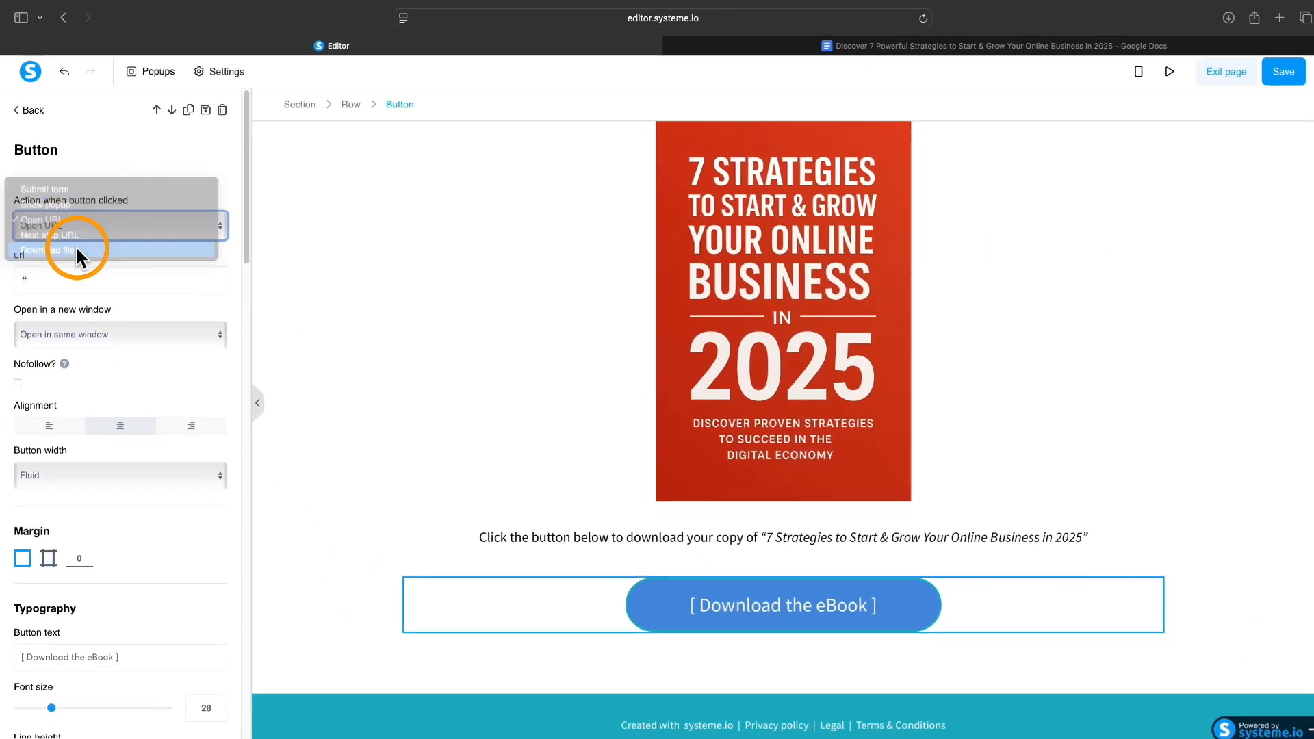
left_click(82, 267)
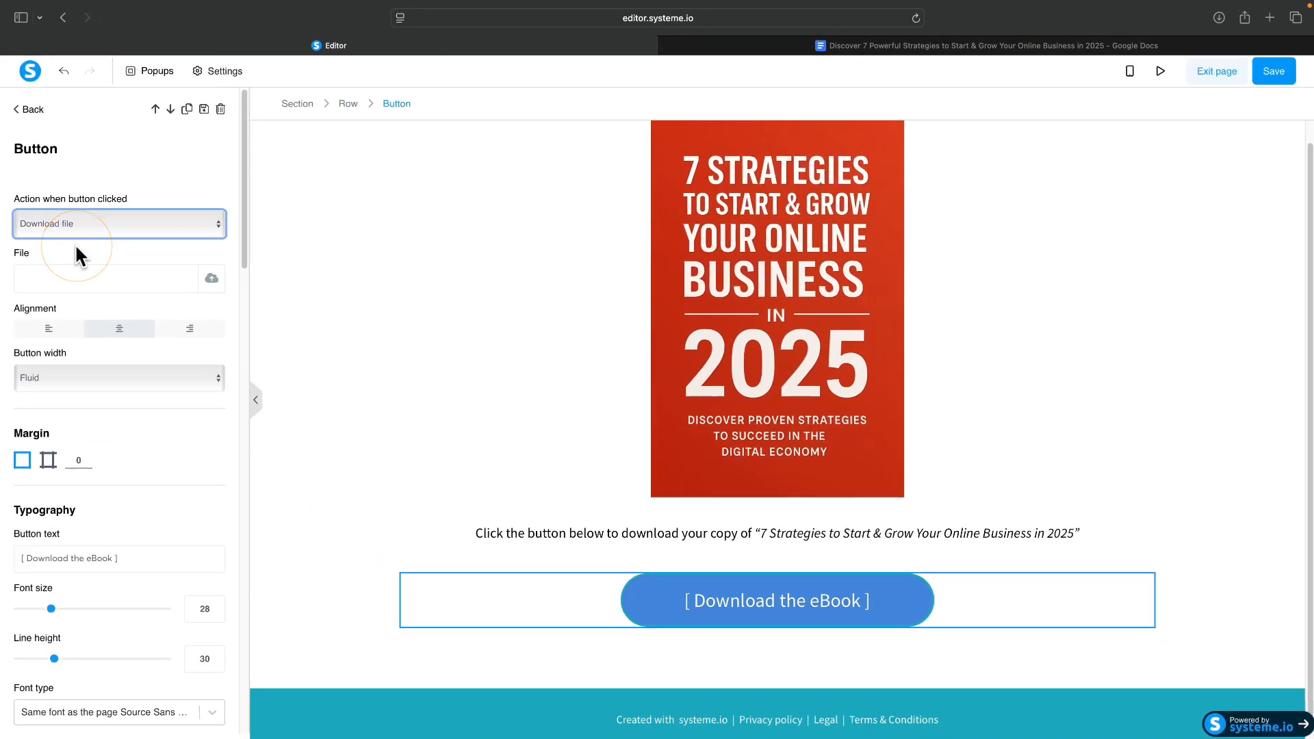
left_click(211, 278)
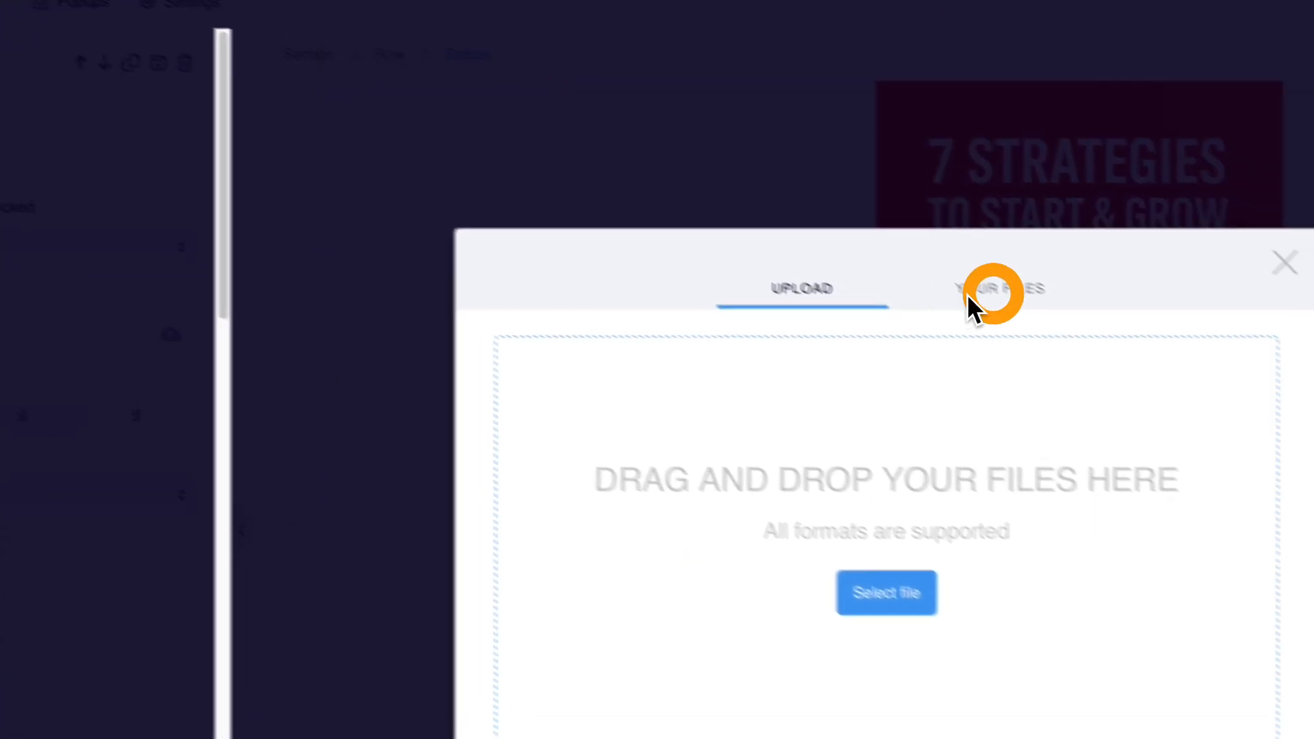
left_click(970, 298)
left_click(363, 335)
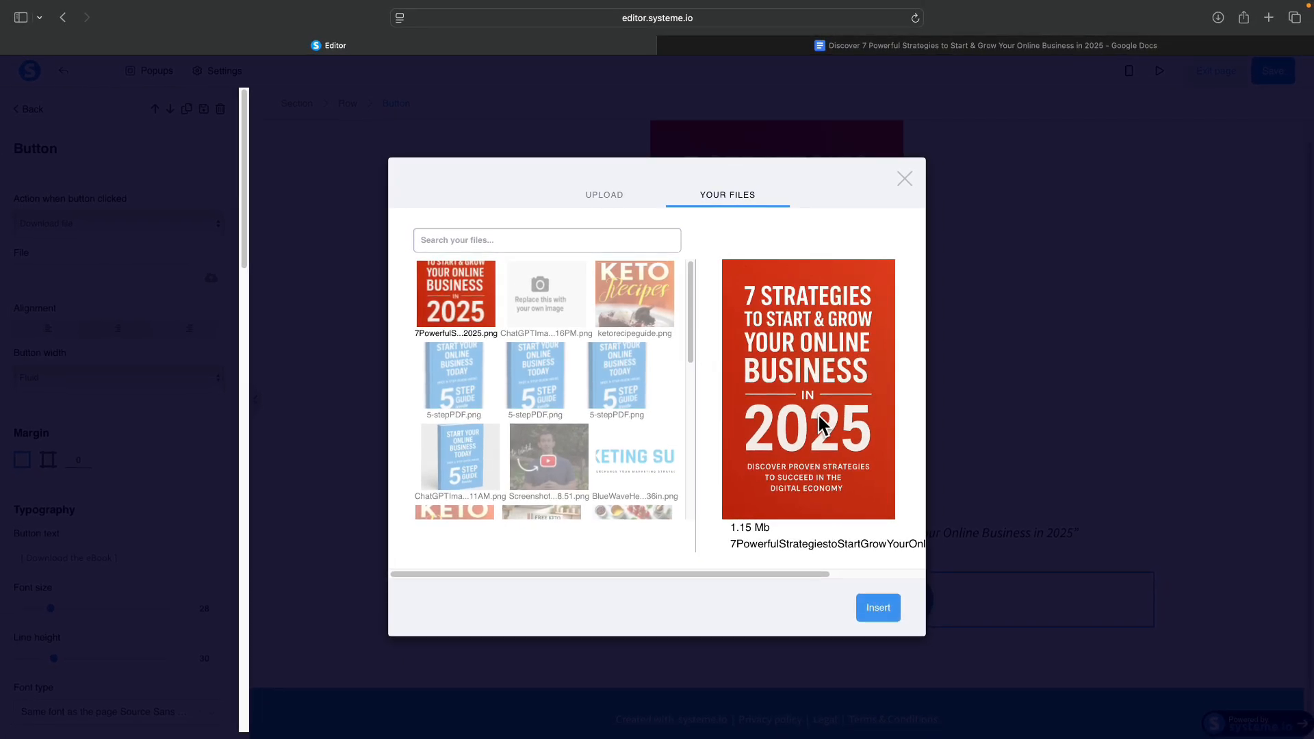
left_click(890, 606)
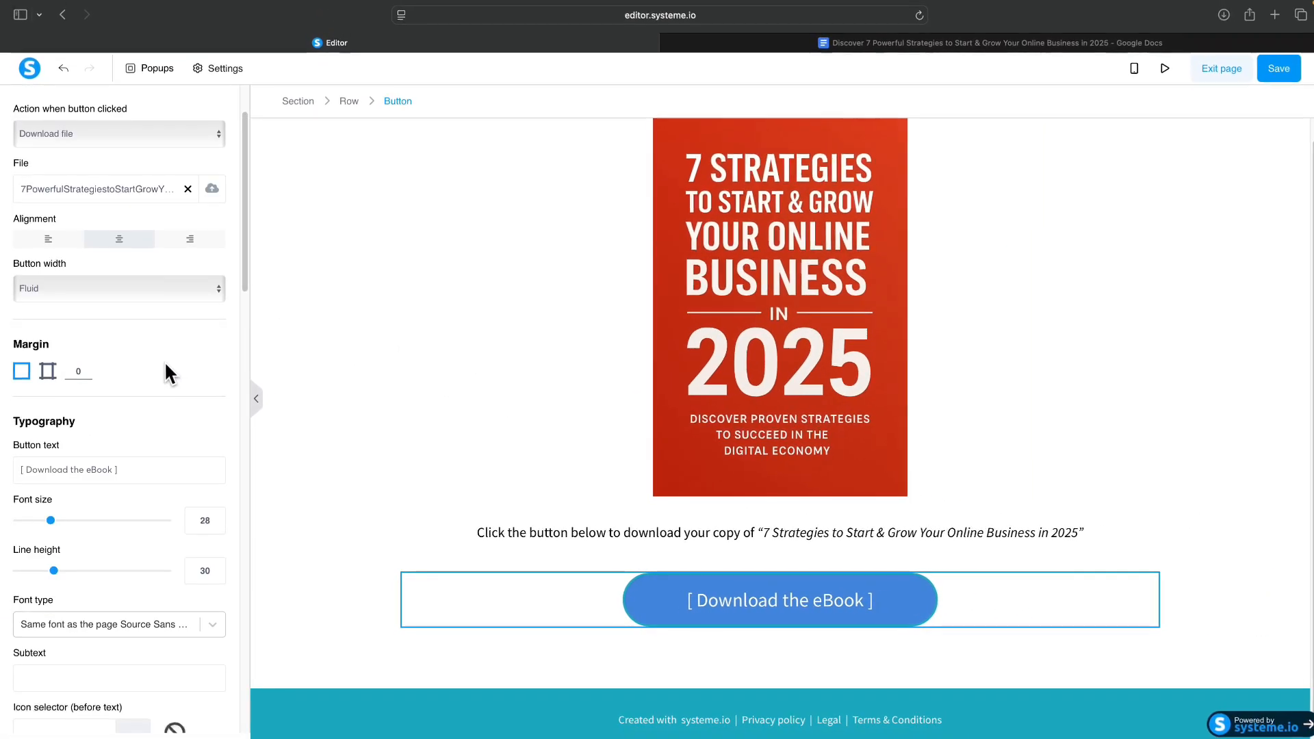
scroll(166, 365, "down", 5)
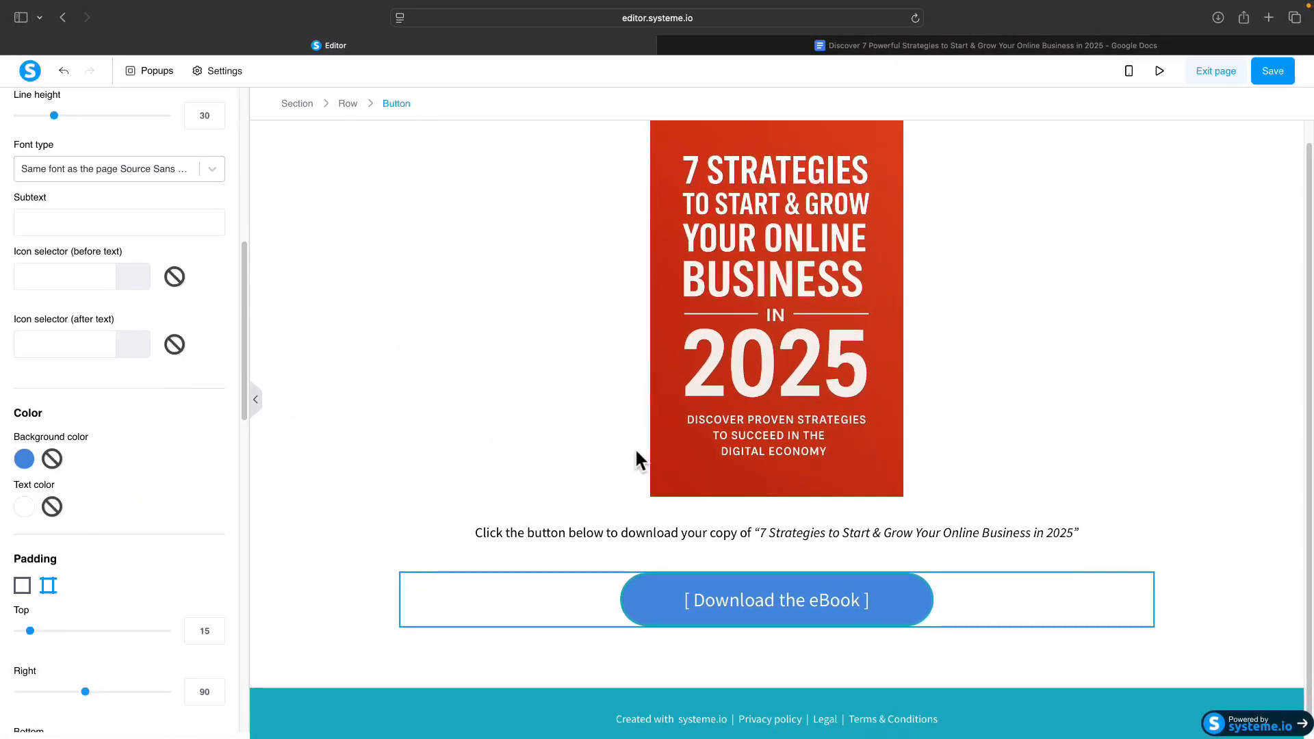
Save the thank-you page edits and exit to the Thank You / Download Page step.
left_click(561, 362)
scroll(562, 374, "down", 2)
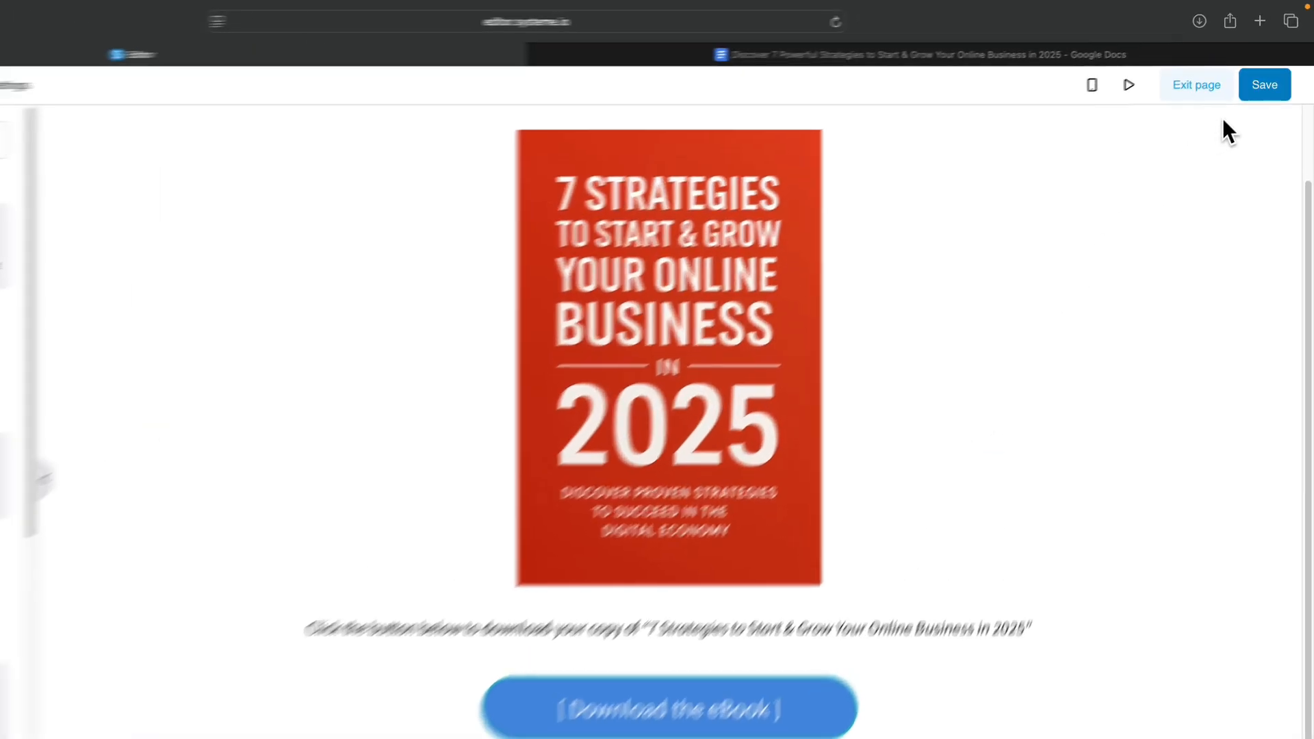
left_click(1274, 73)
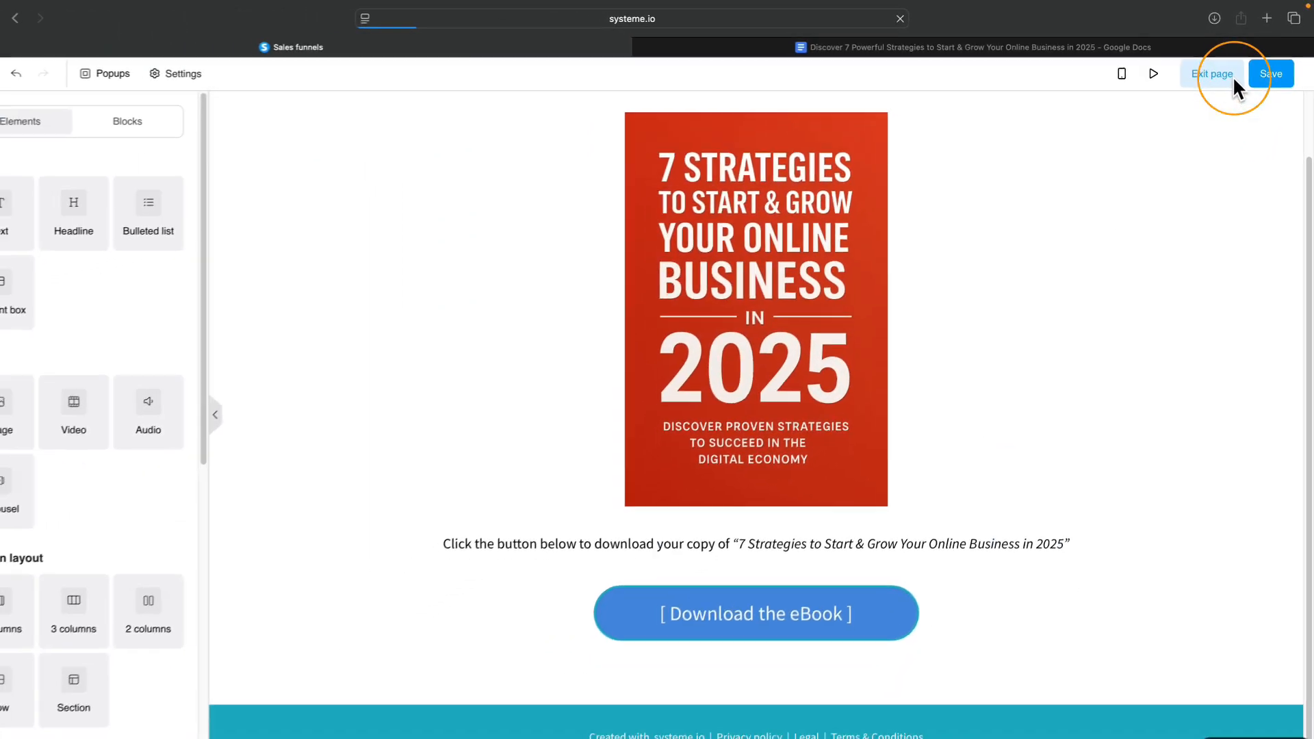
left_click(1228, 74)
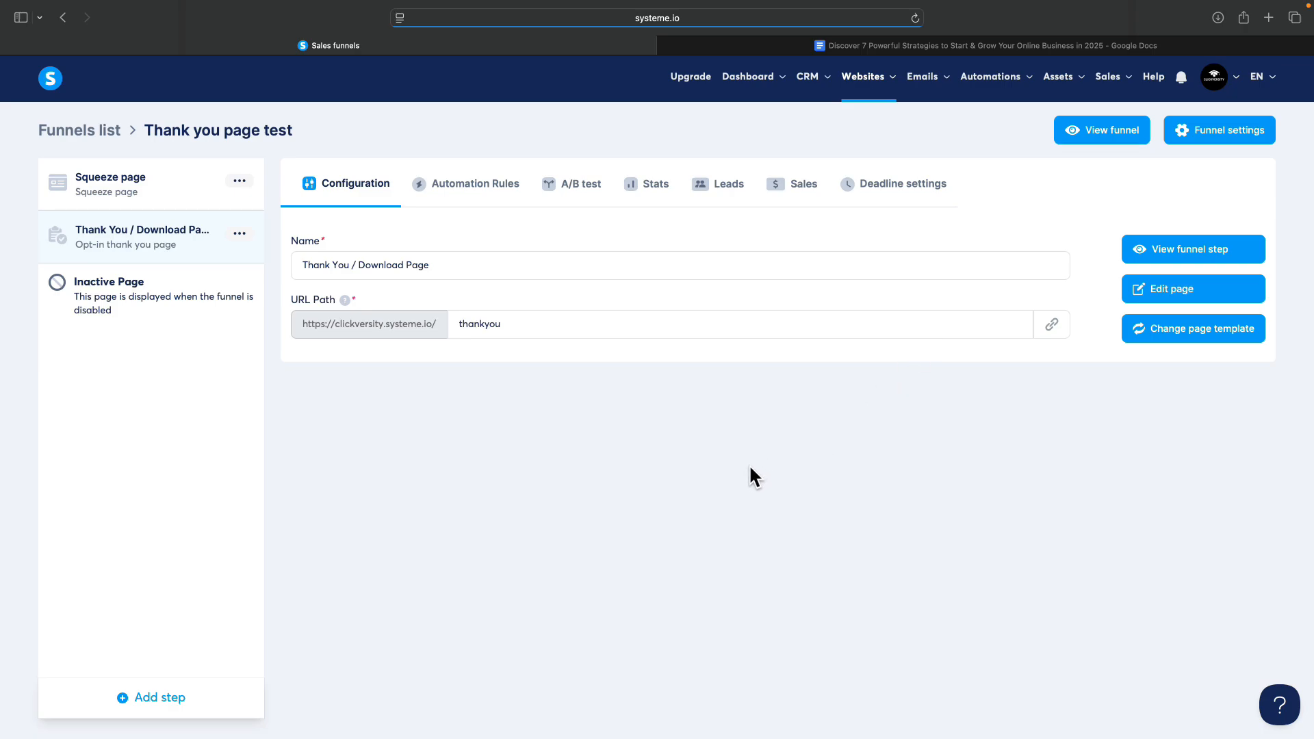
Select the Squeeze page step and view it live on clickversity.systeme.io in a new tab.
left_click(92, 197)
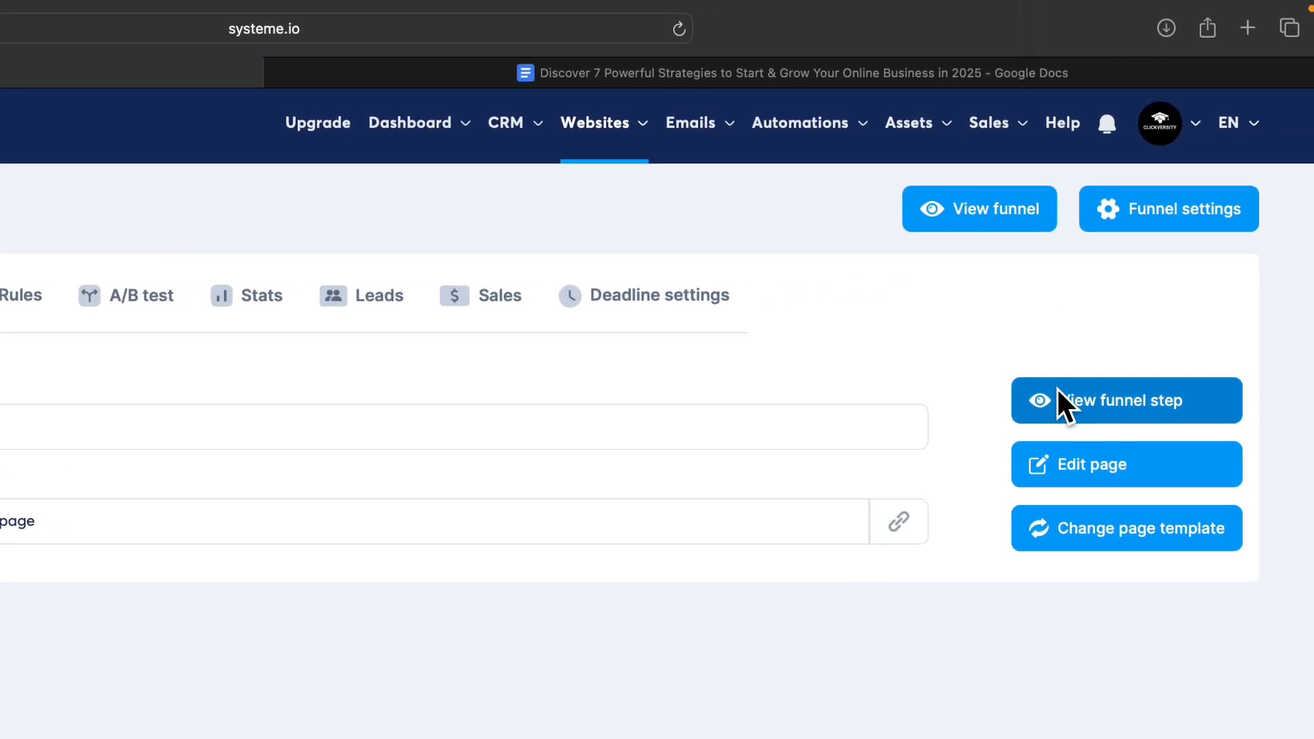
left_click(1055, 399)
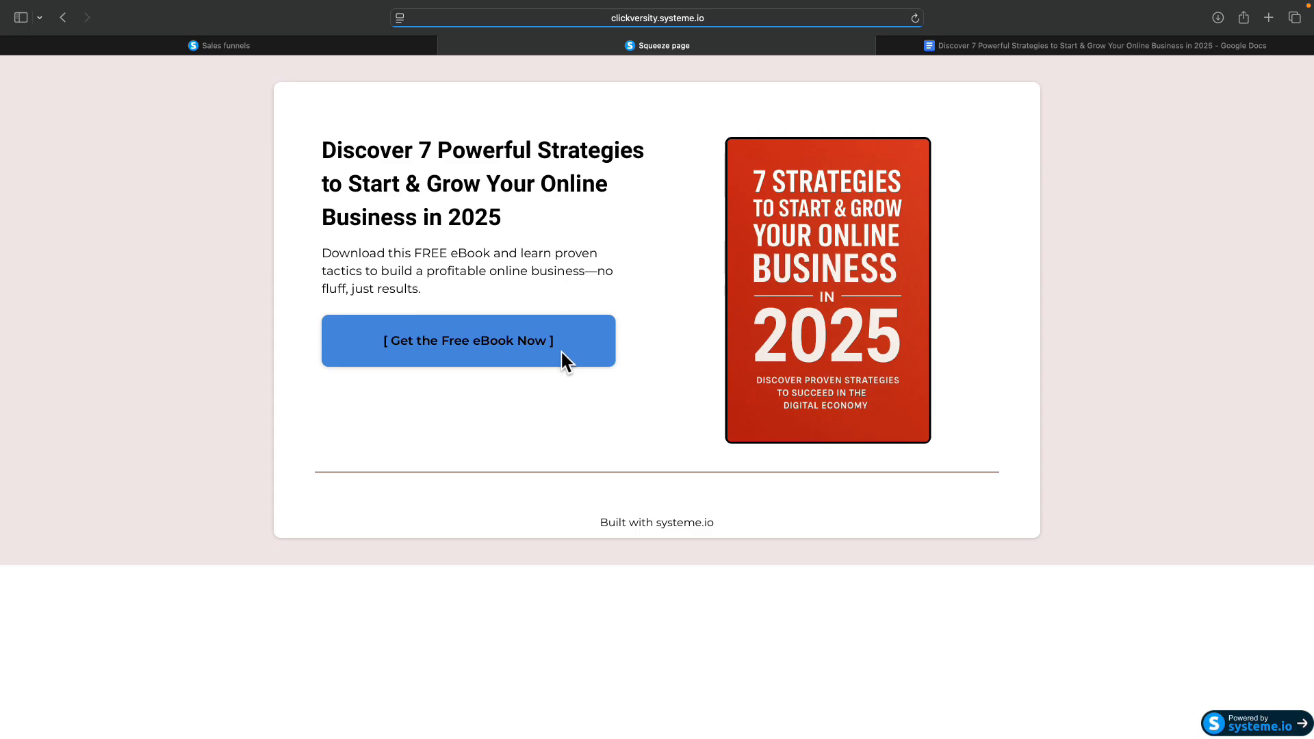
Submit the Get the Free eBook Now popup with a test first name and a pasted email address.
left_click(487, 350)
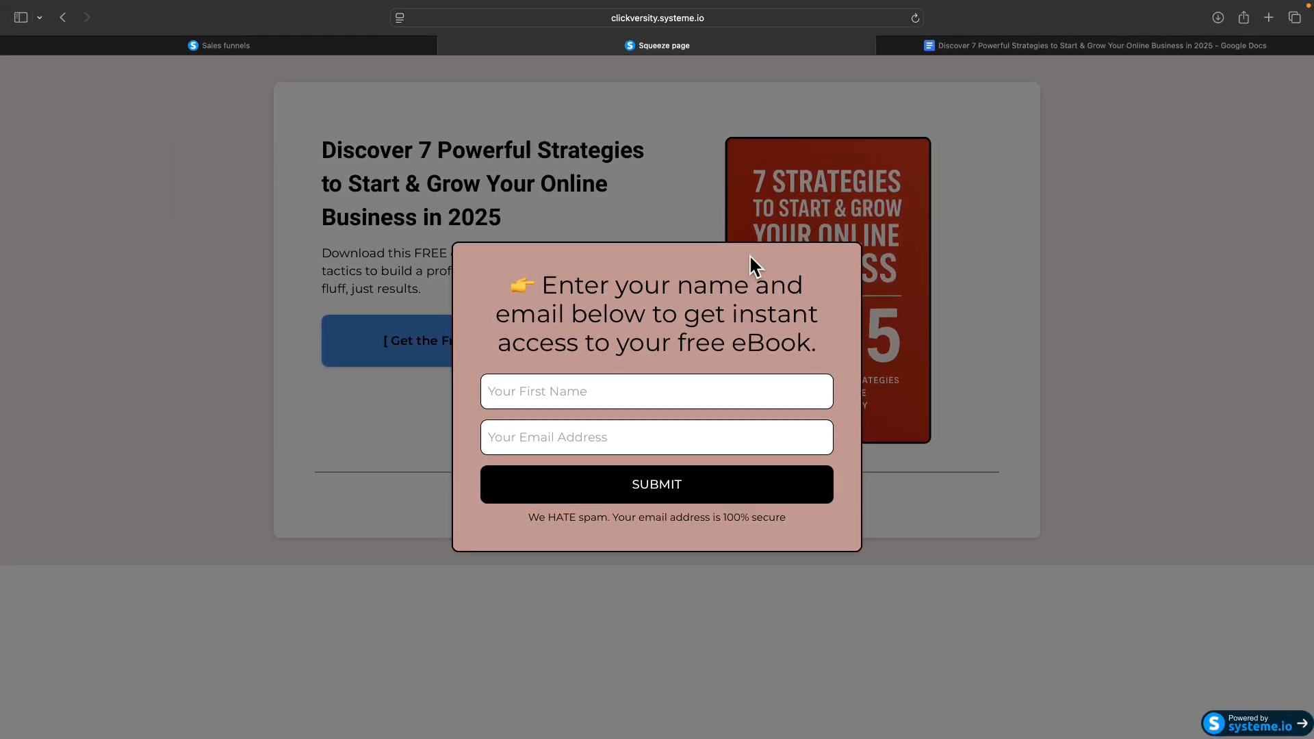
left_click(577, 398)
type("clickversity")
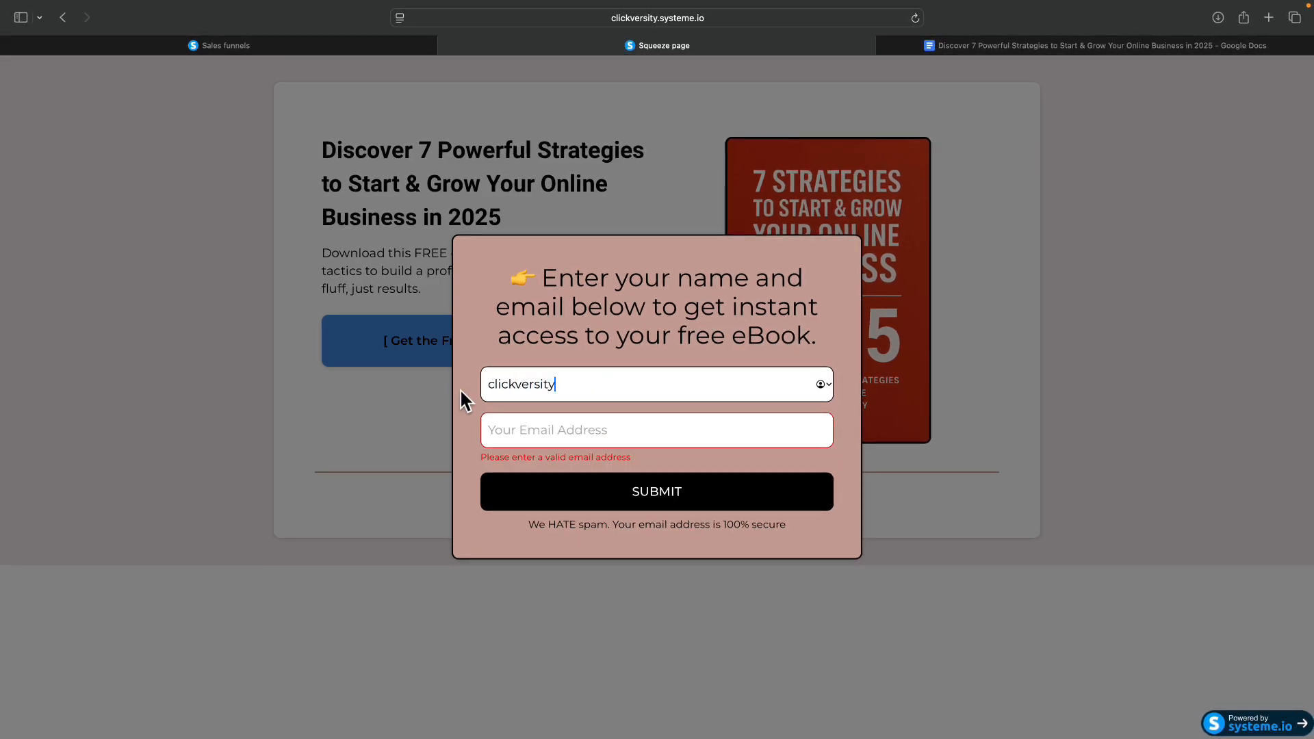
key("Tab")
key("super+v")
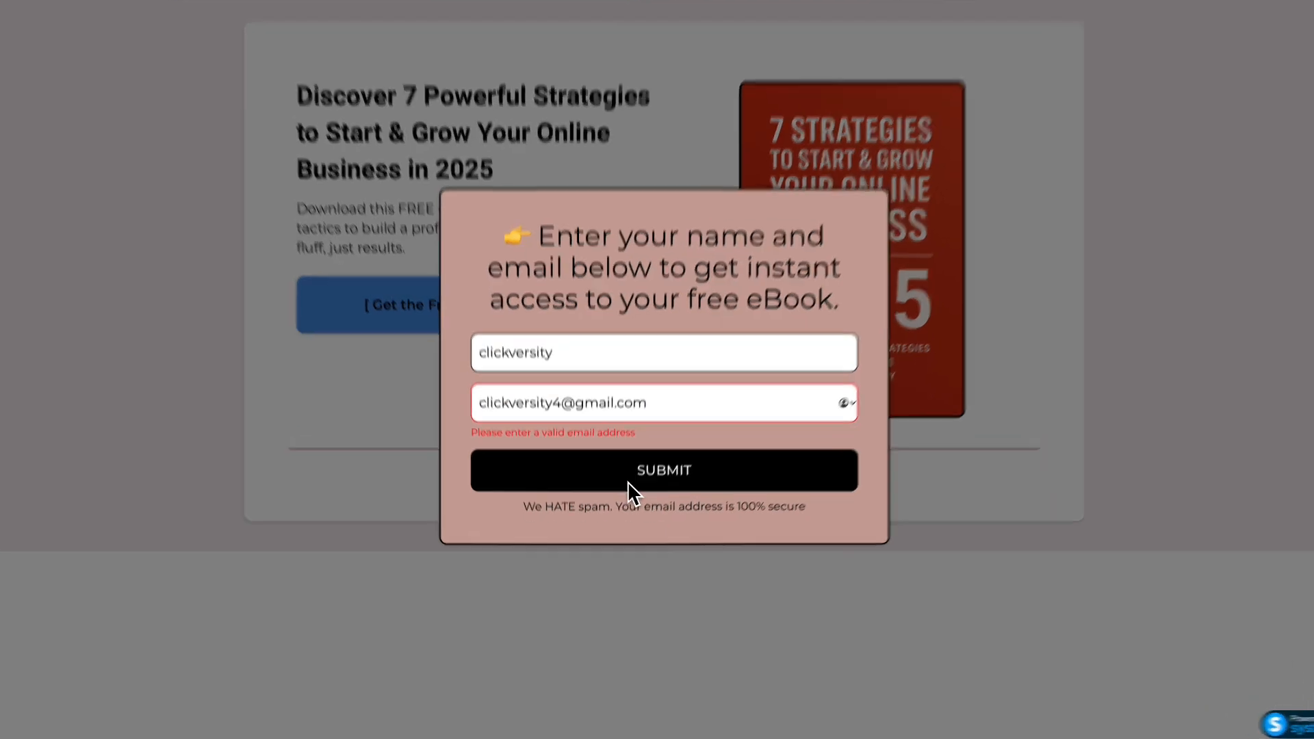
left_click(624, 505)
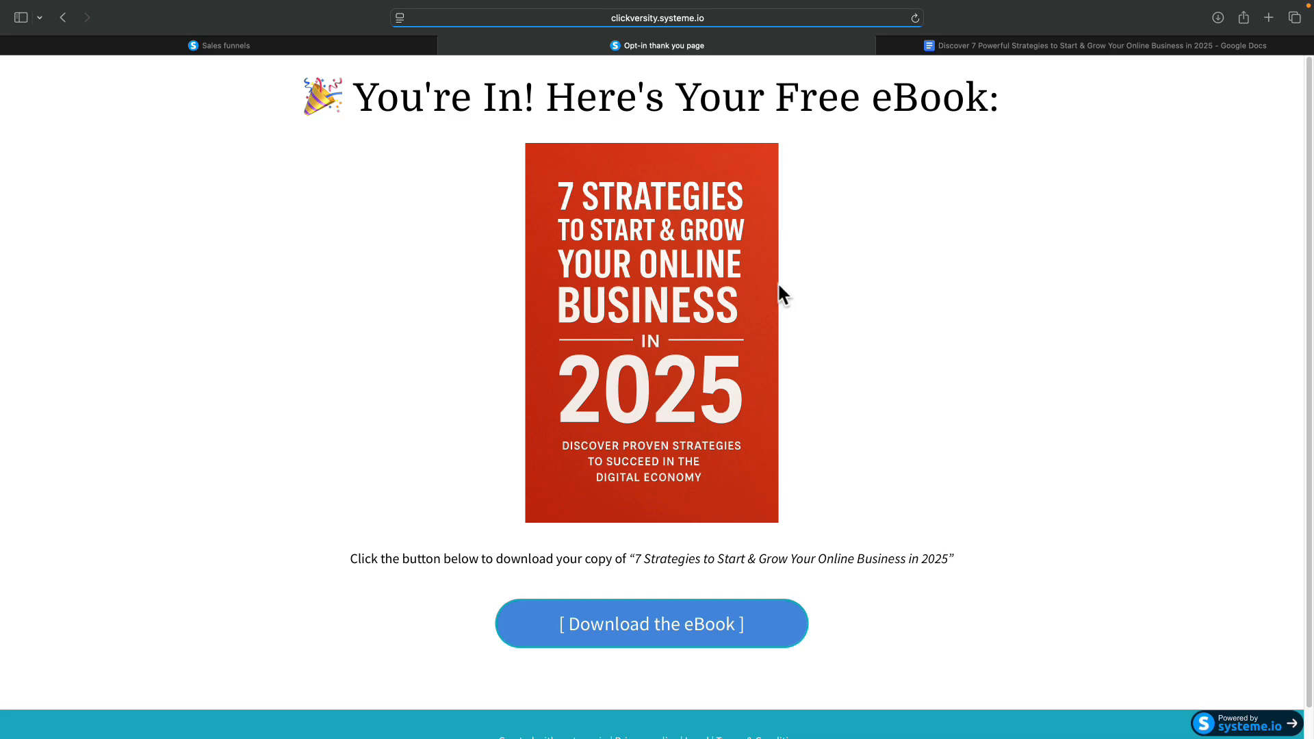
Use the thank-you page's Download the eBook button to open the 7 Strategies eBook file.
scroll(515, 278, "down", 2)
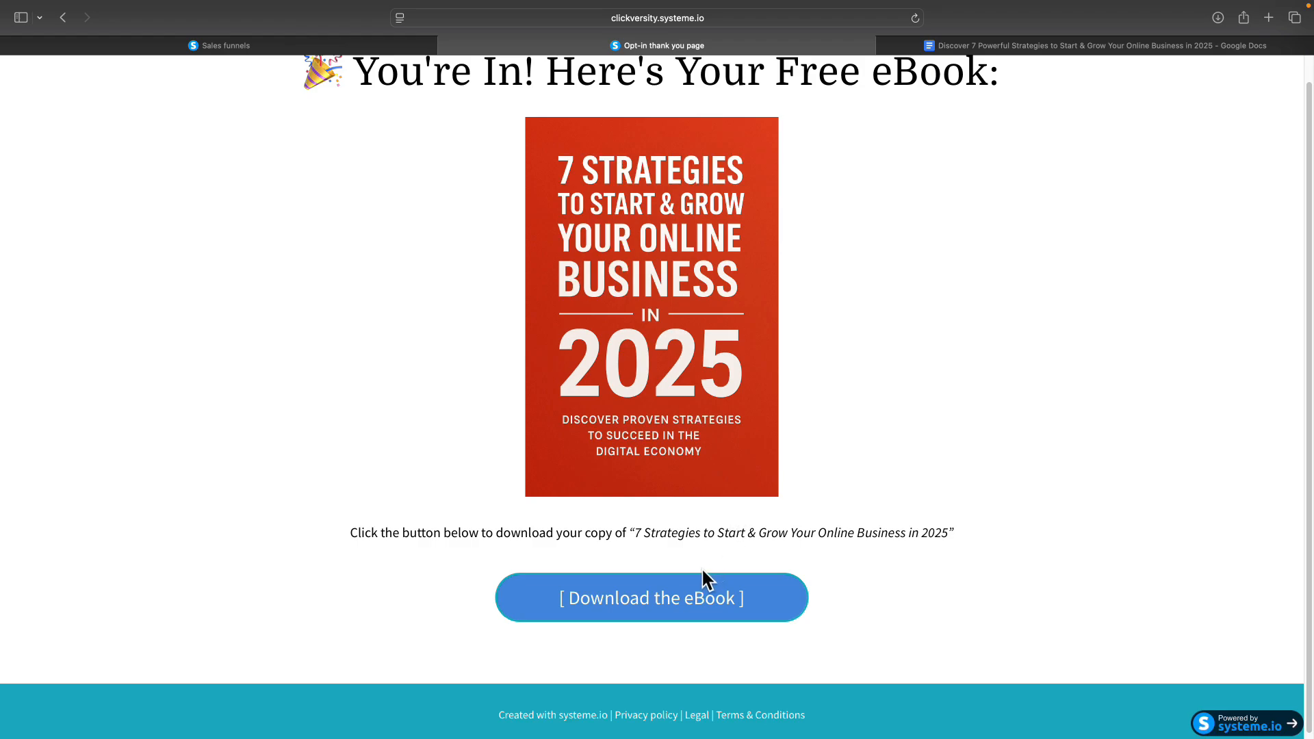
left_click(670, 605)
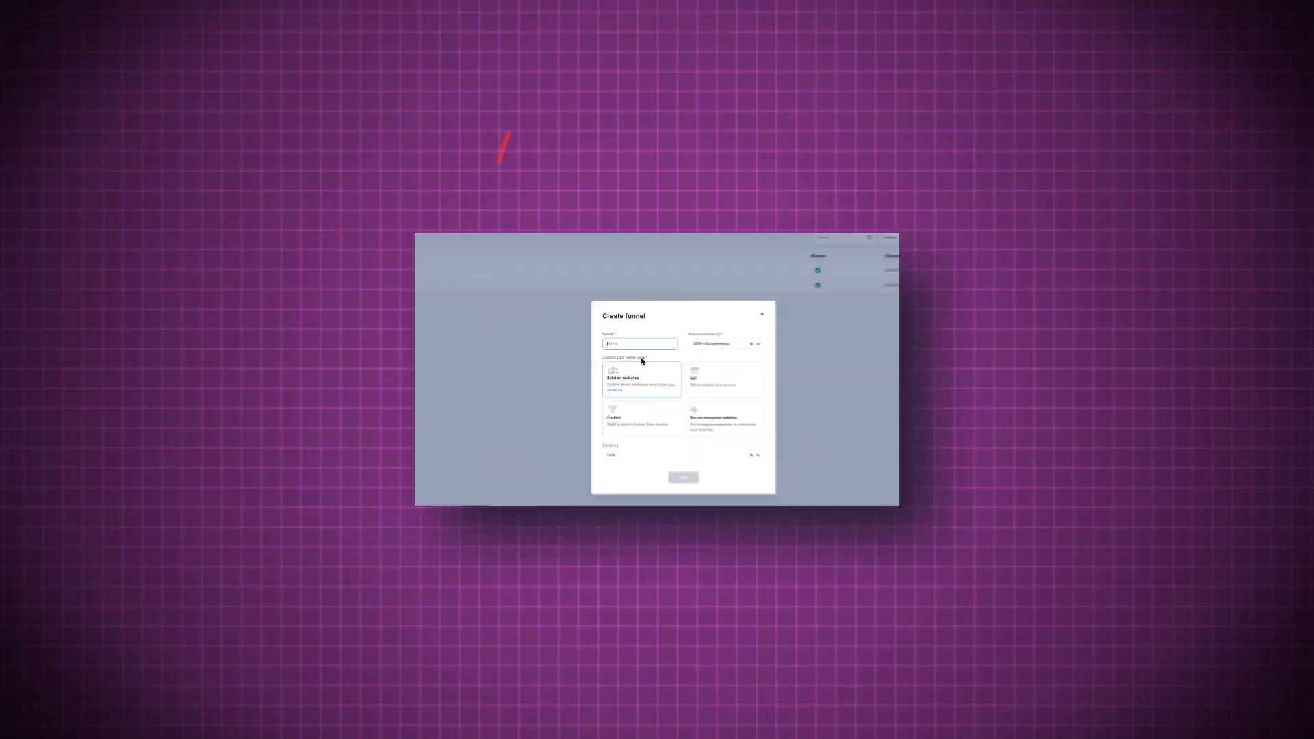
Create 'New Funnel' with the Build an audience goal, then open it and scroll through.
type("New Funnel")
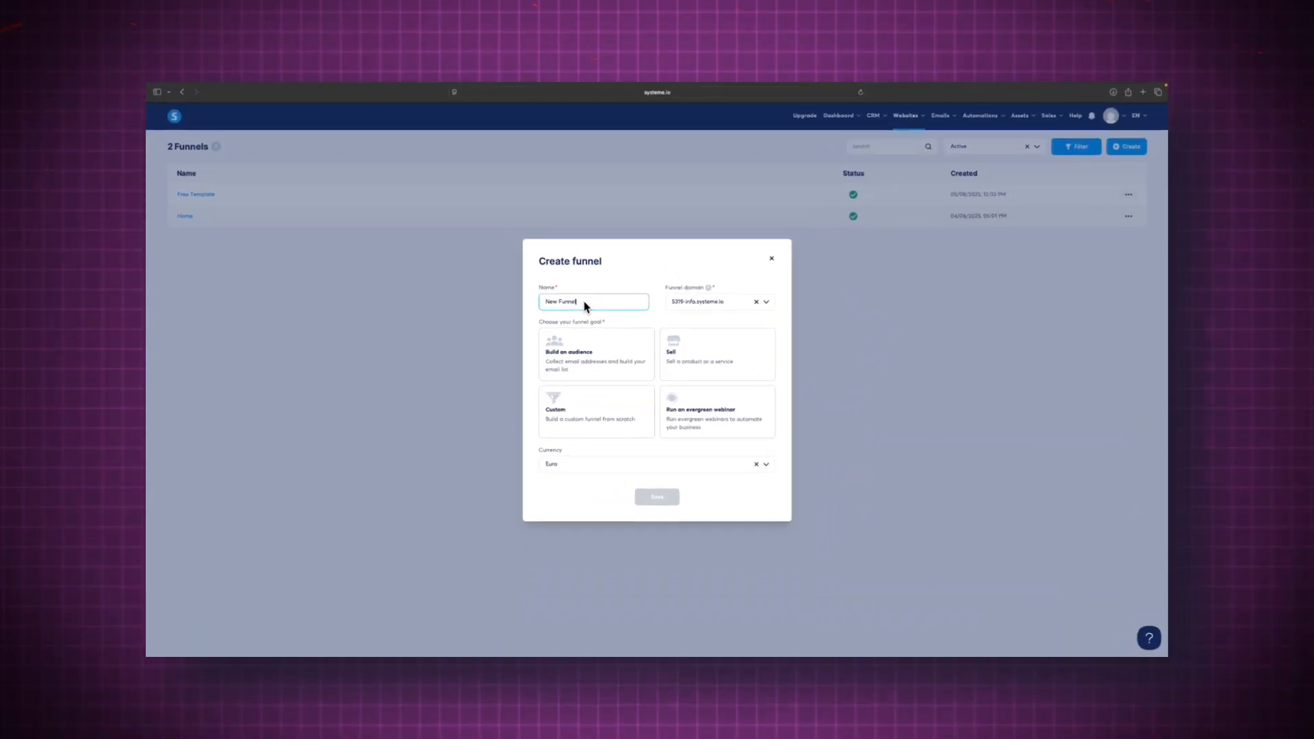
left_click(562, 320)
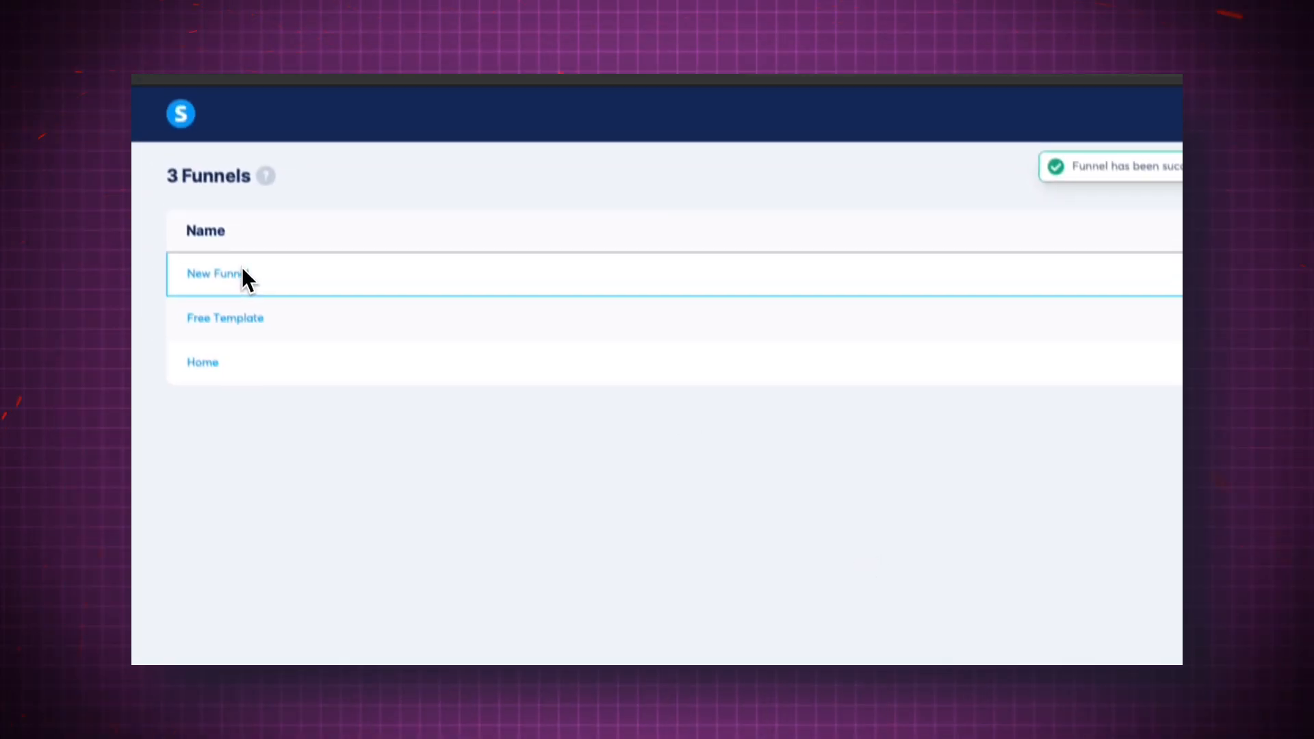
left_click(241, 268)
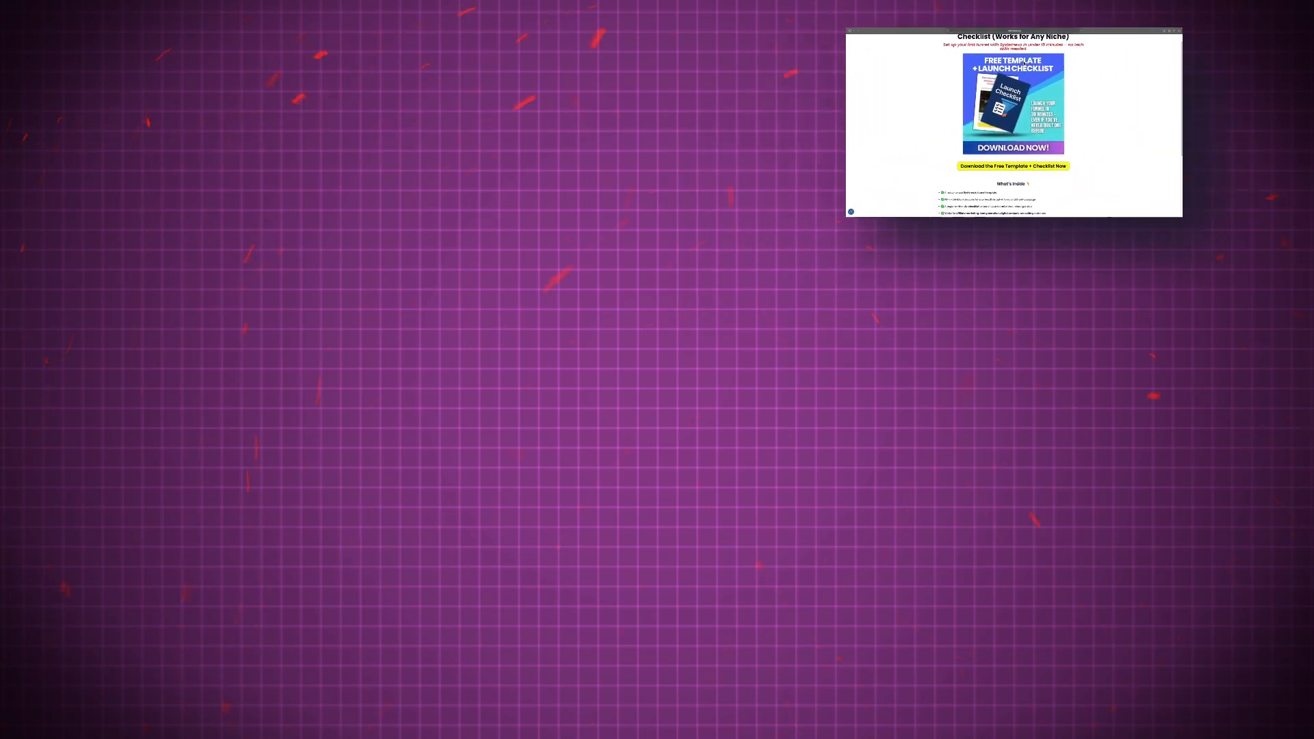
scroll(1007, 491, "down", 3)
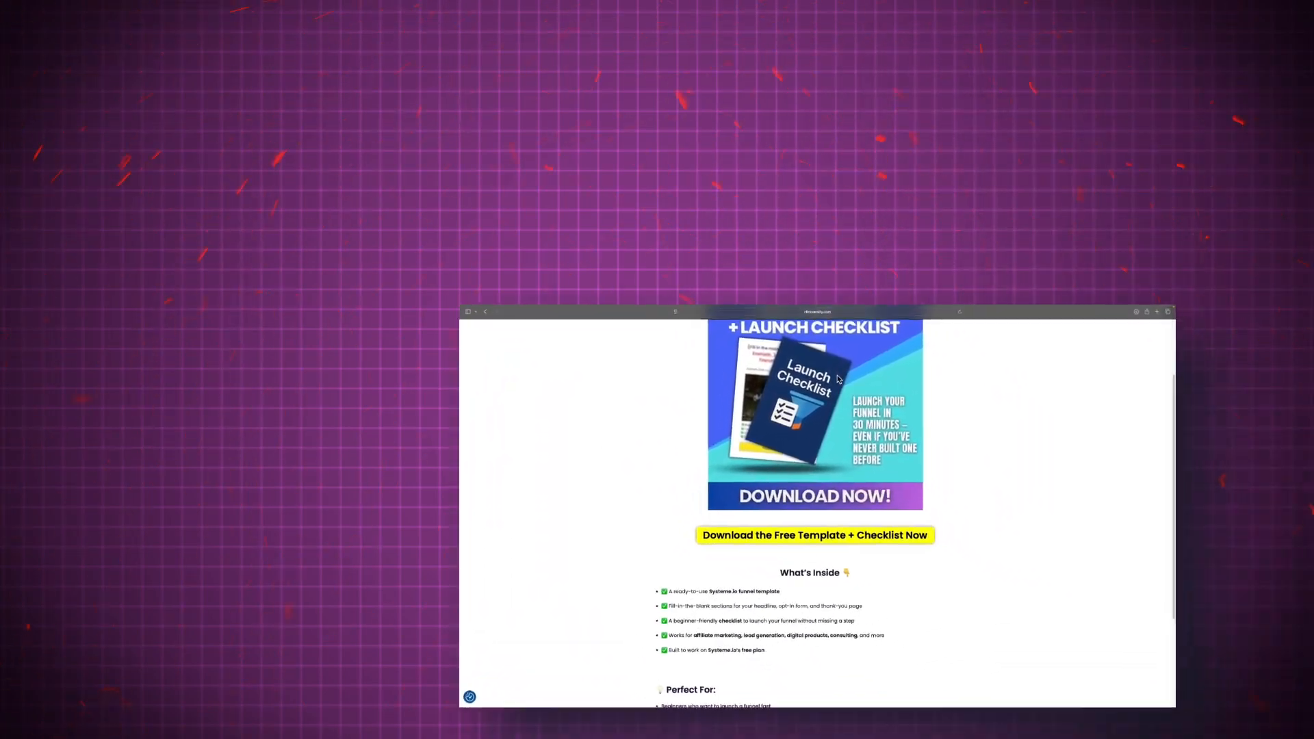
scroll(684, 191, "down", 1)
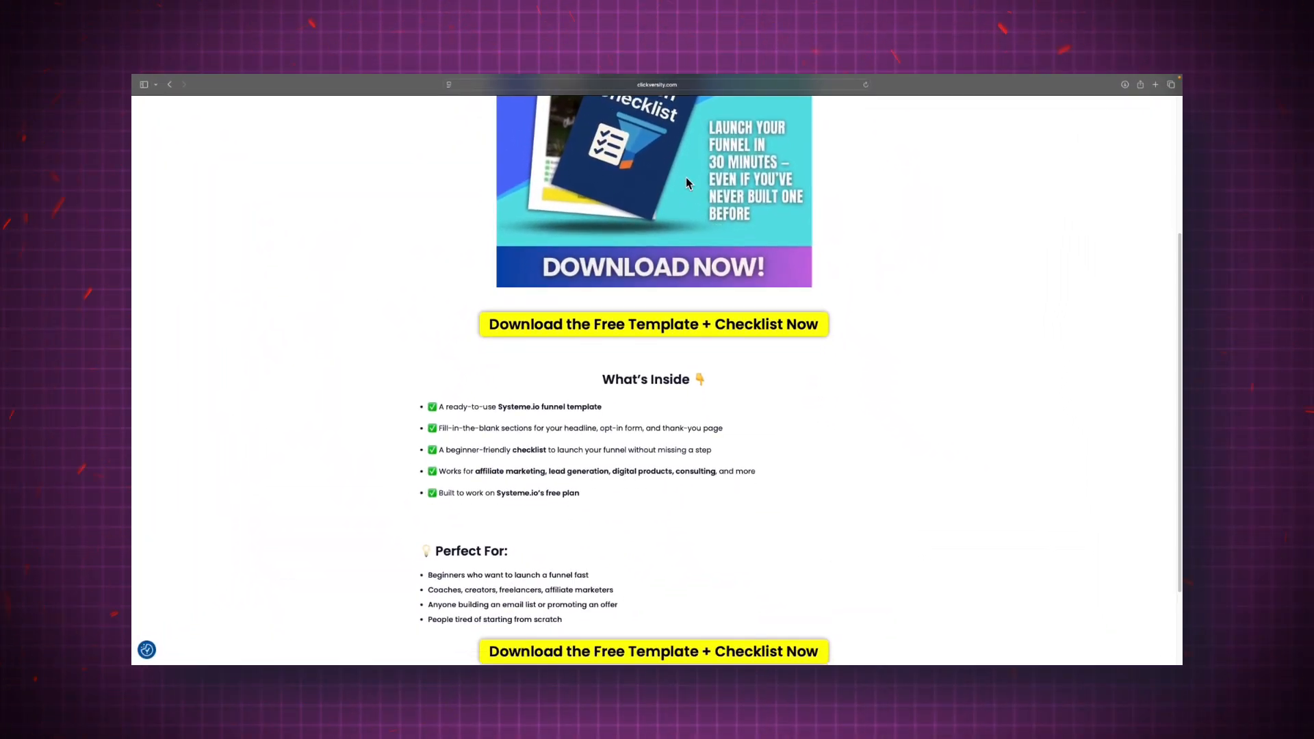